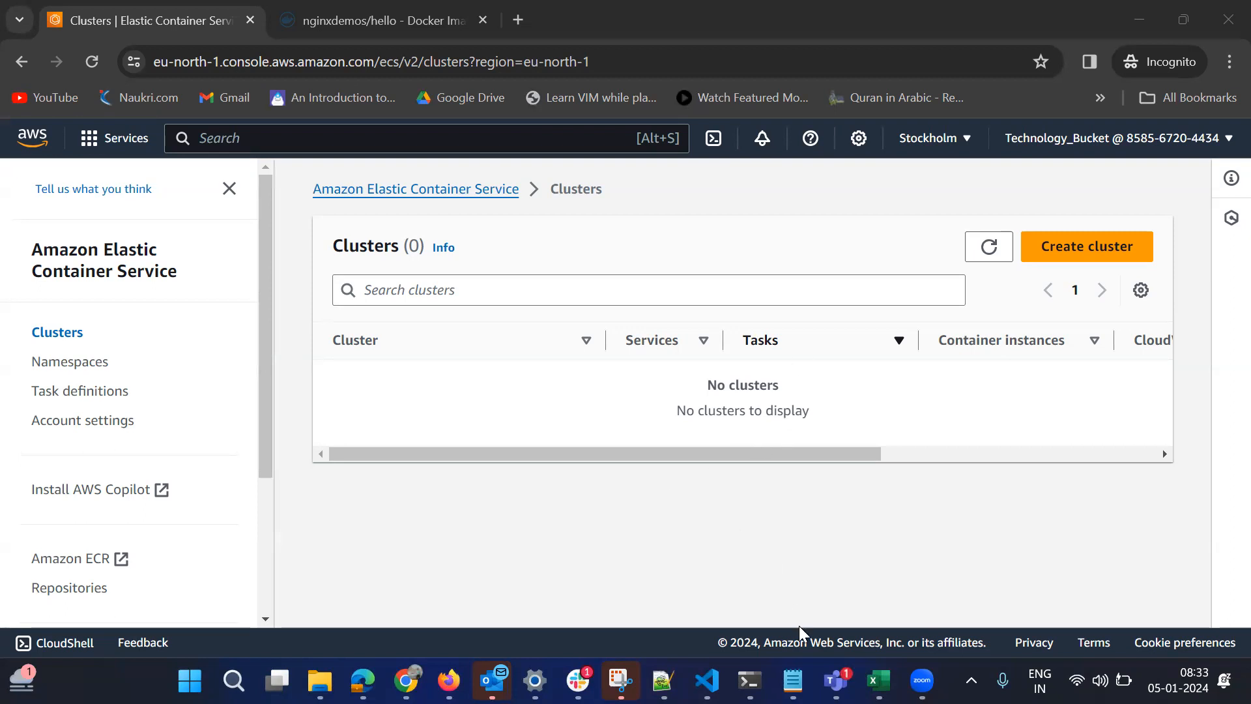
Switch to Notepad and write the heading "ECS Clsuter" in a new tab.
click(792, 680)
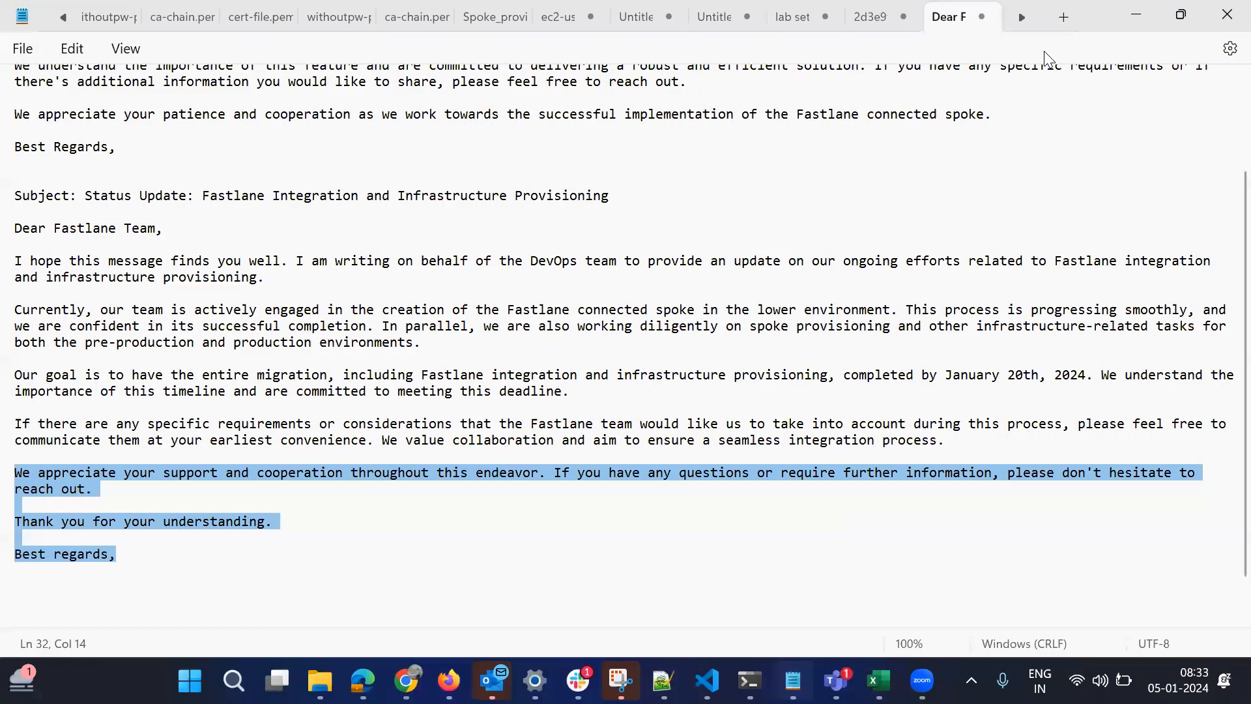
click(1020, 12)
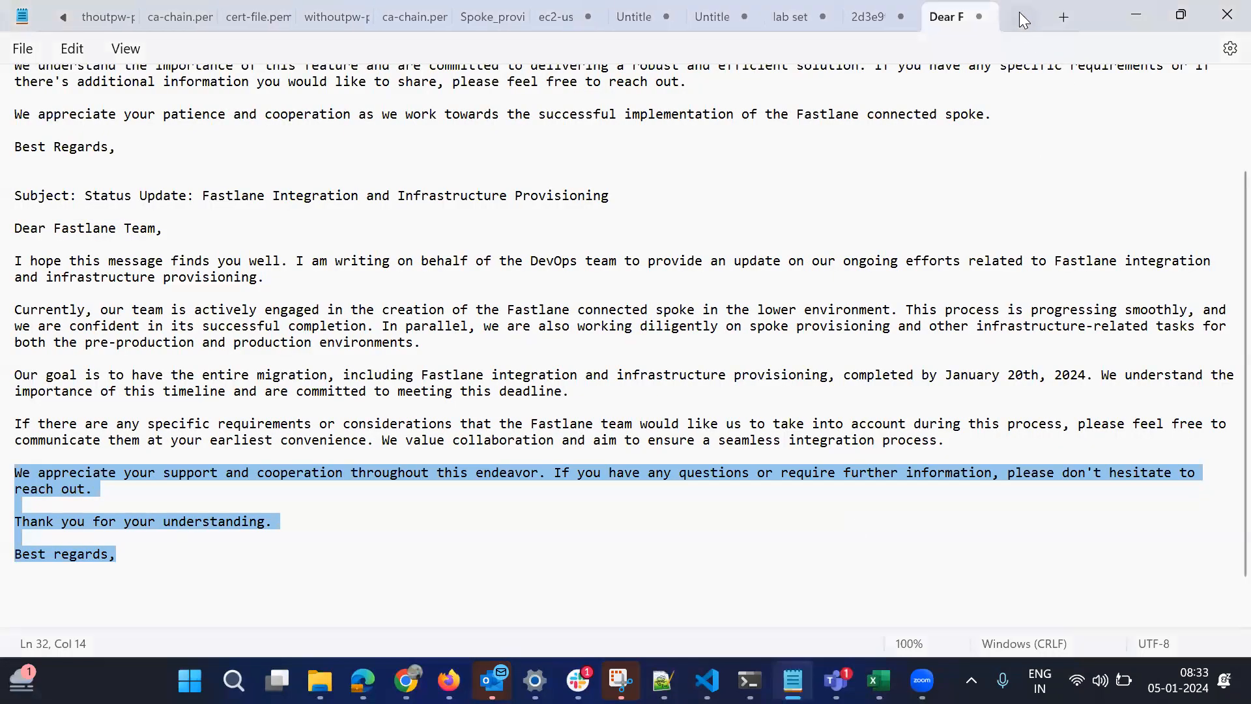
click(1063, 23)
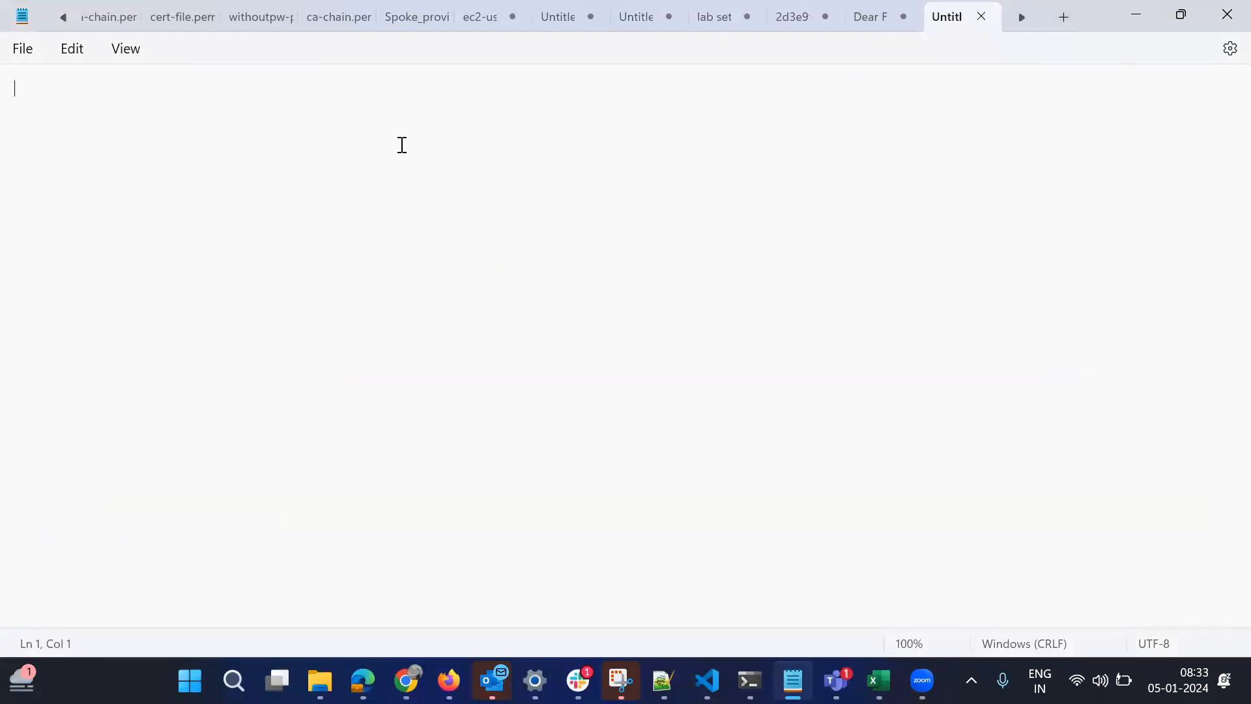
text(ECS:)
key(BackSpace)
text(Clsuter)
key(Return)
List "-services" and "- Tasks" on separate lines under the heading.
text(-)
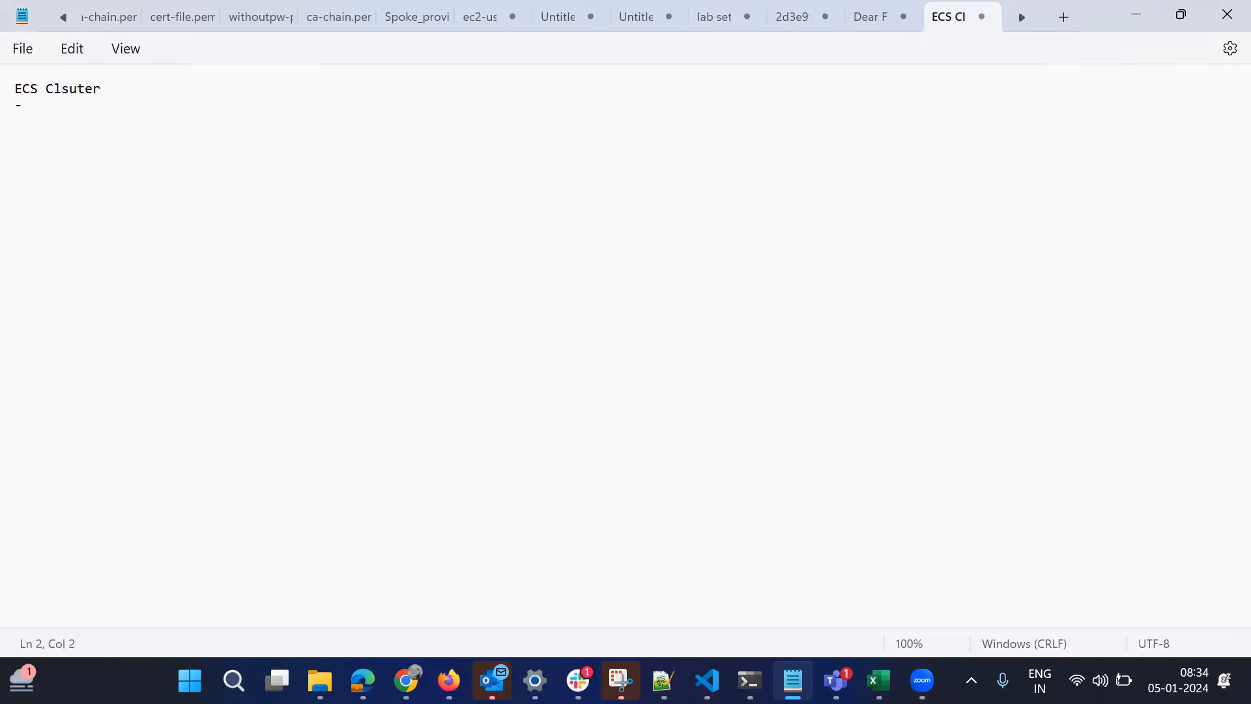
text(services)
key(Return)
text(- Tasks)
Switch back to the AWS console in Chrome and open Elastic Container Service from the console home.
mouse_move(406, 681)
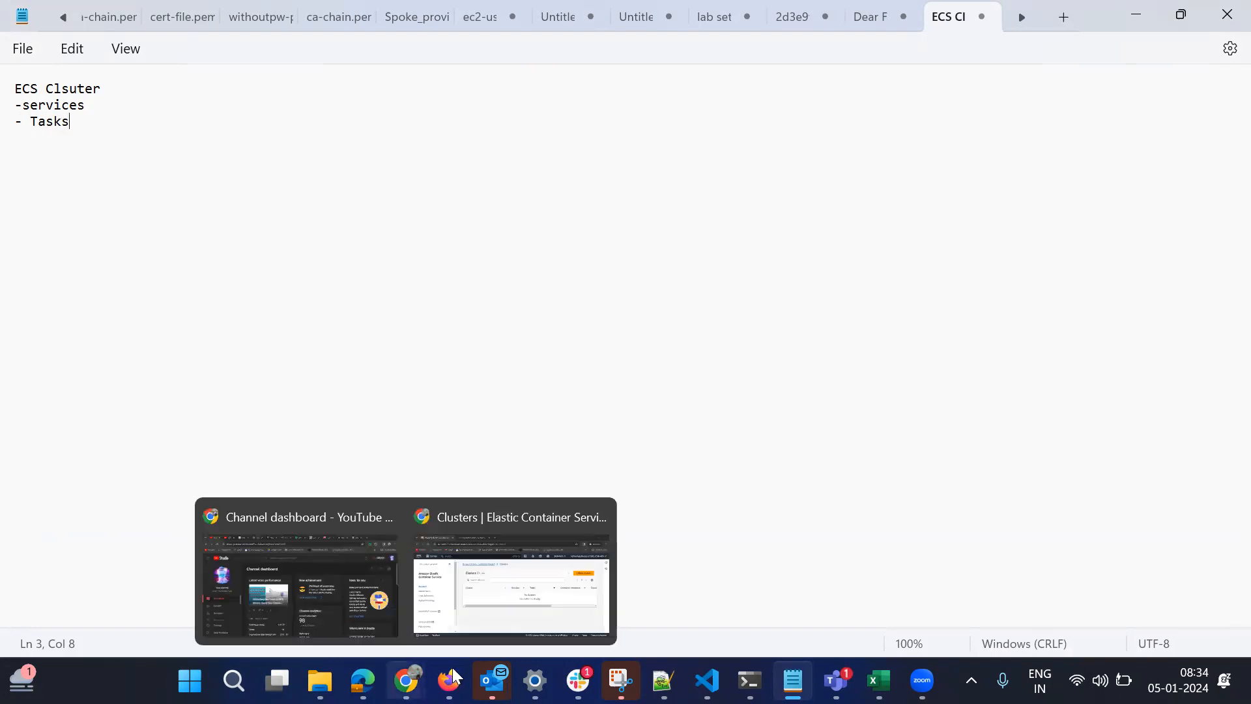
click(498, 613)
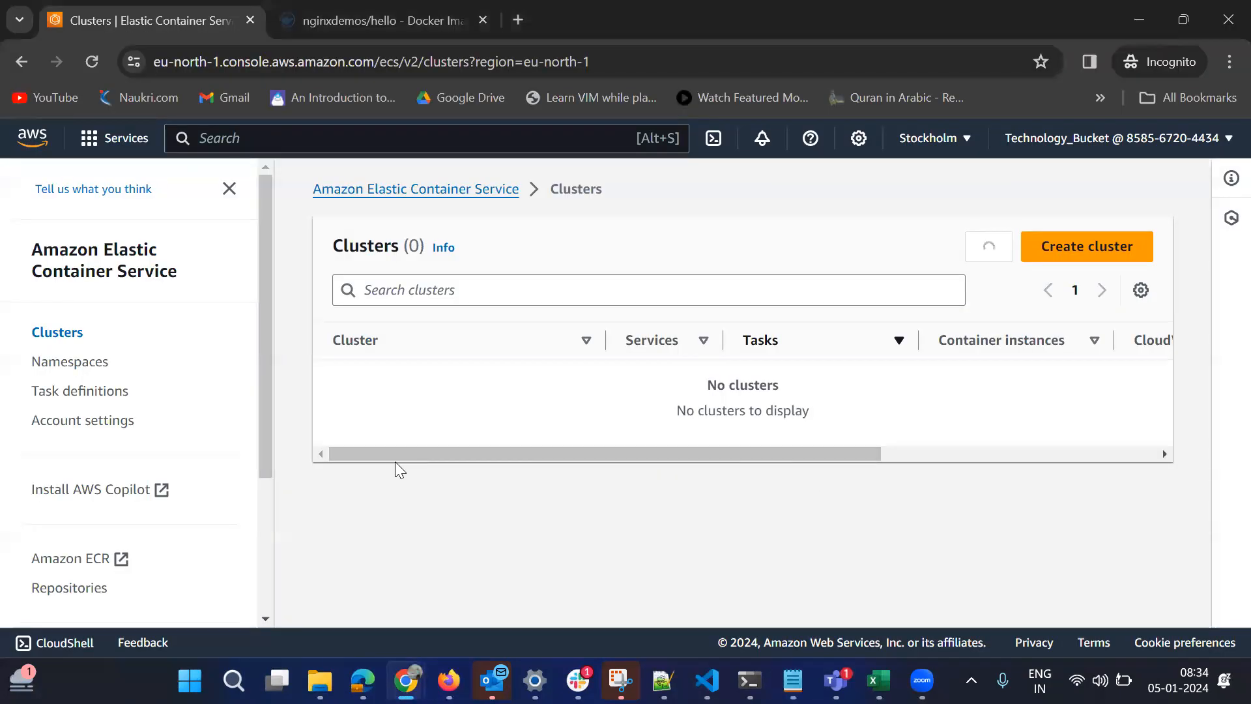
click(32, 137)
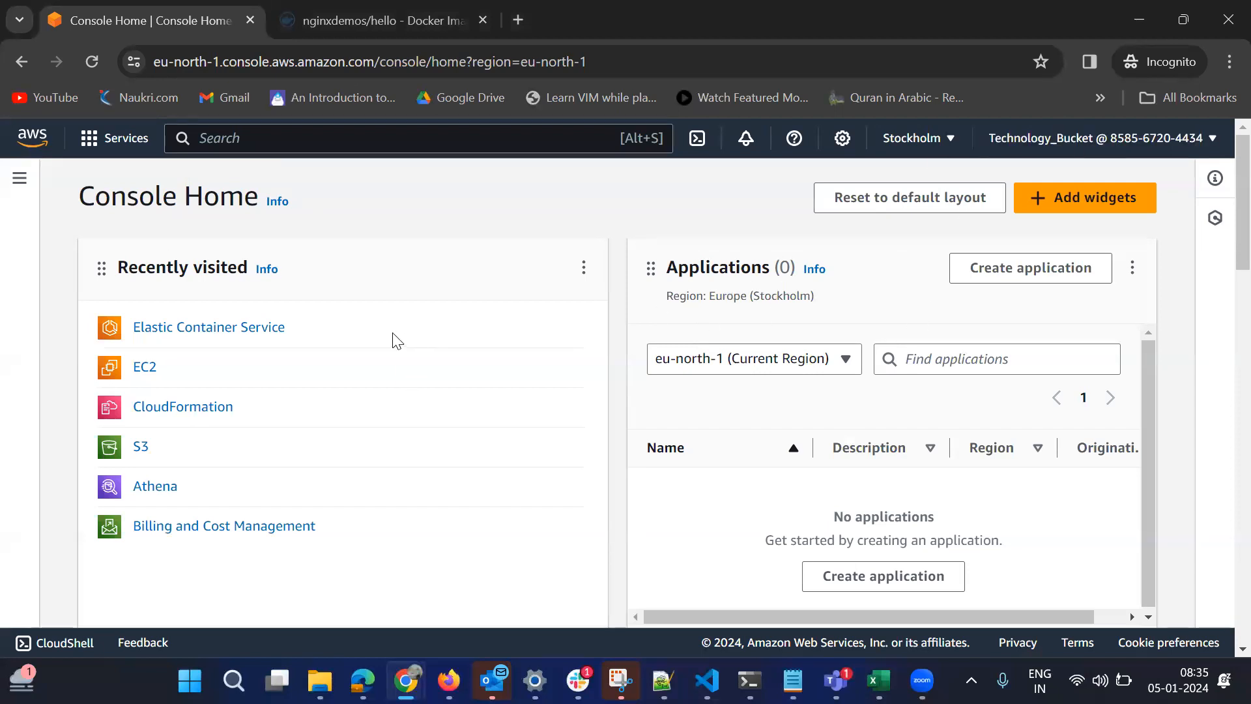
click(249, 138)
text(ecs)
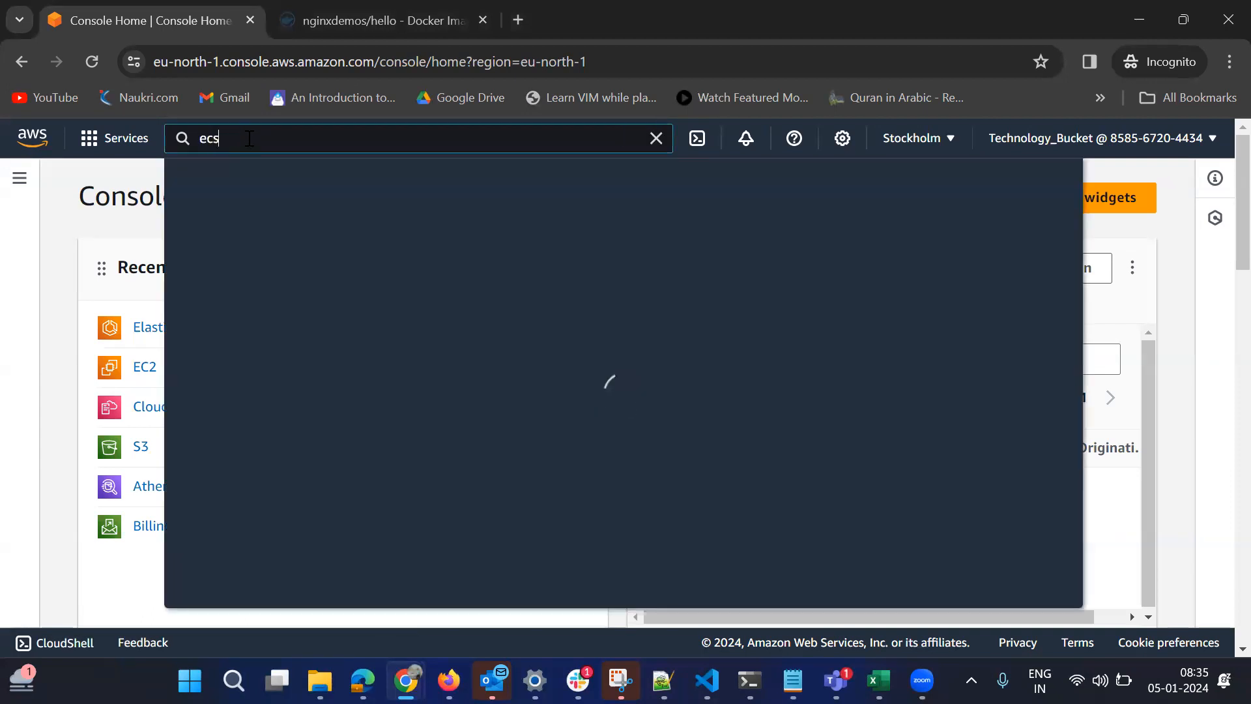
key(Escape)
click(219, 332)
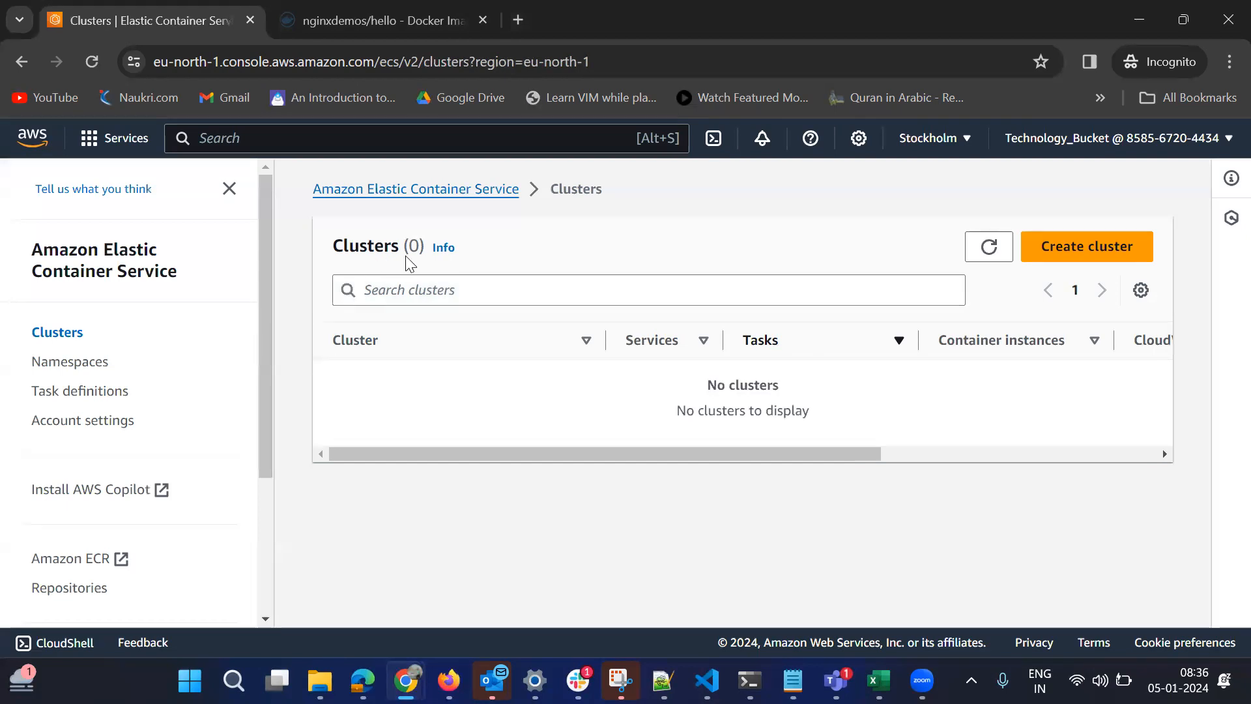
Start creating a cluster and name it with a first name followed by "-ecs-demo".
click(1090, 258)
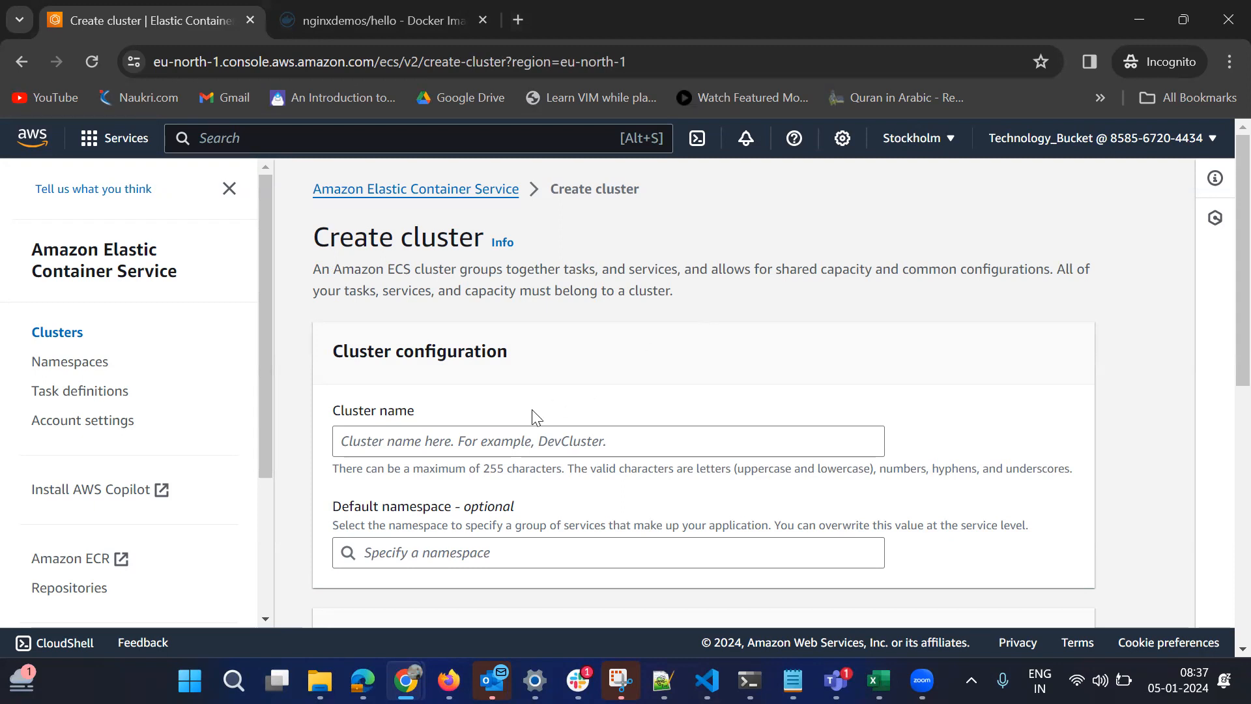
click(429, 443)
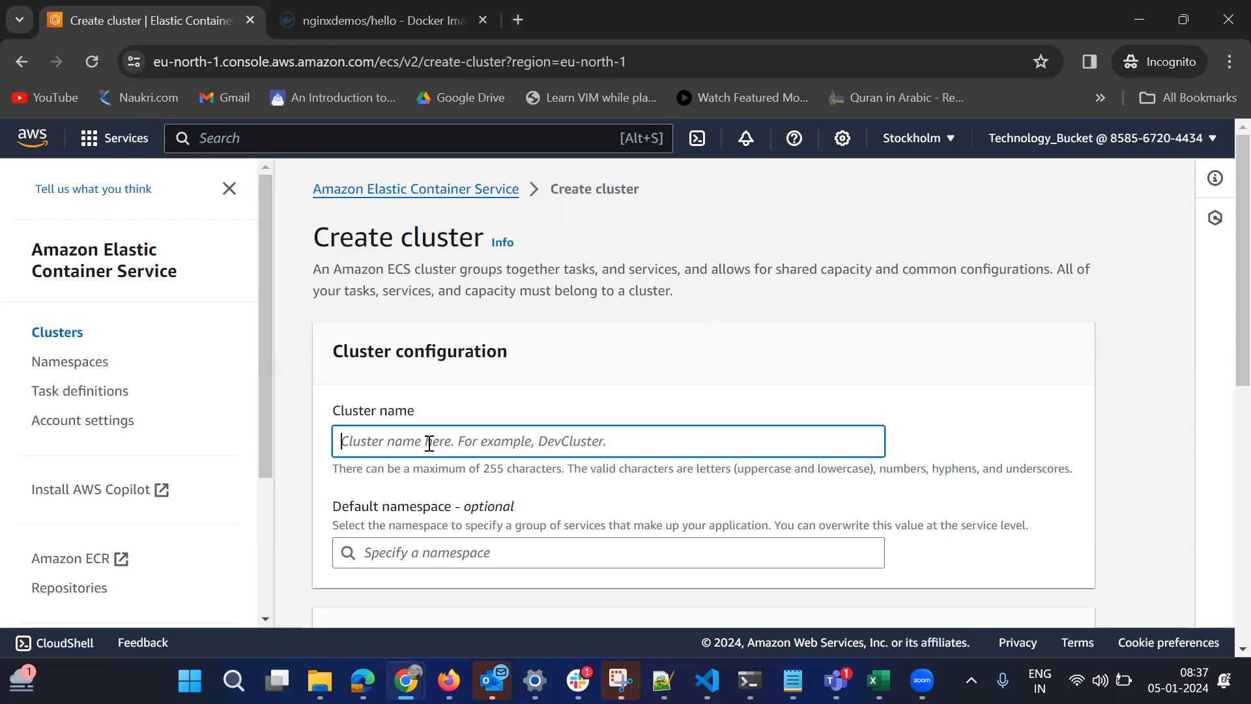
text(arham)
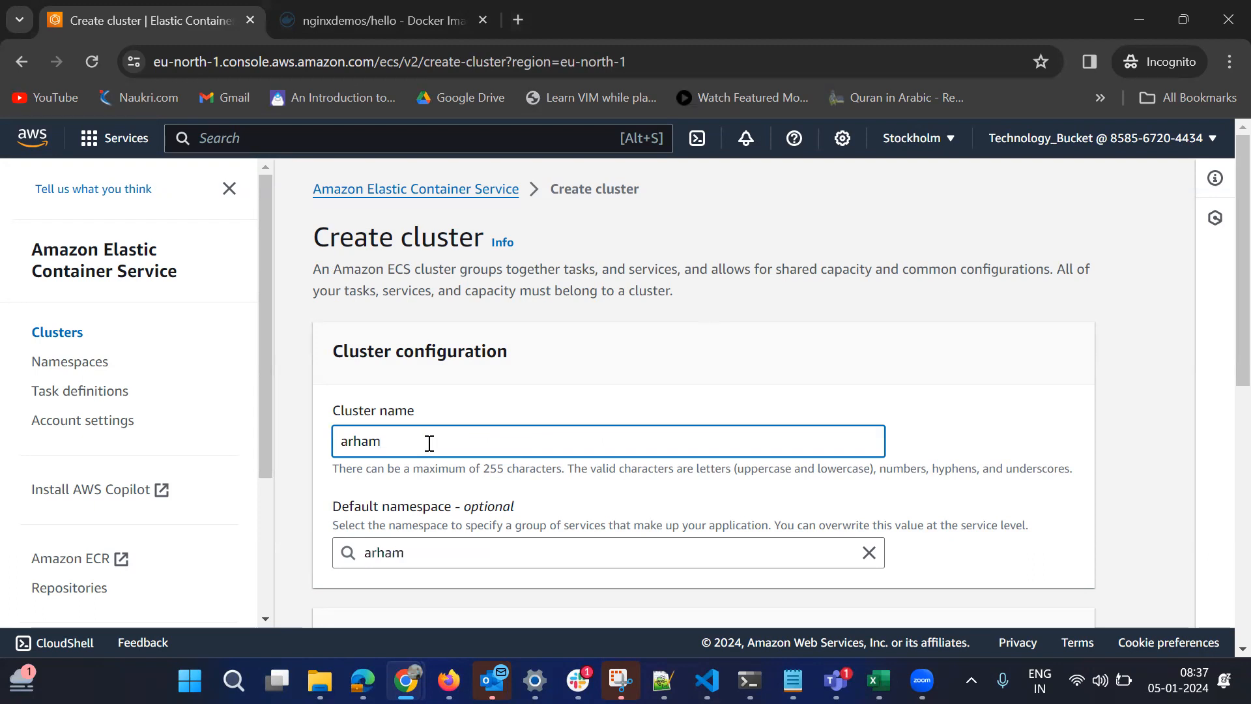
text(-ecs-demo)
Add Amazon EC2 instances to the cluster's infrastructure alongside AWS Fargate.
scroll(1223, 248, down, 3)
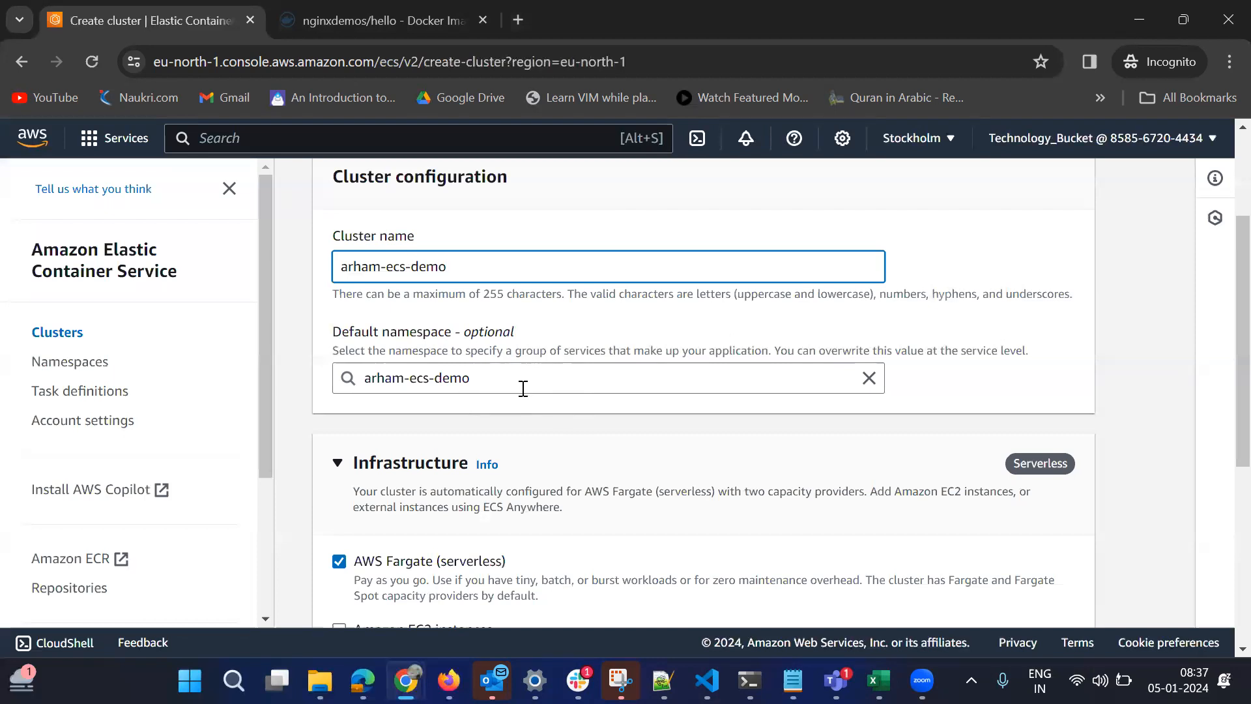
scroll(1221, 371, down, 2)
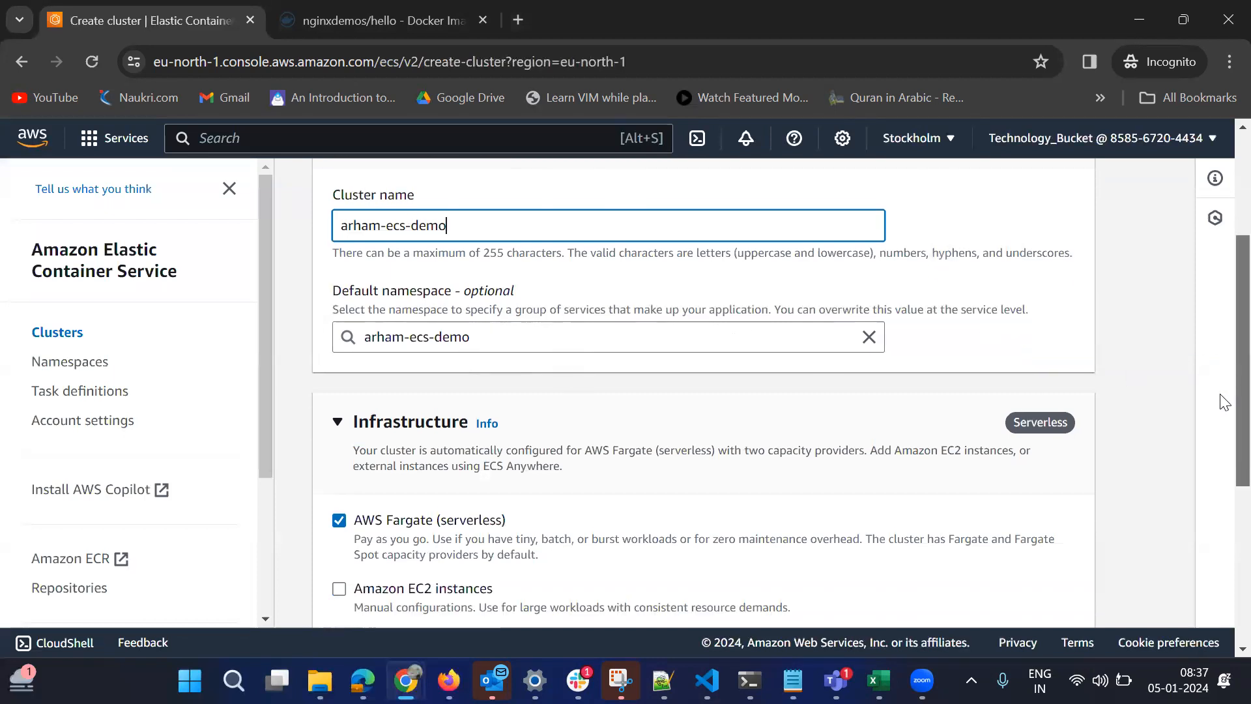
scroll(1223, 449, down, 1)
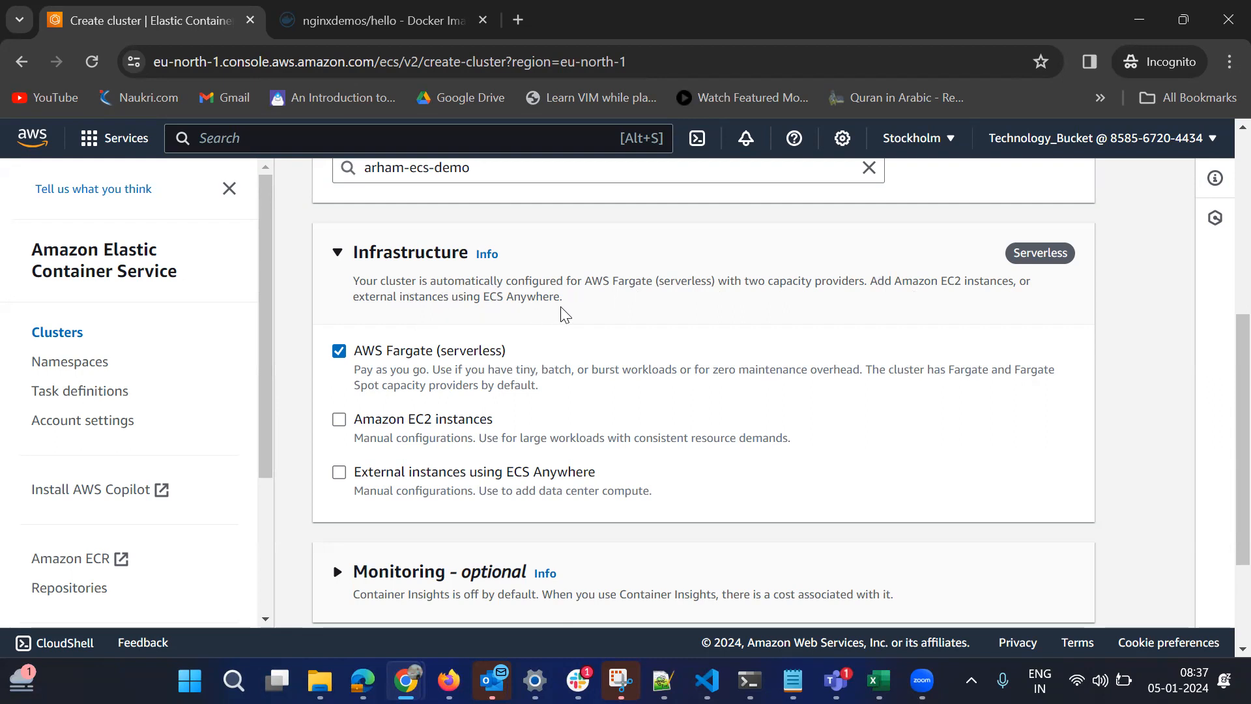
click(339, 420)
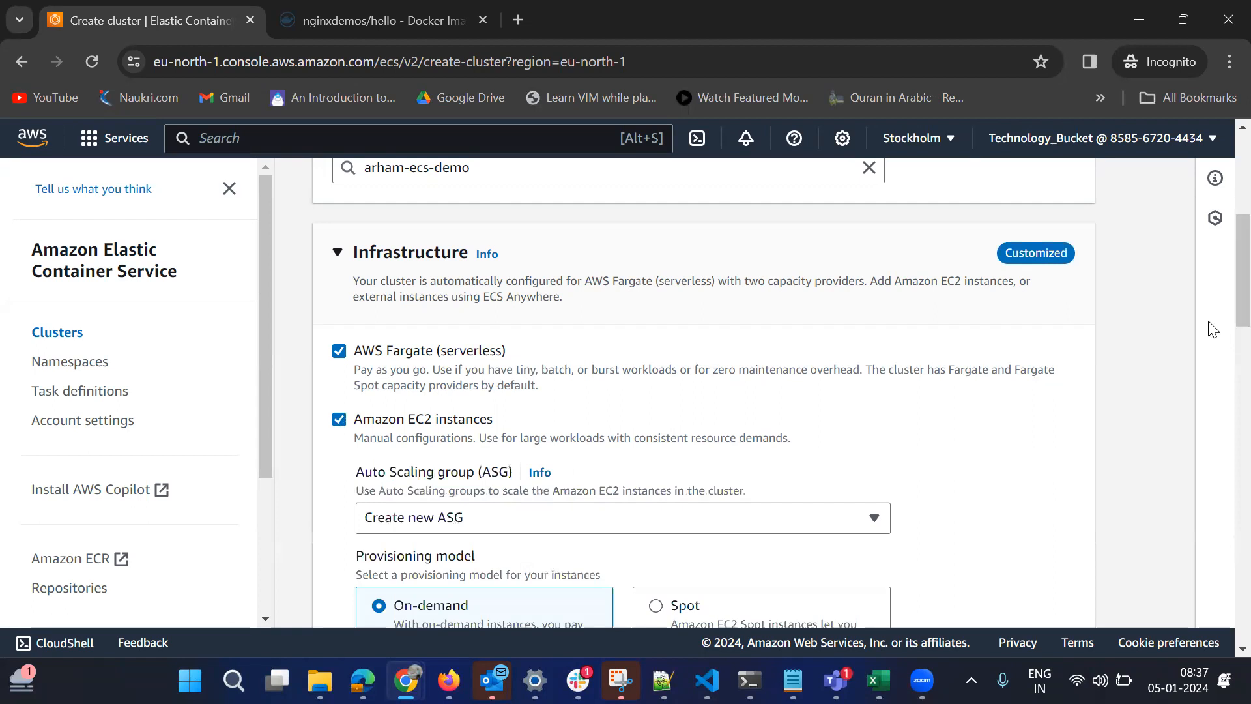
Set the operating system/architecture of the EC2 instances to Amazon Linux 2.
drag(1238, 314, 1238, 356)
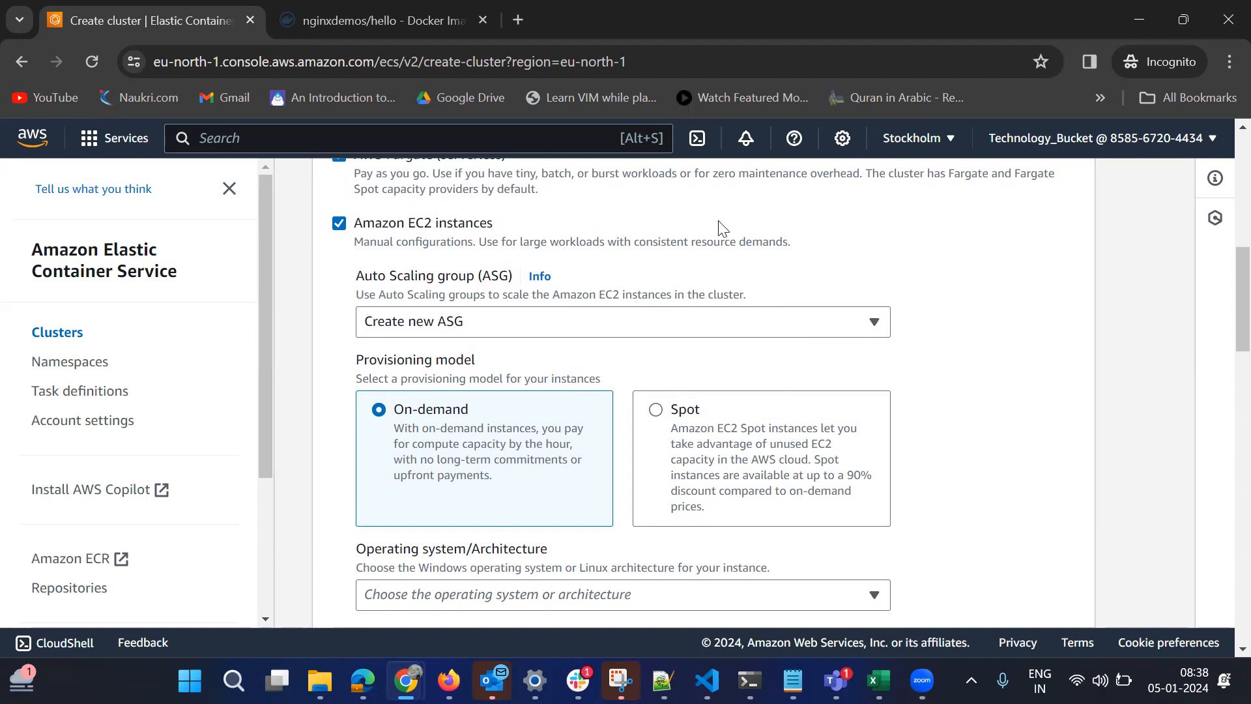
scroll(1220, 313, up, 3)
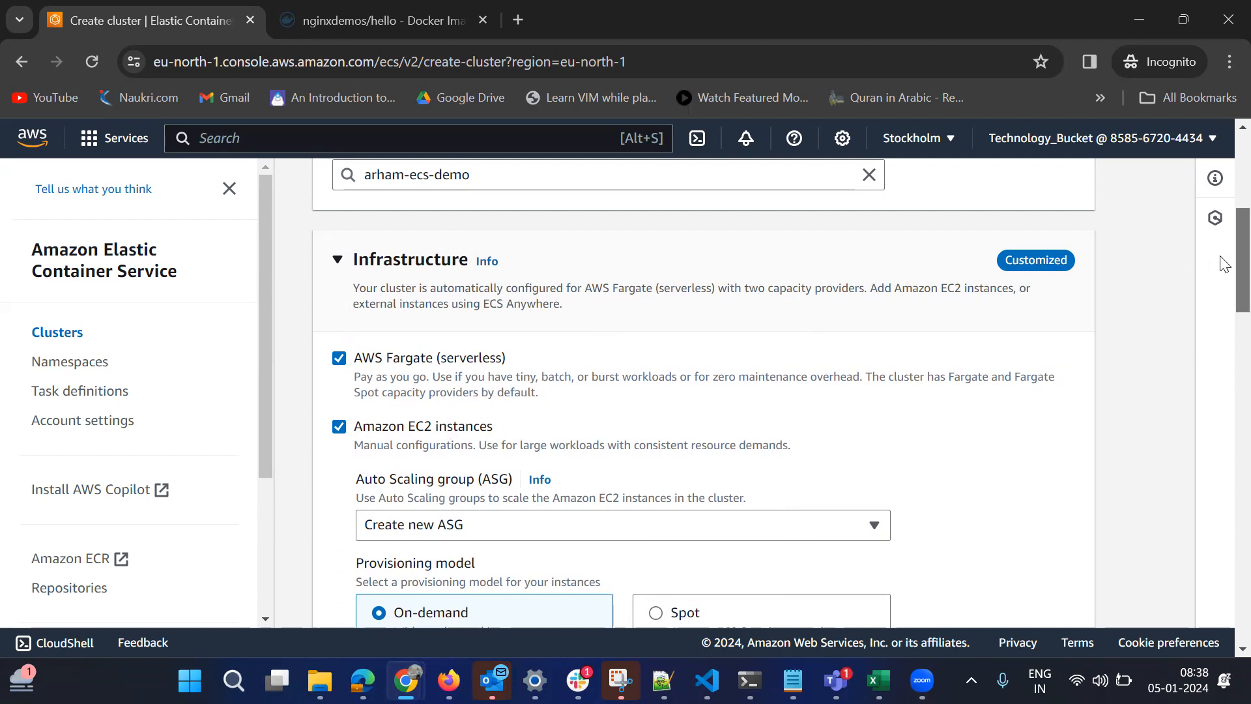
scroll(1224, 307, down, 5)
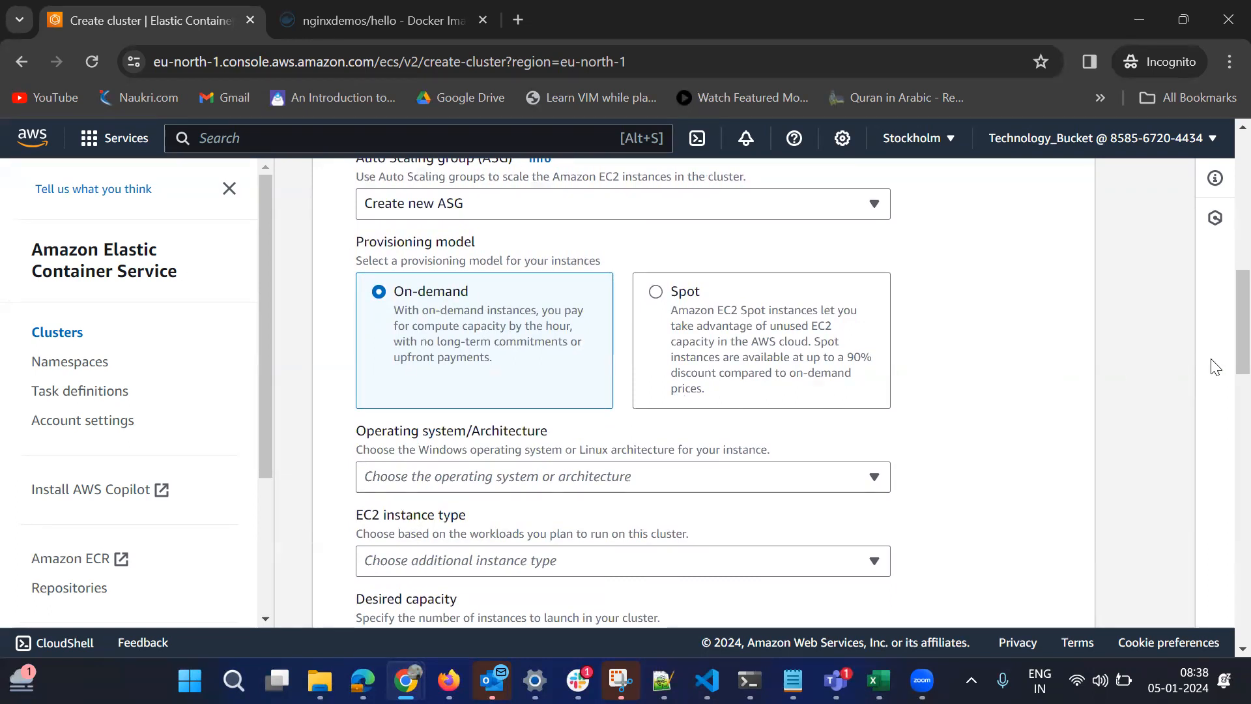
scroll(1224, 369, down, 2)
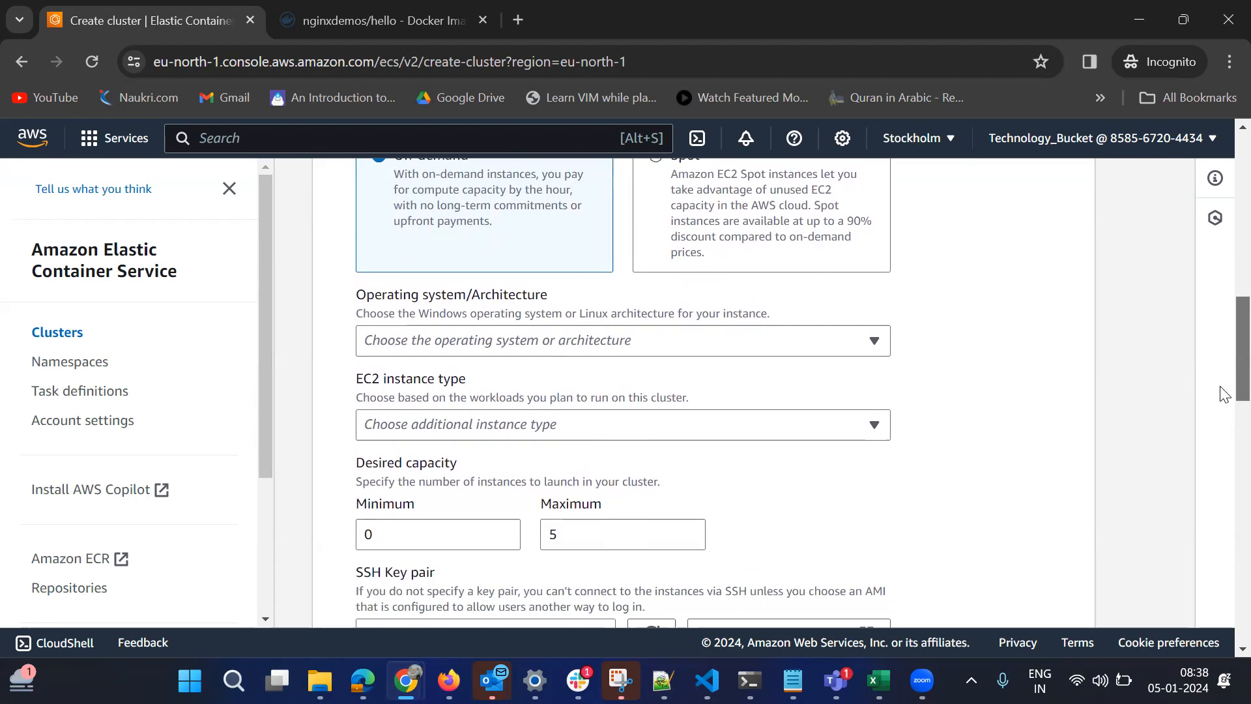
mouse_move(1223, 394)
mouse_down()
mouse_move(1222, 439)
mouse_move(1224, 350)
mouse_move(1235, 387)
mouse_up()
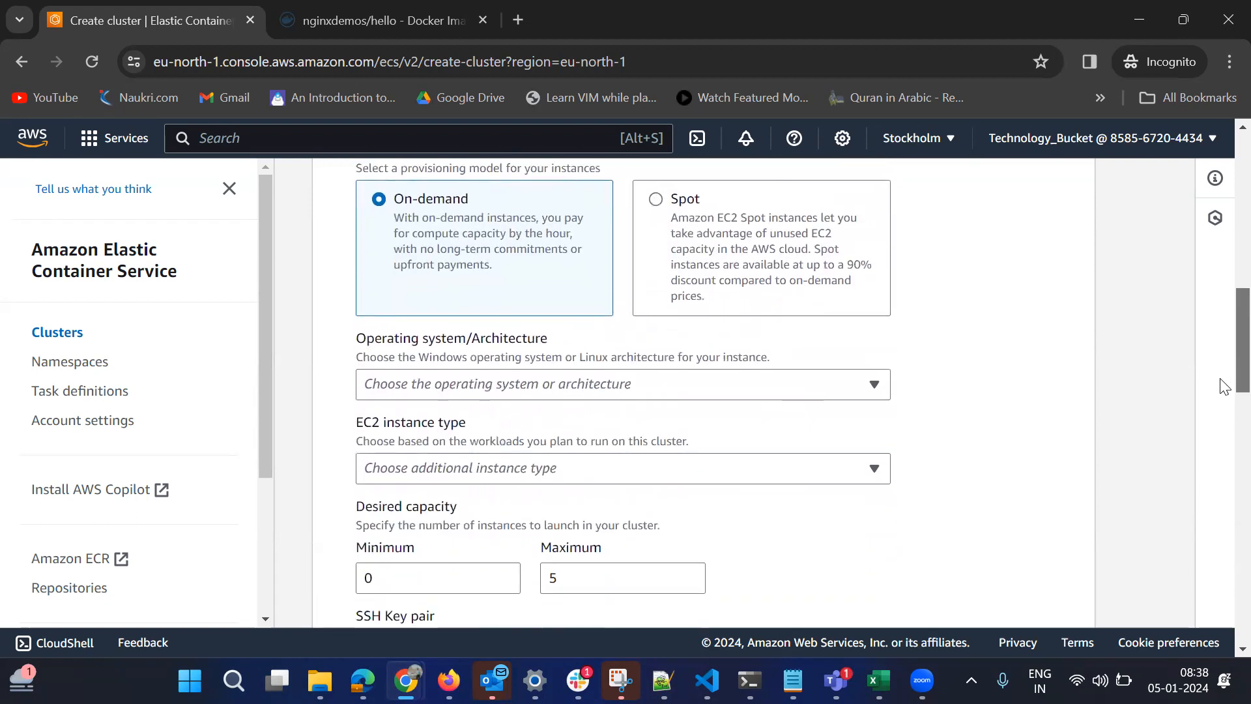
click(692, 386)
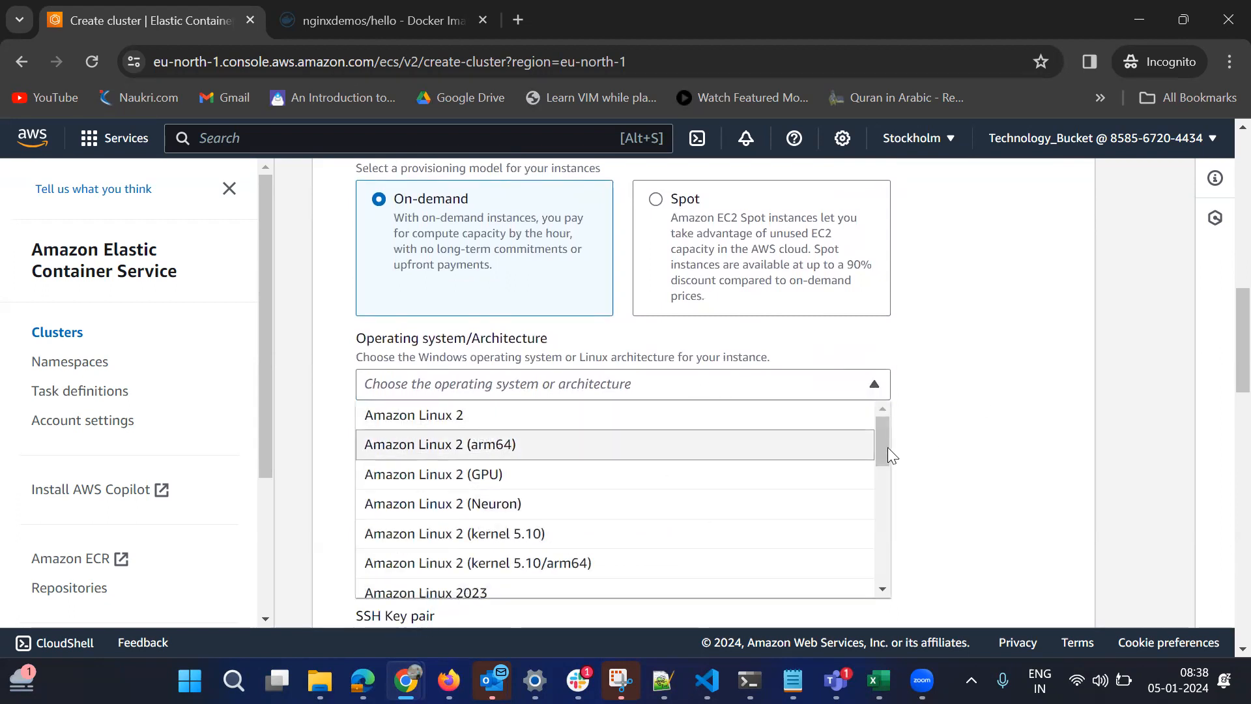
drag(886, 457, 885, 418)
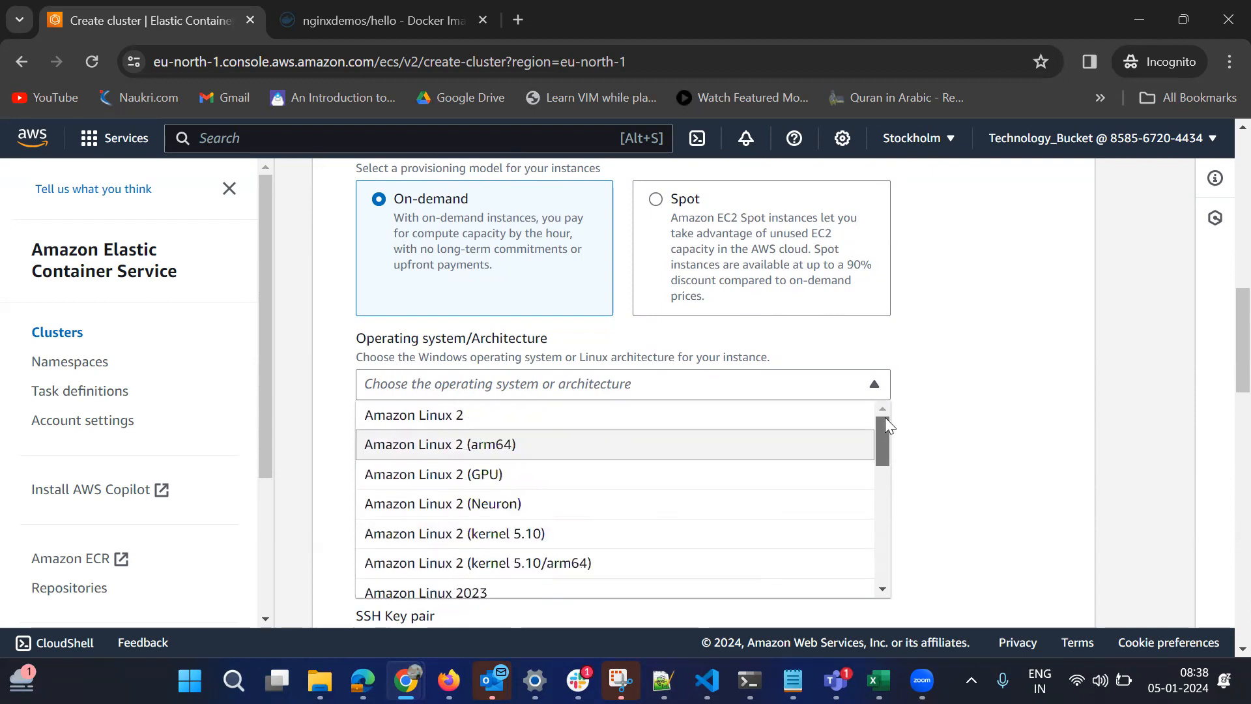
click(546, 428)
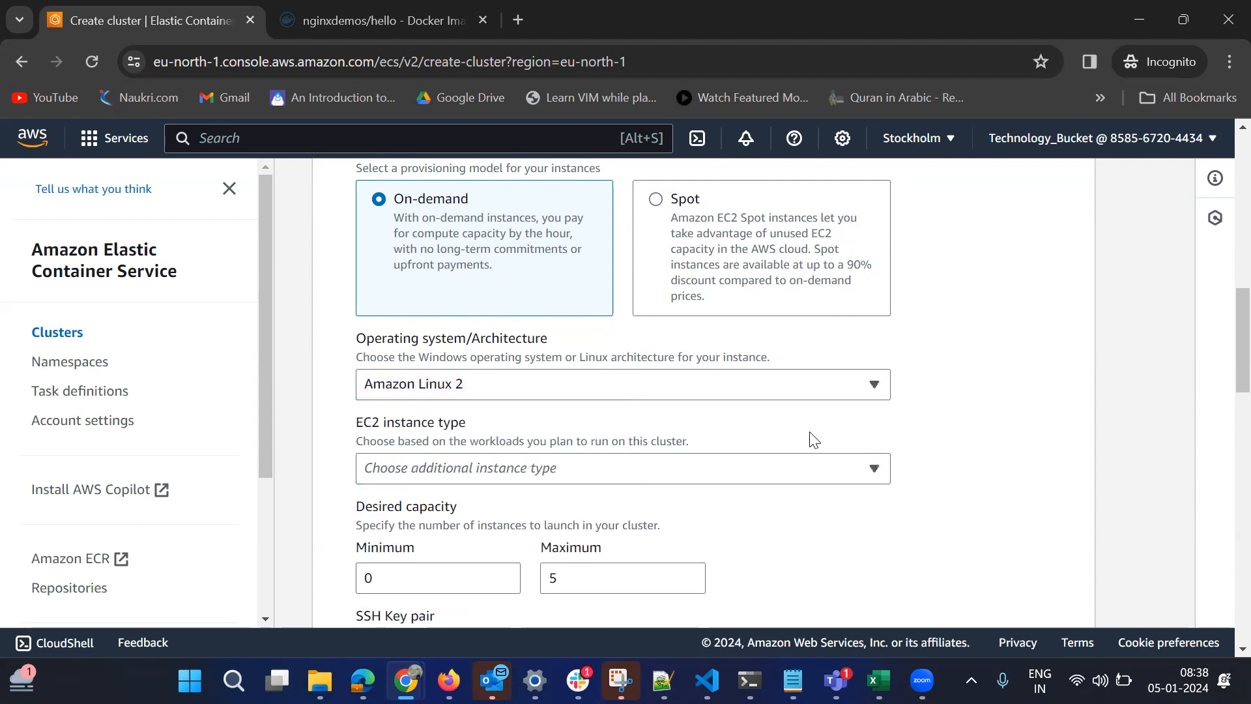
Filter the EC2 instance types by "t3" and choose the free-tier eligible t3.micro.
click(837, 478)
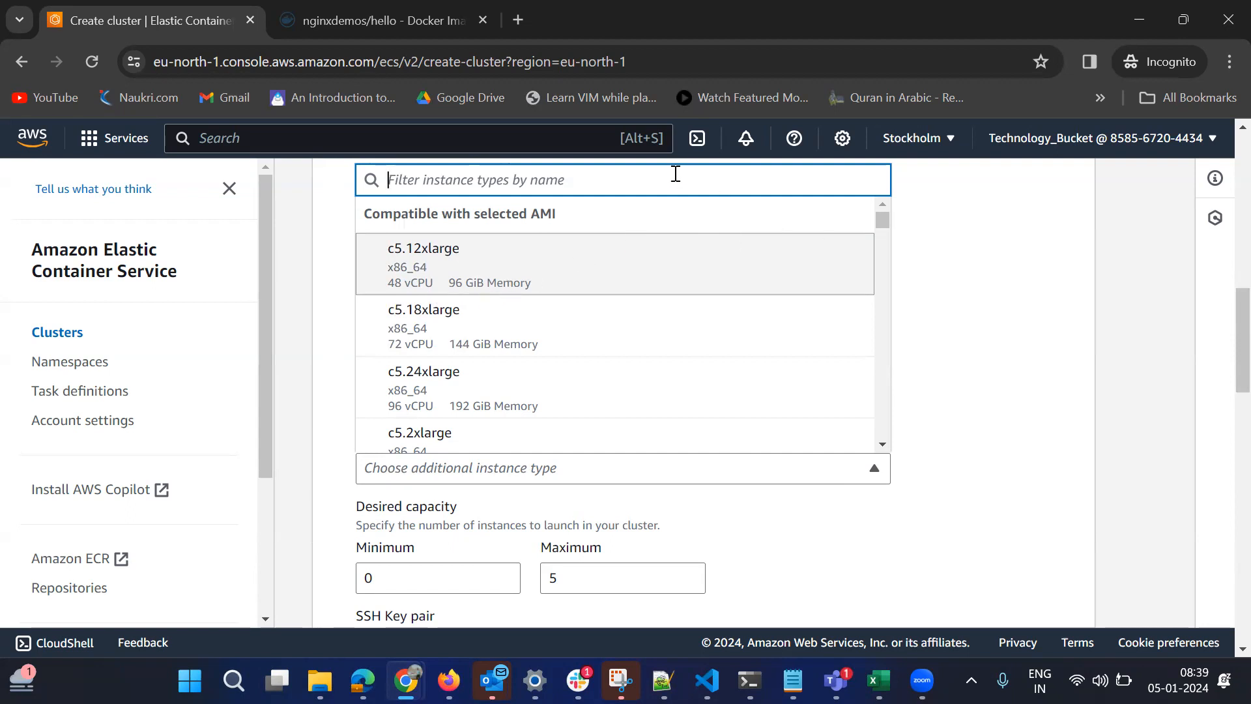
text(t)
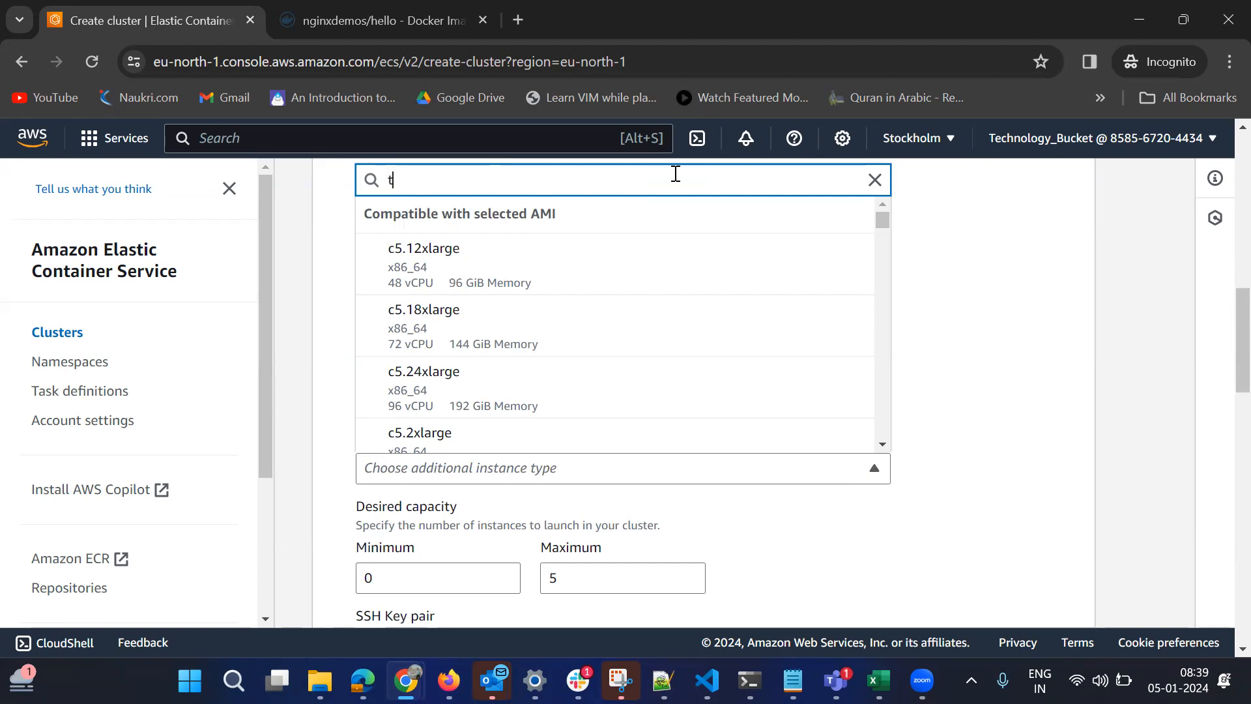
text(3)
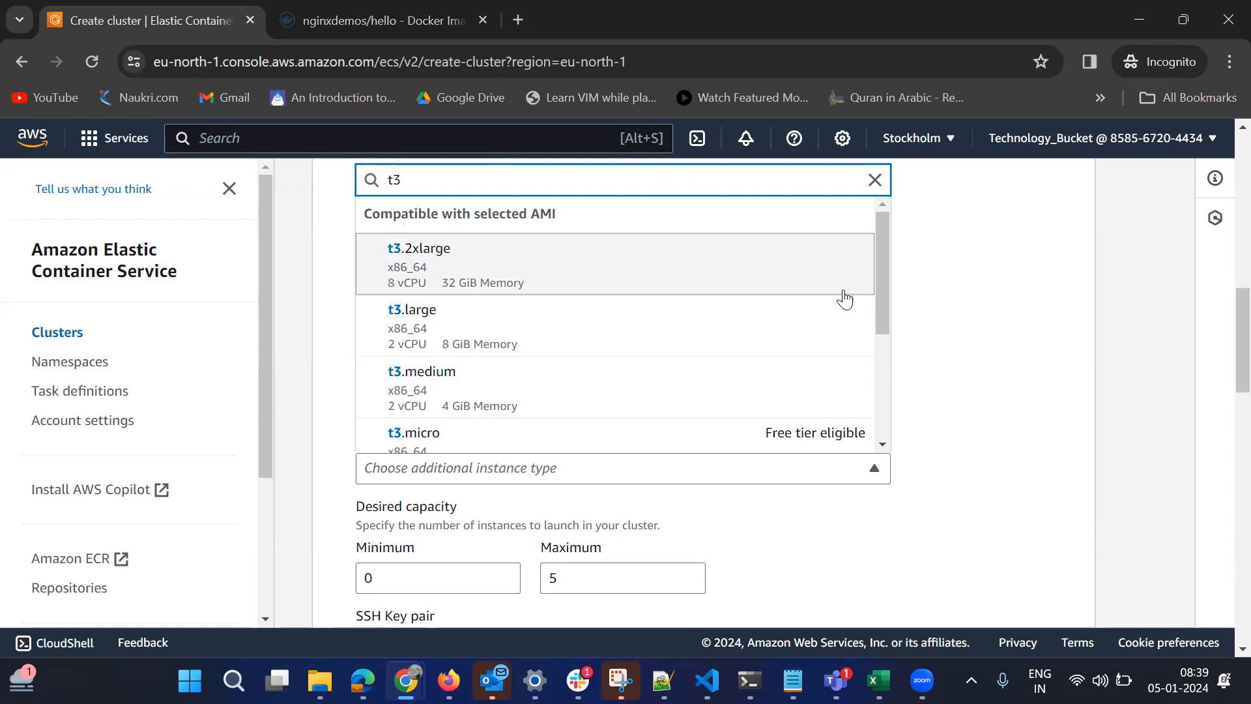
drag(884, 302, 884, 344)
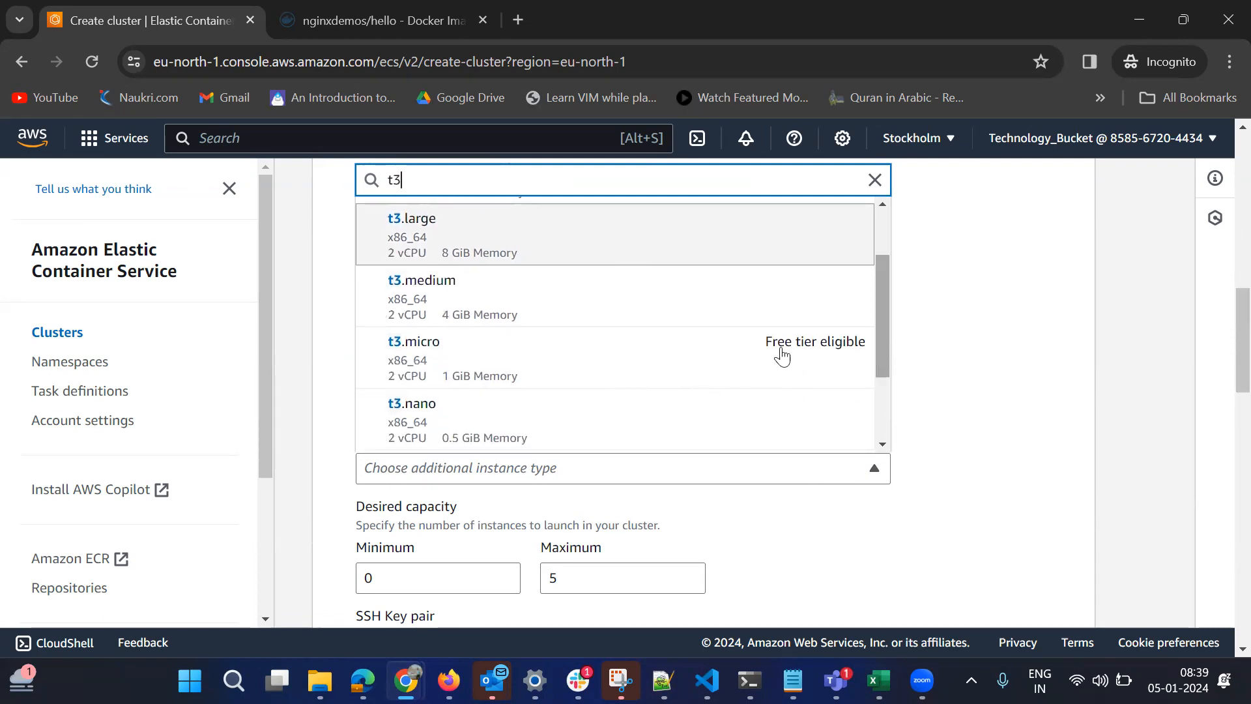
click(523, 360)
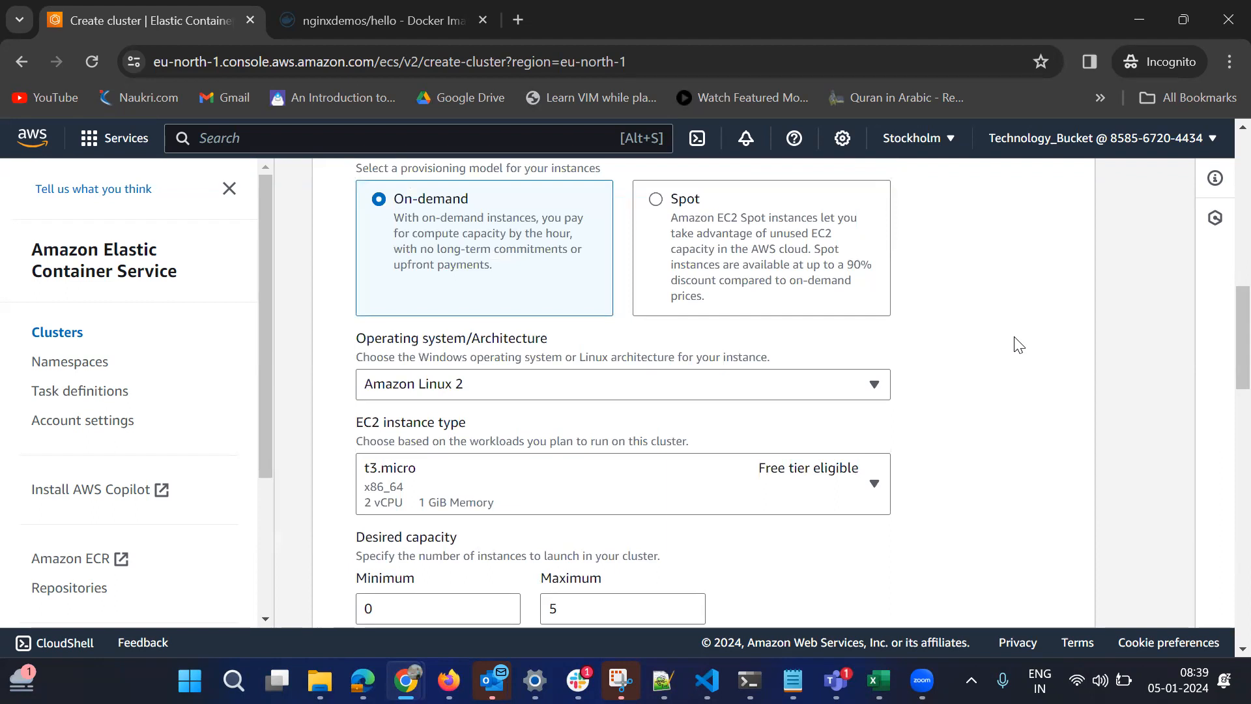
Clear the maximum value of the desired capacity.
scroll(1224, 373, down, 4)
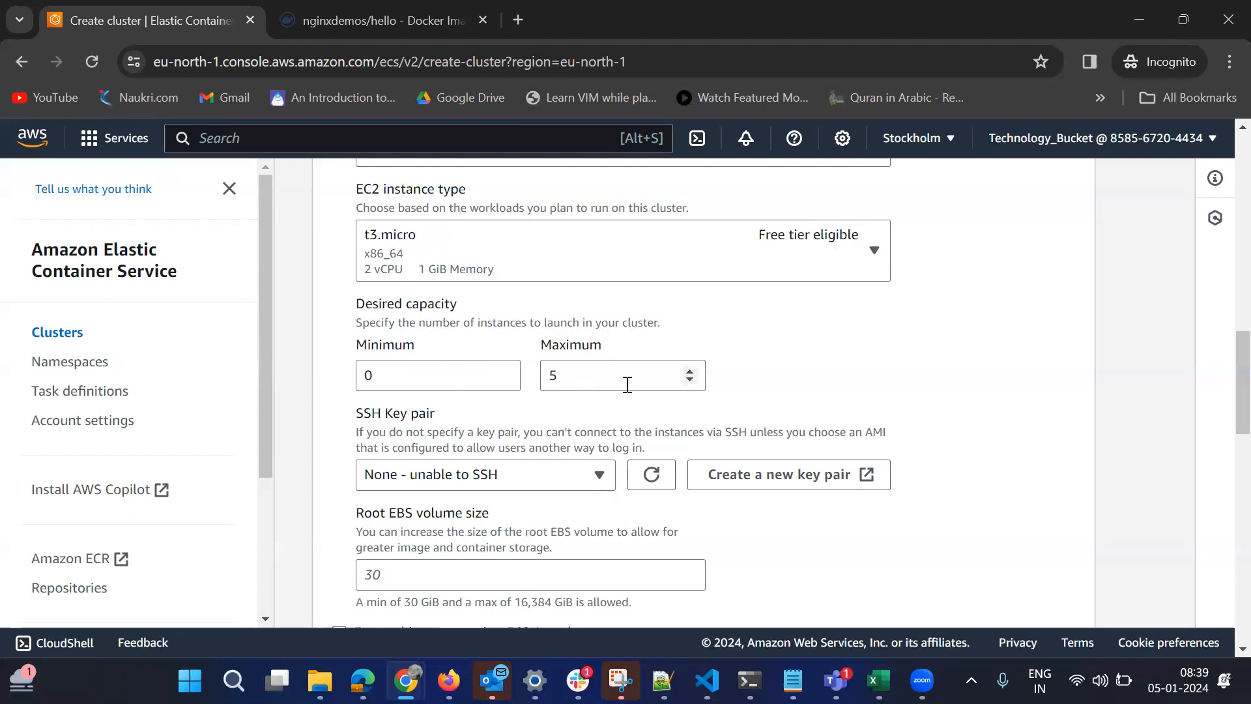
click(605, 381)
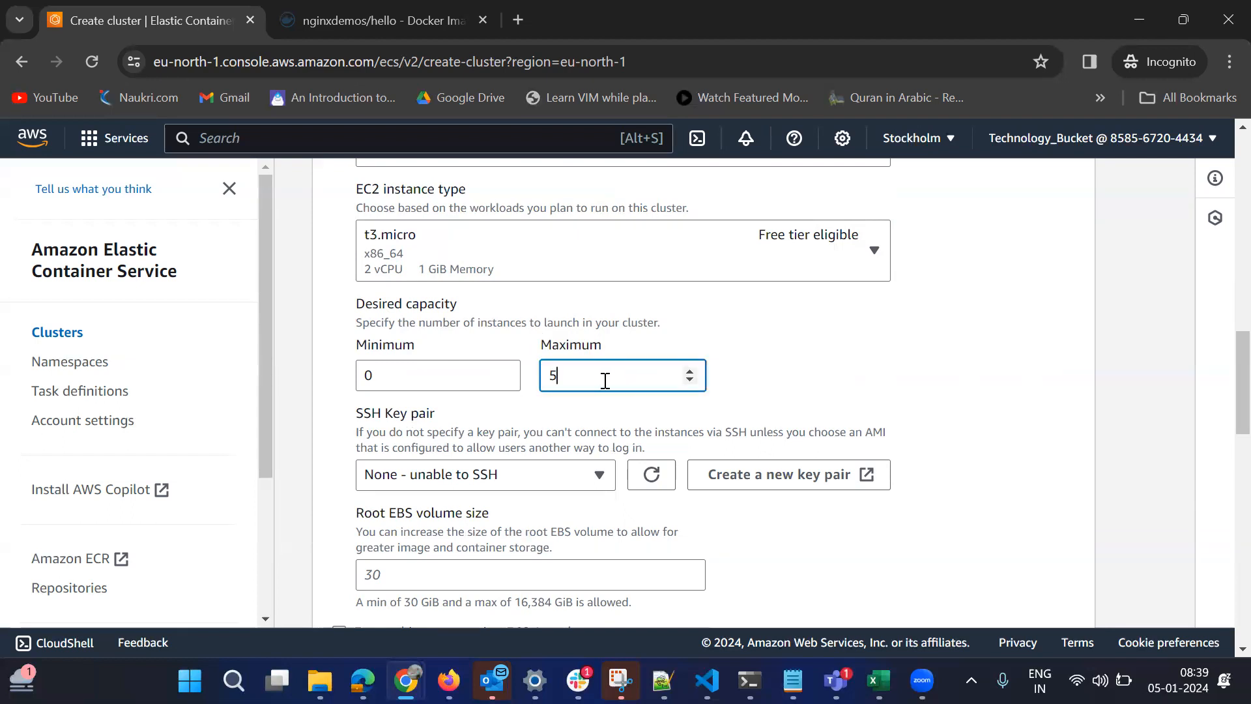
key(BackSpace)
text(100)
key(BackSpace)
key(BackSpace)
key(BackSpace)
text(300)
key(BackSpace)
key(BackSpace)
key(BackSpace)
text(5)
key(BackSpace)
Set the maximum desired capacity to 4 instances.
text(4)
click(407, 378)
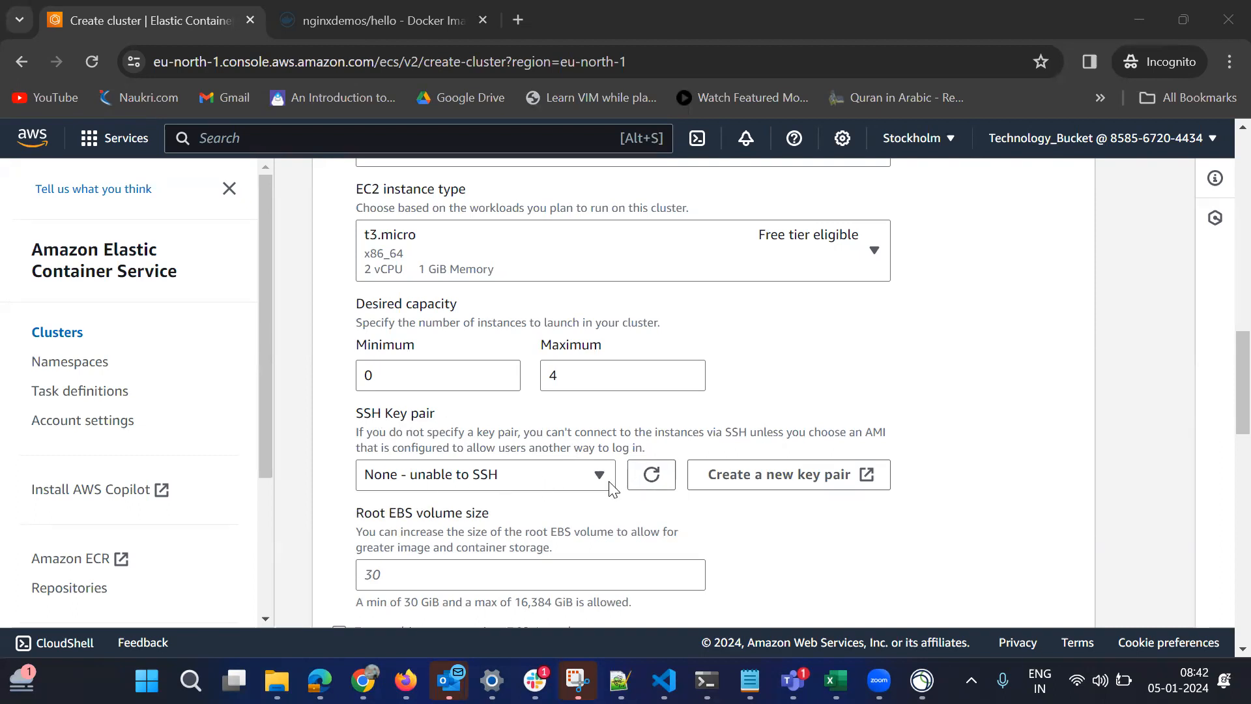
Choose to create a new security group in the network settings for the EC2 instances.
click(1223, 400)
scroll(1225, 411, down, 1)
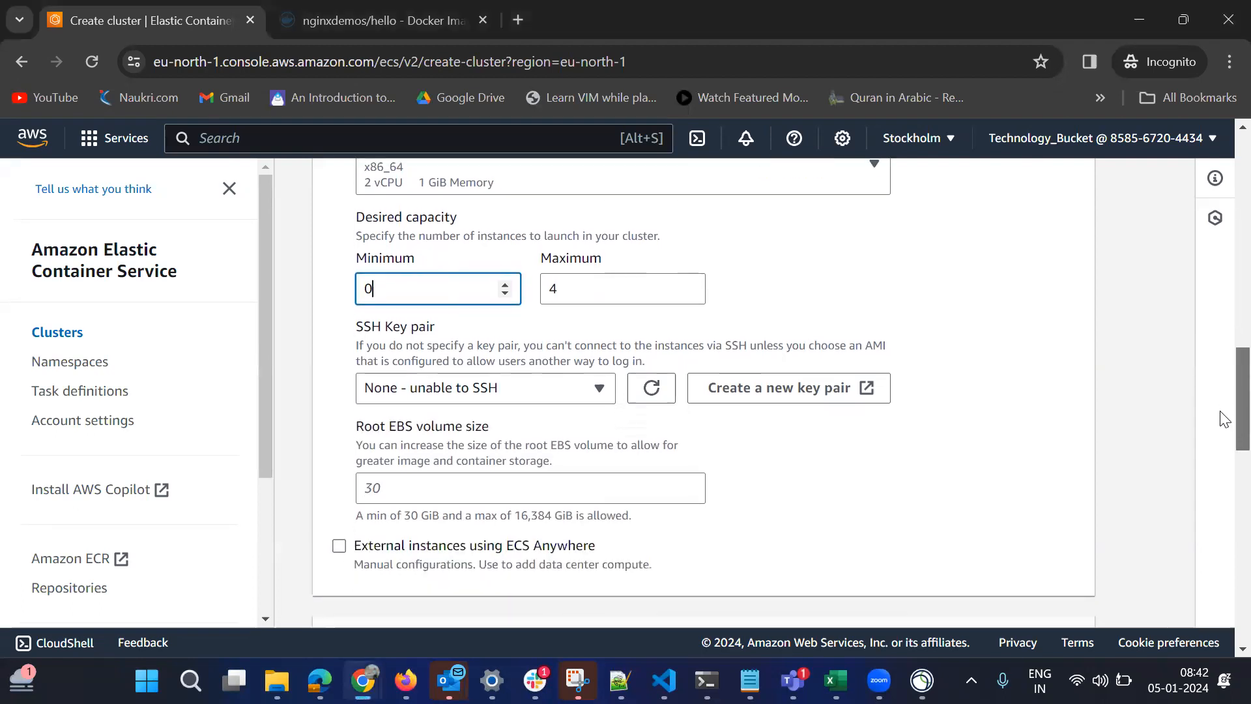
scroll(1223, 423, down, 1)
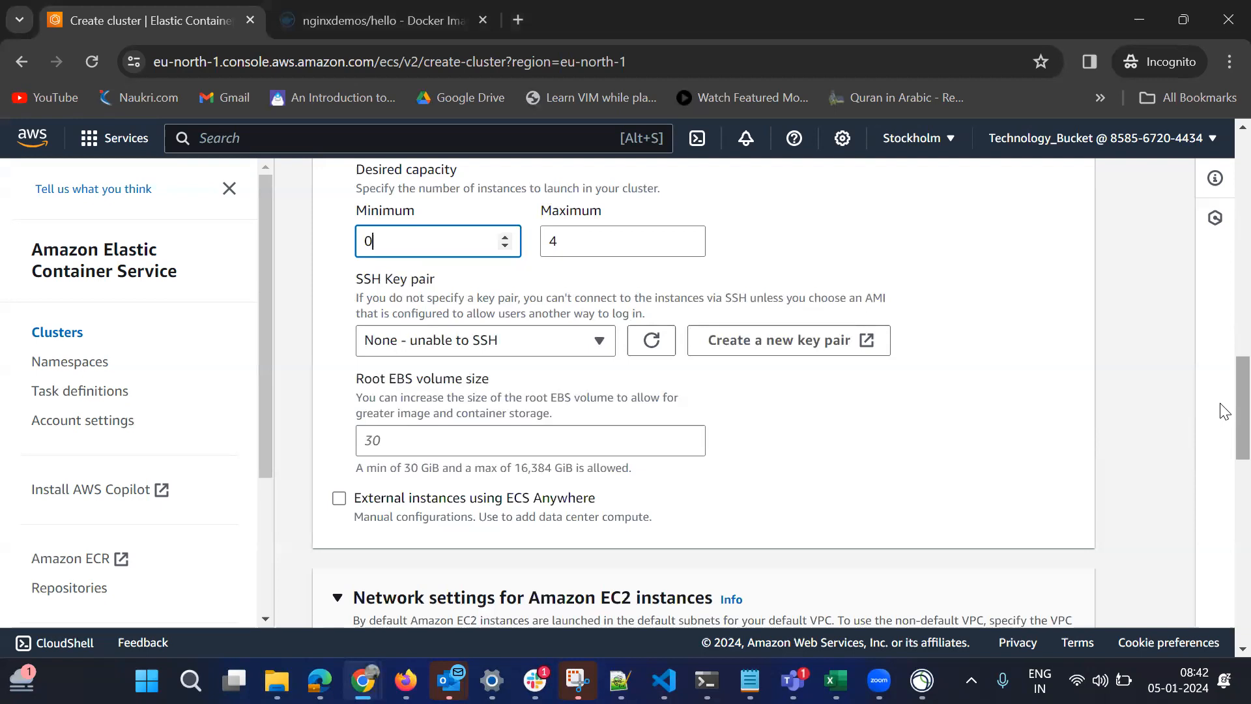
scroll(1222, 432, down, 3)
scroll(1223, 464, down, 1)
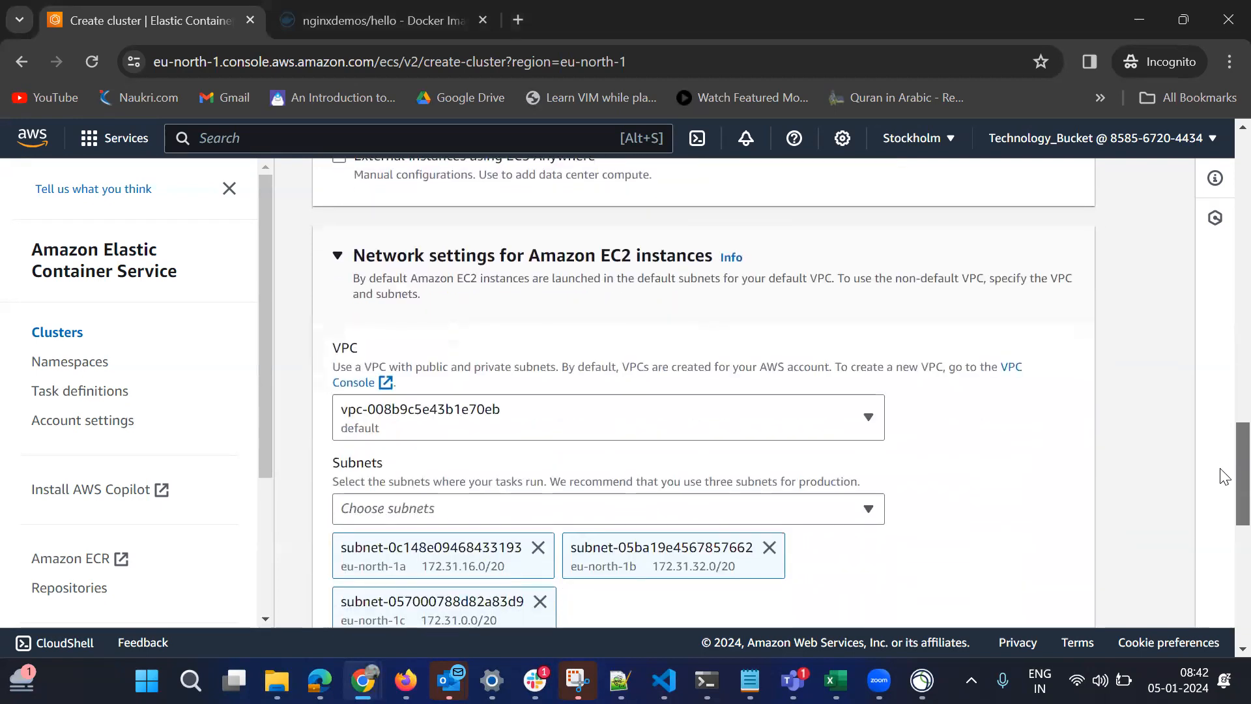
scroll(1223, 486, down, 1)
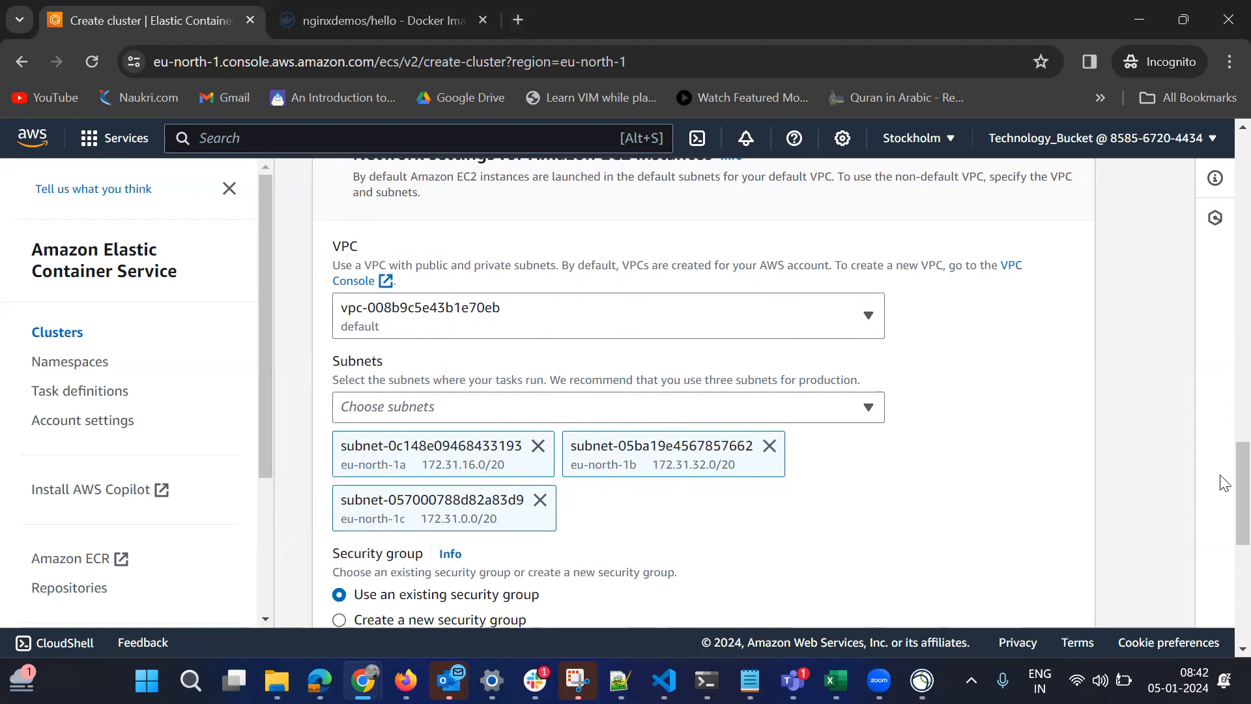
drag(1223, 499, 1224, 545)
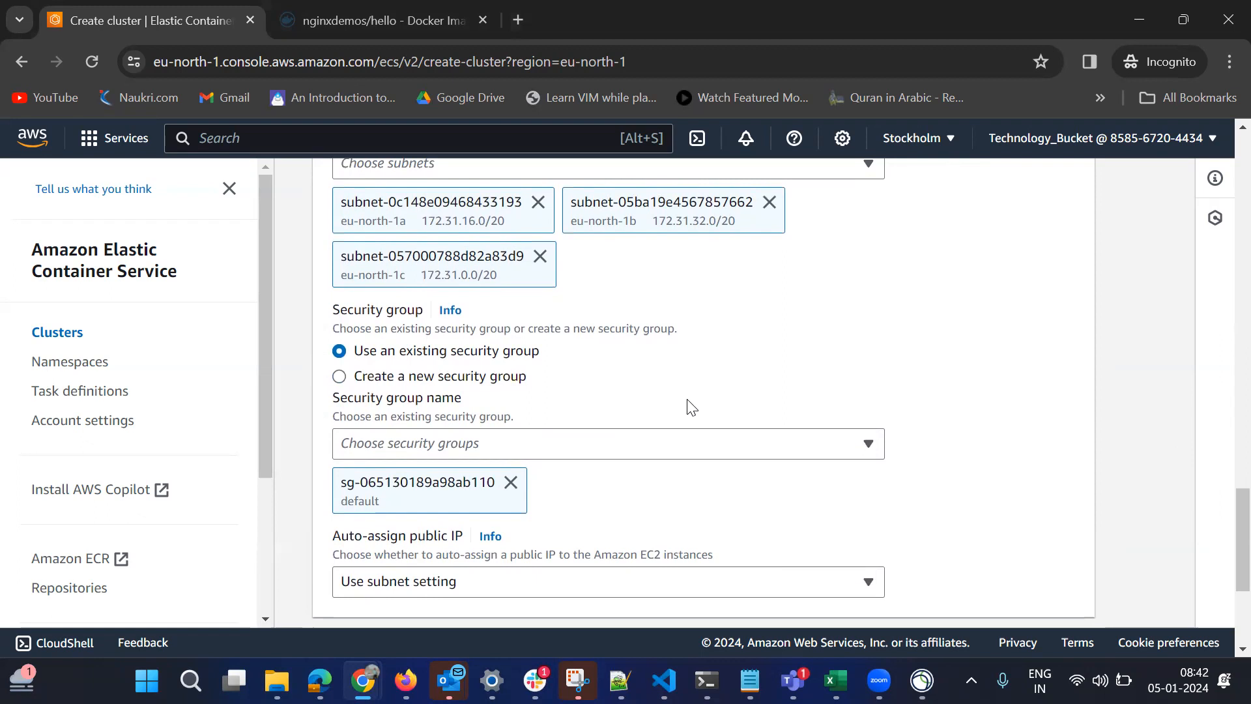
click(340, 378)
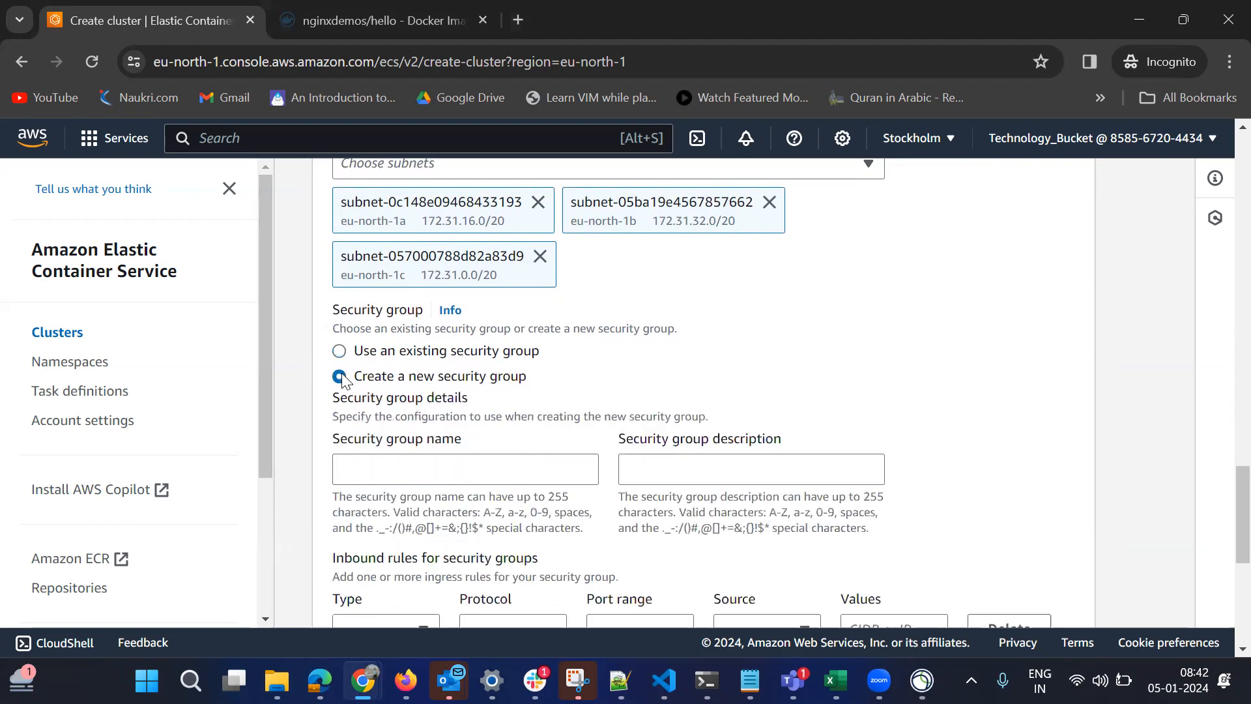
Name the new security group ecsclustersecuritygroup.
click(383, 479)
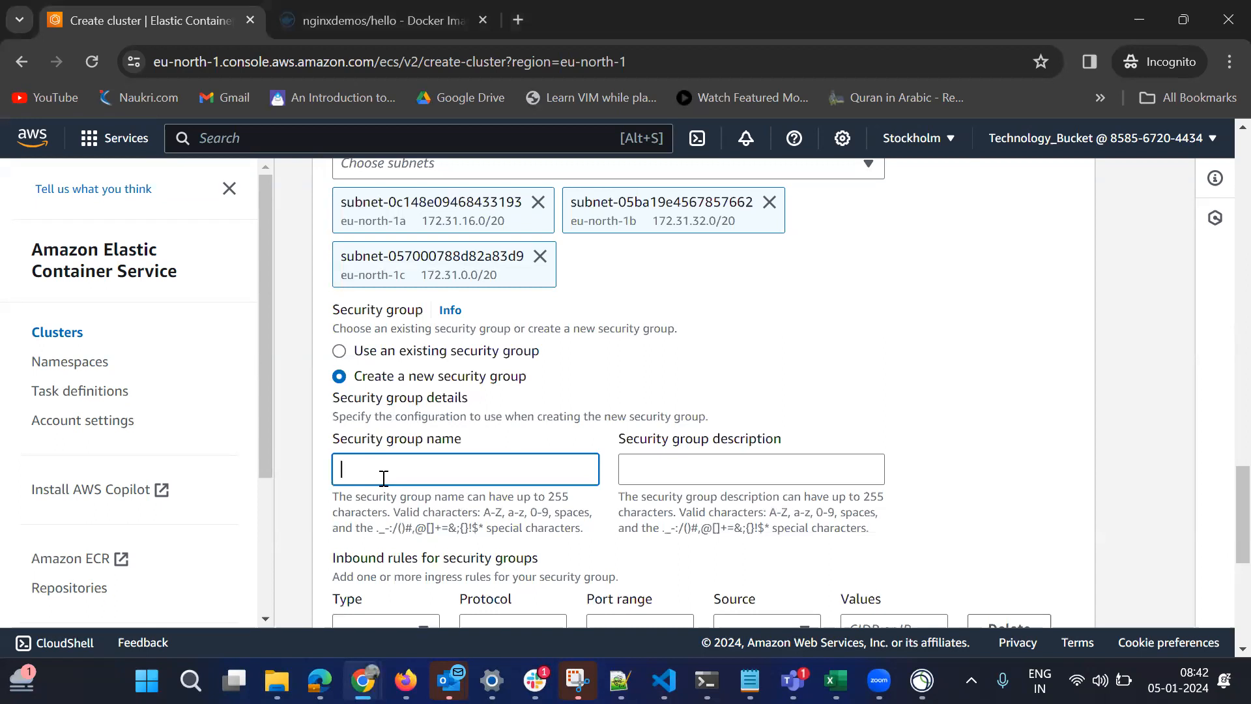
text(ecsclustersecurity-group)
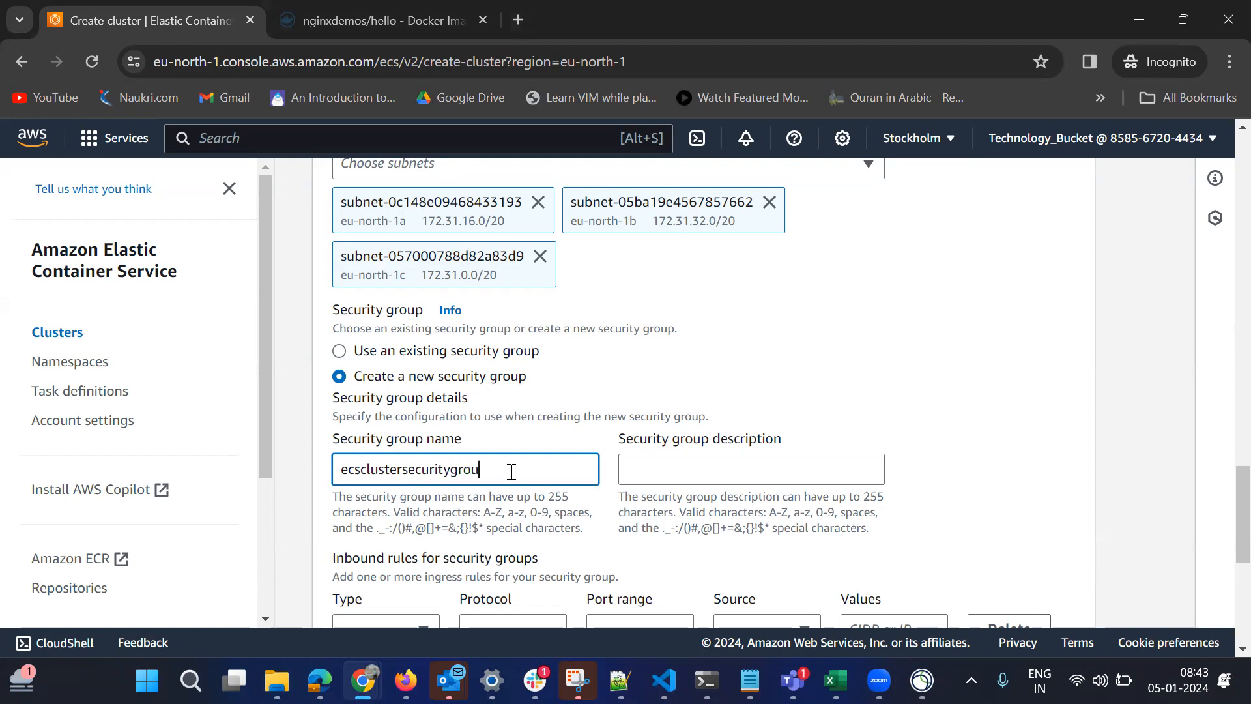
Copy the security group's name into its description, ecsclustersecuritygroup.
double_click(443, 470)
key(ctrl+c)
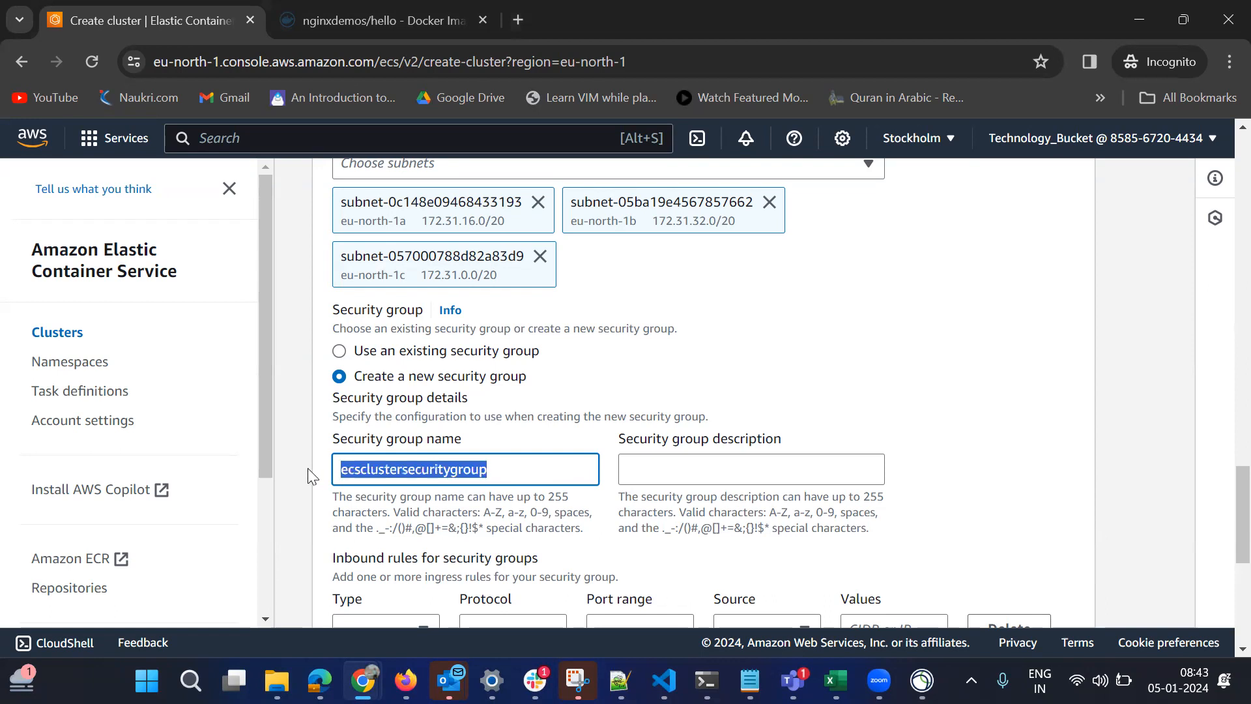
click(784, 461)
key(ctrl+v)
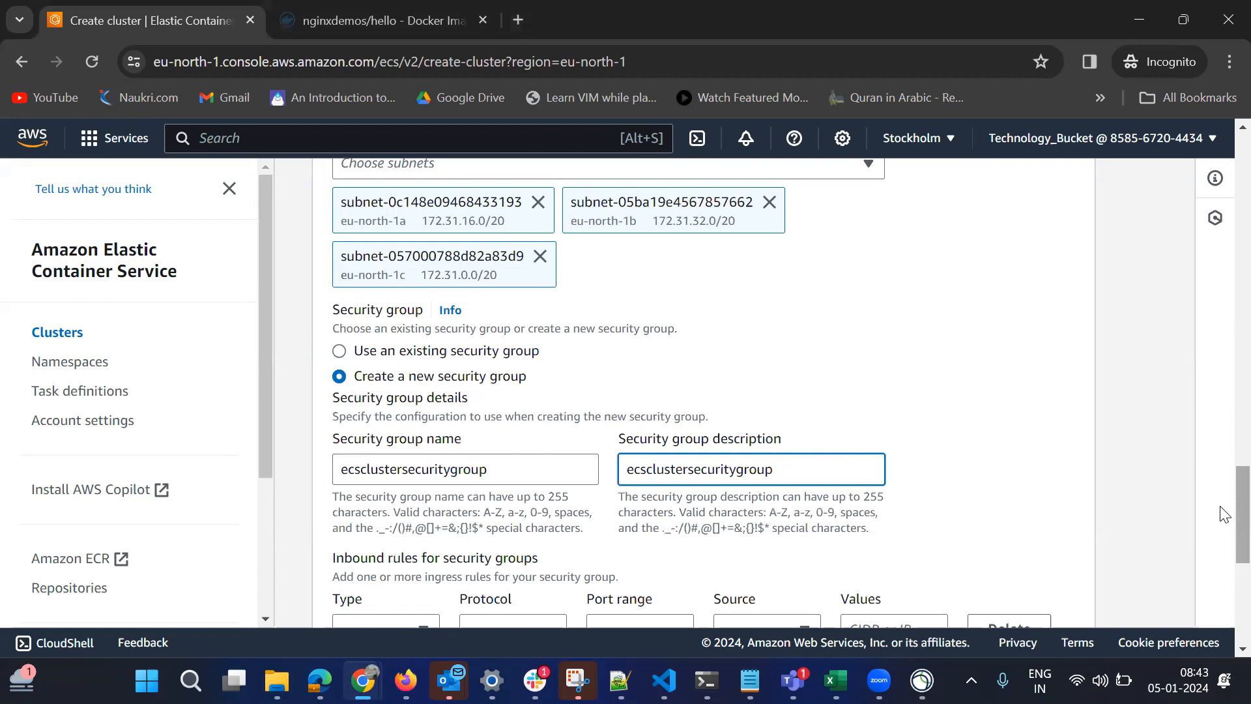
Define an inbound rule for the new security group that allows HTTP from Anywhere.
scroll(1225, 544, down, 2)
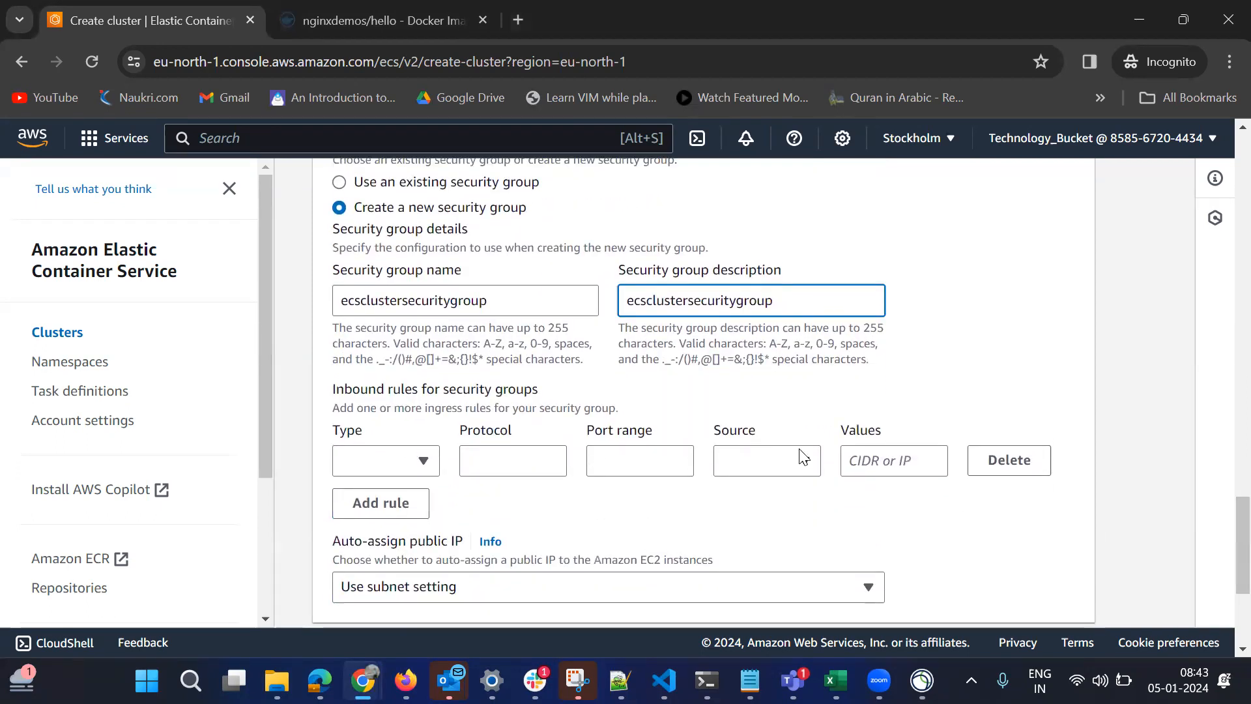
click(424, 461)
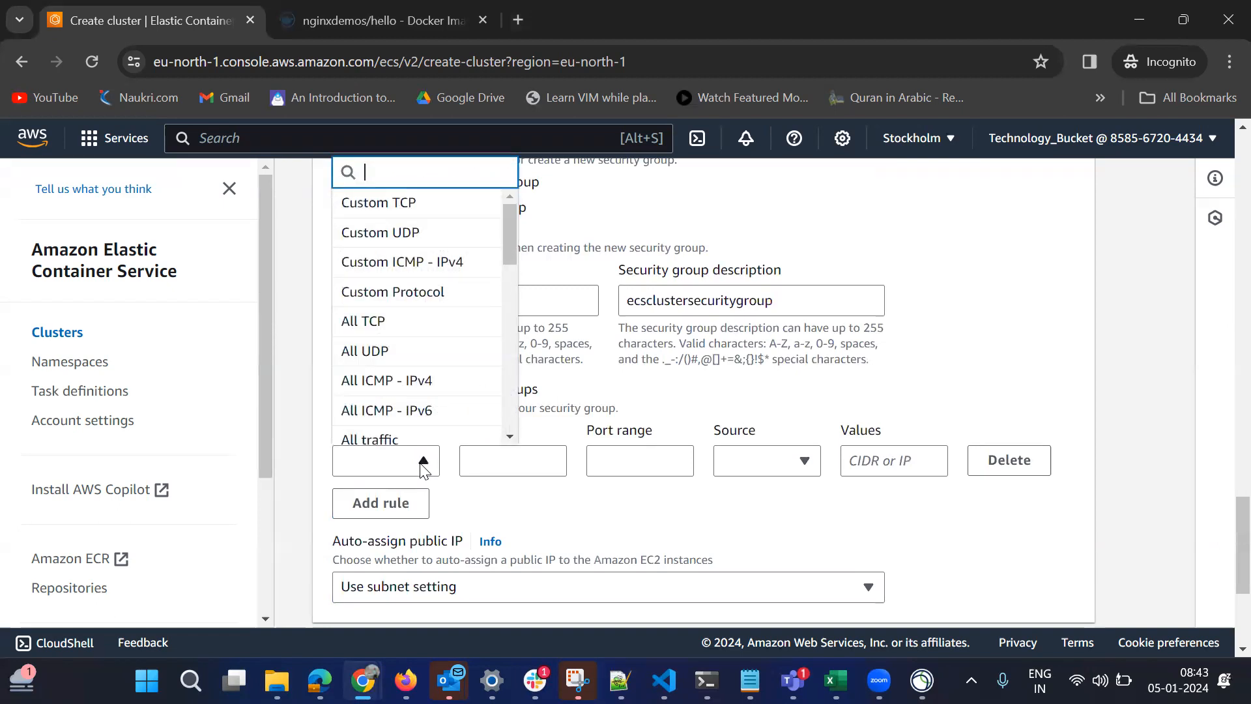
drag(509, 254, 509, 306)
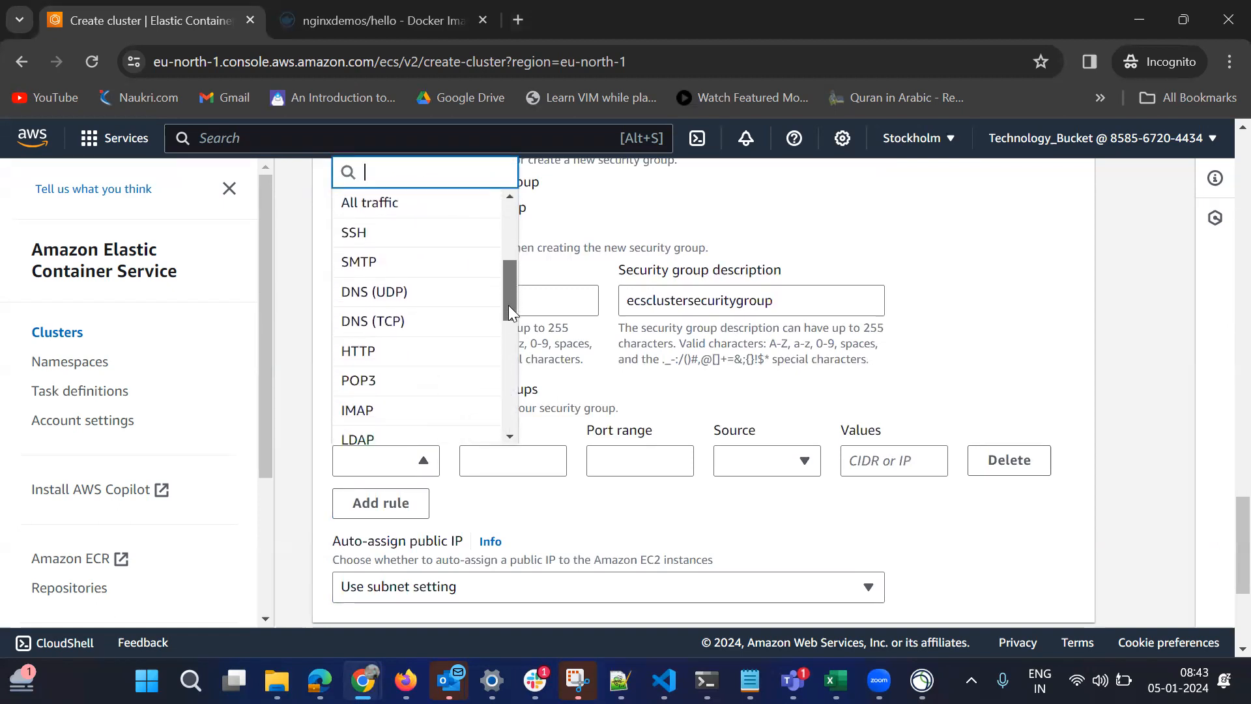
scroll(397, 286, down, 1)
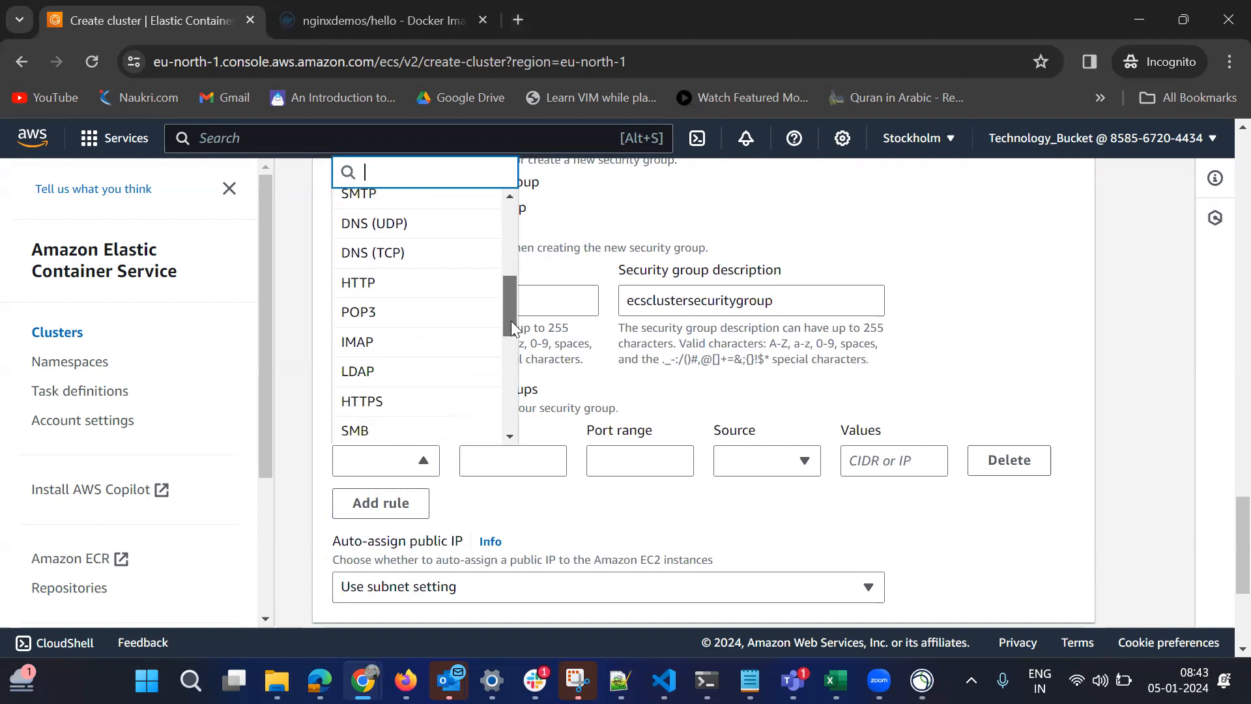
click(407, 287)
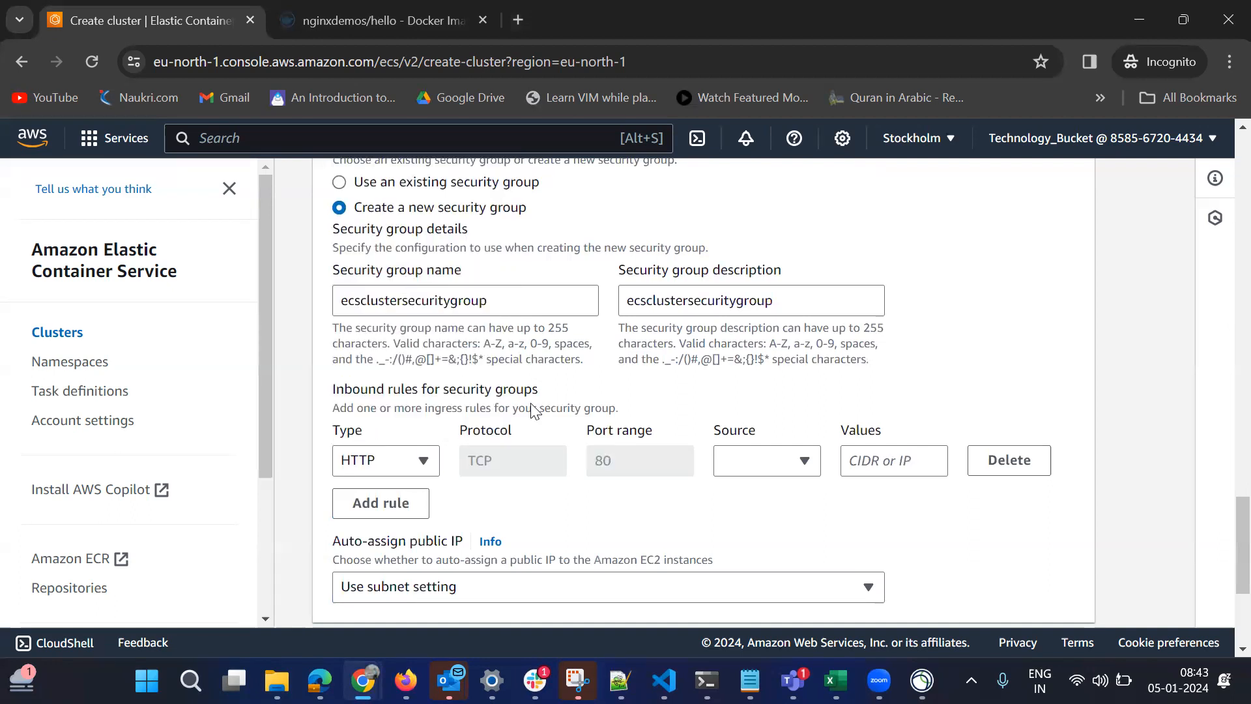
click(772, 477)
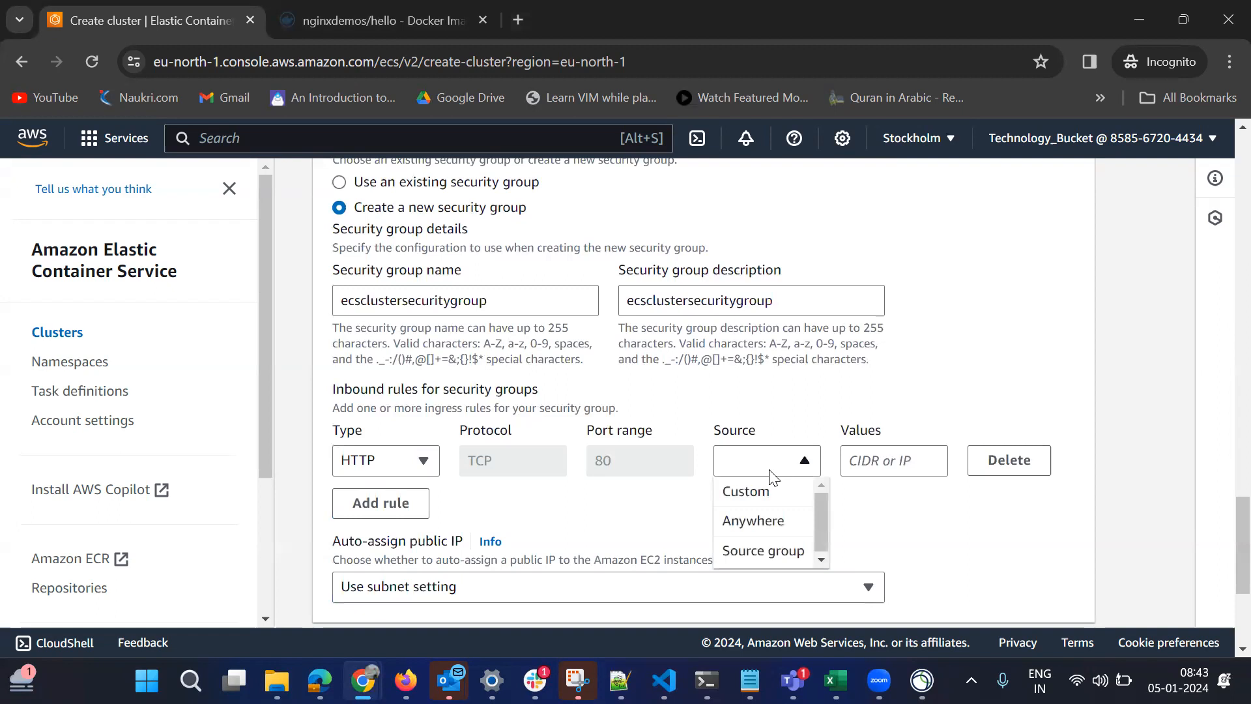
click(773, 521)
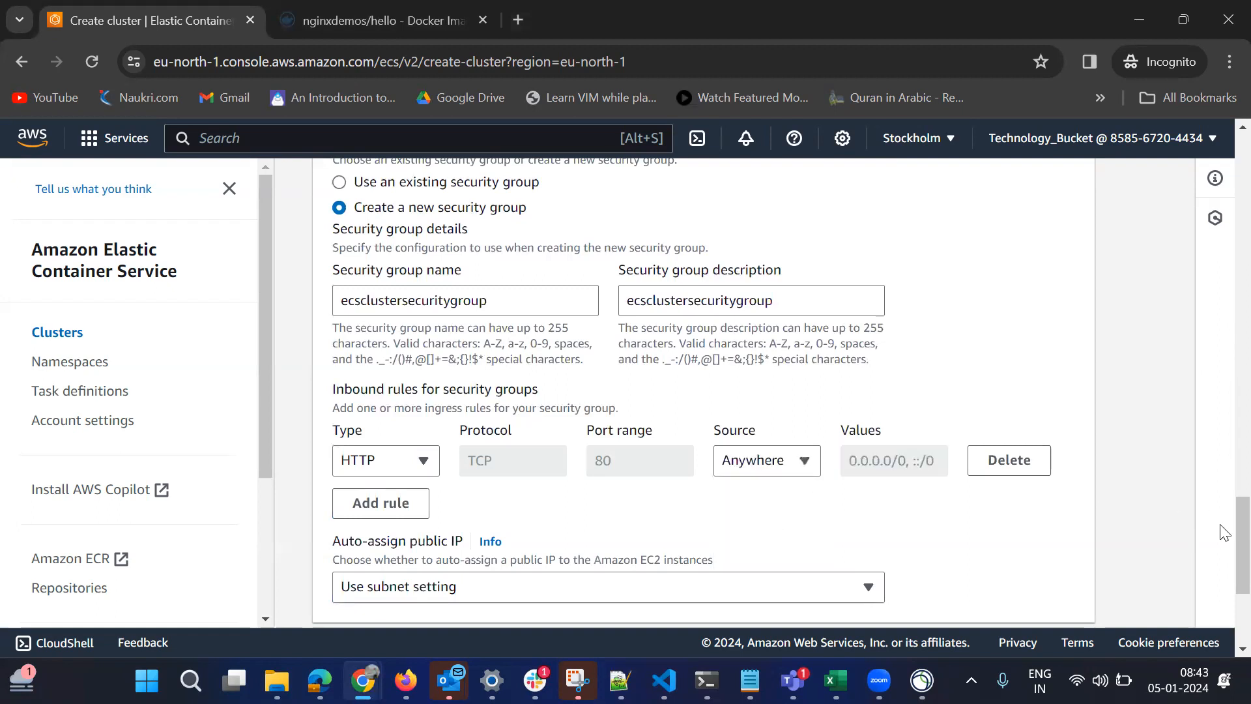
Check the optional monitoring and tags settings without changing them, and create the cluster.
scroll(1224, 538, down, 4)
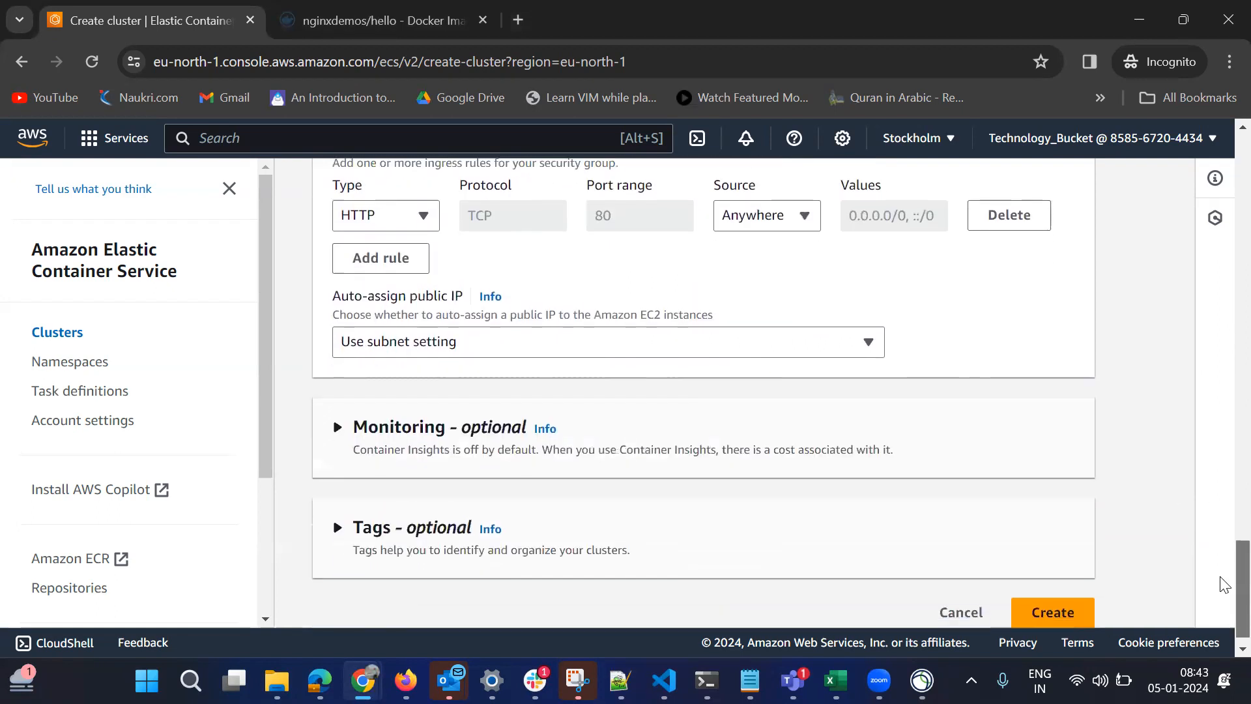
click(336, 417)
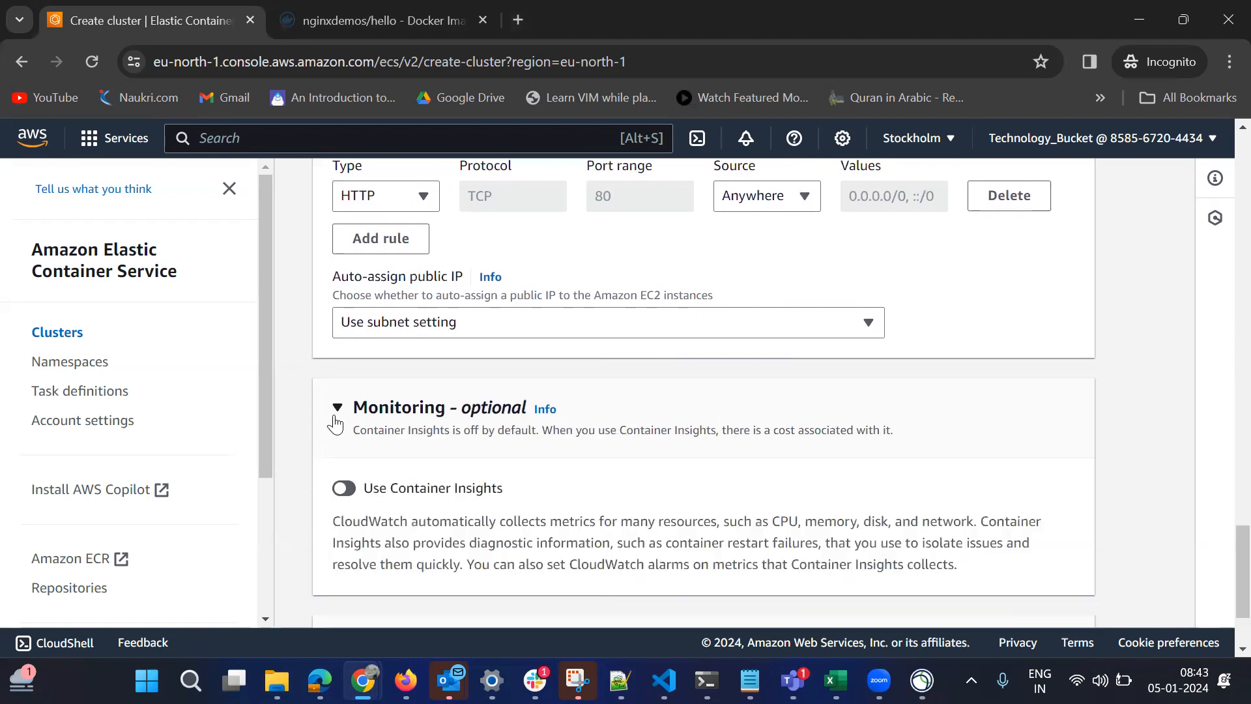
click(336, 420)
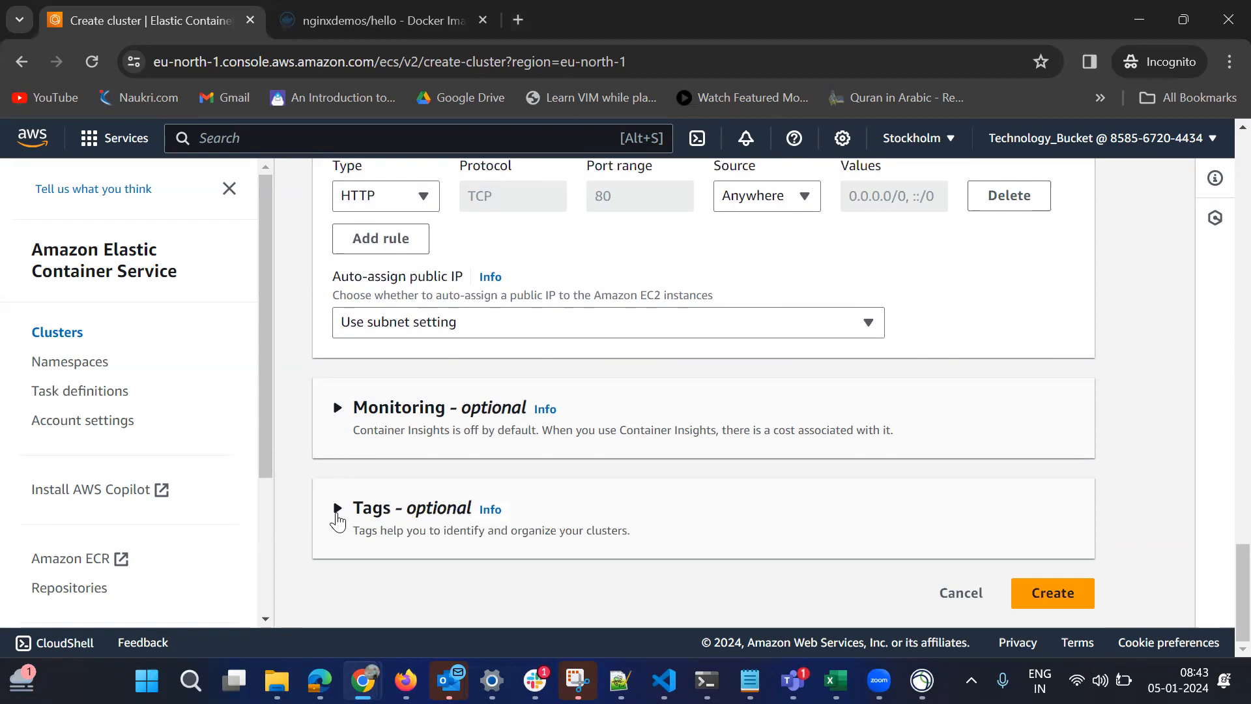
click(338, 509)
click(338, 509)
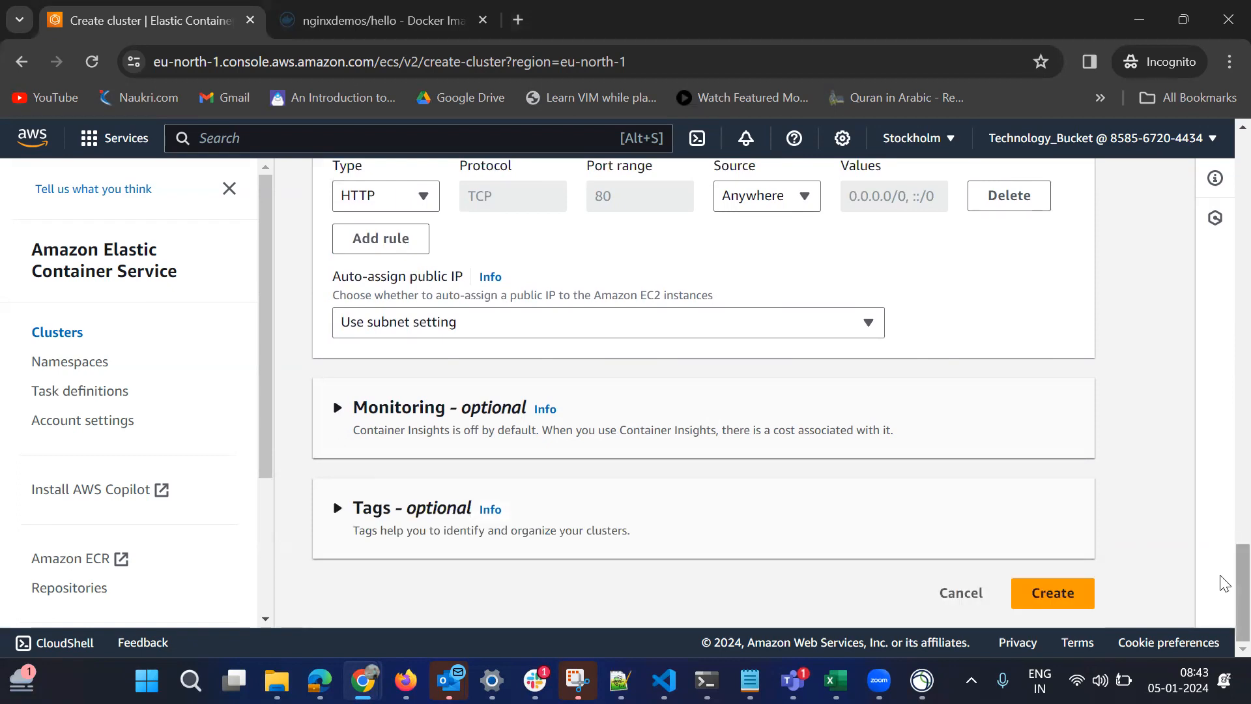
click(1053, 595)
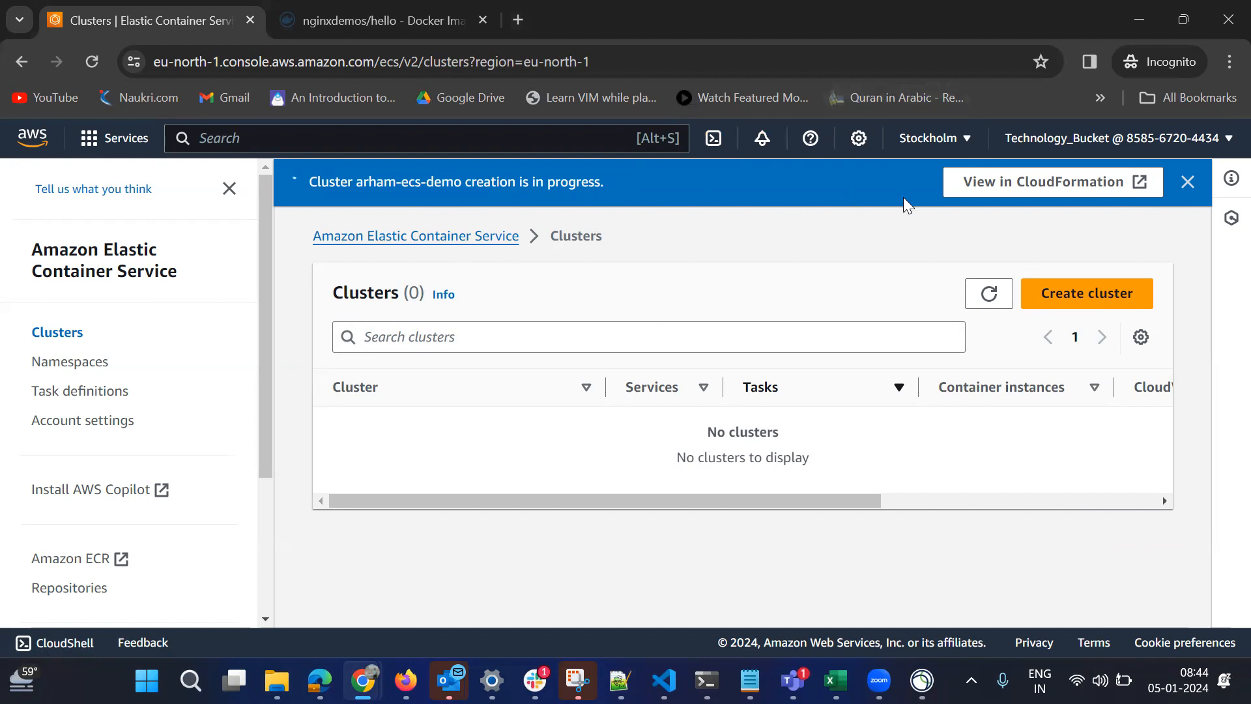
Open the new cluster's creation stack in CloudFormation.
click(982, 194)
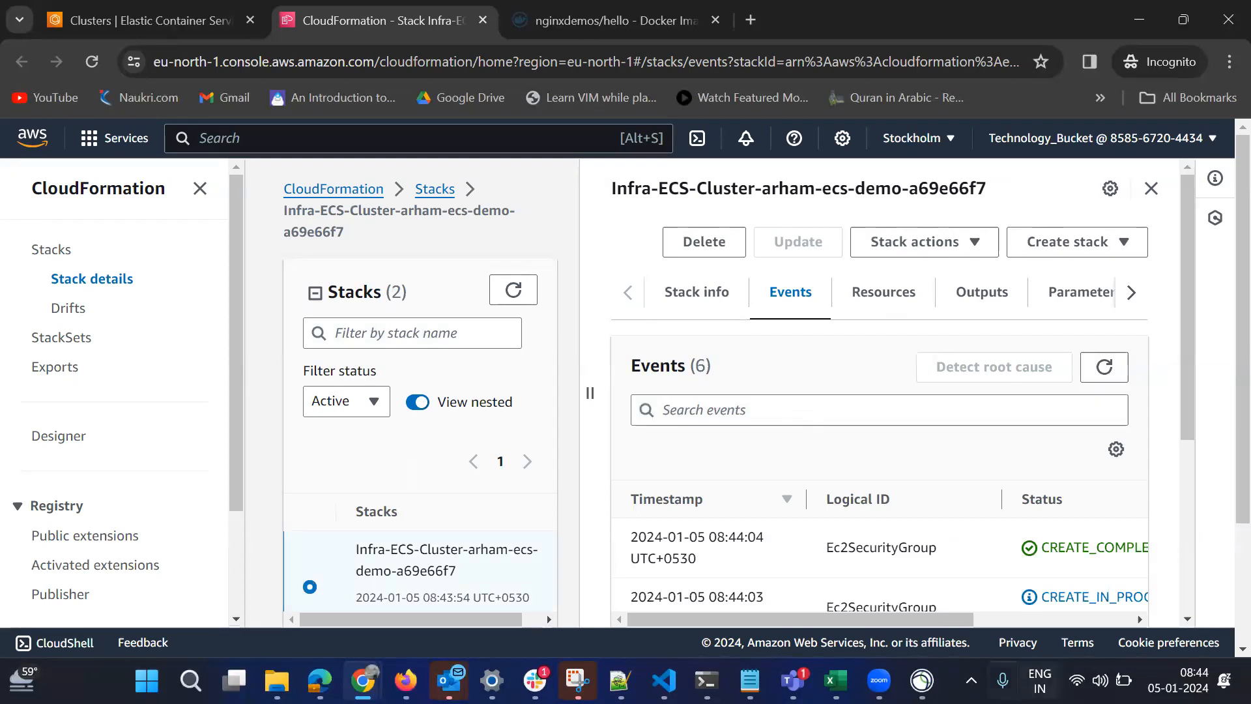
click(1005, 678)
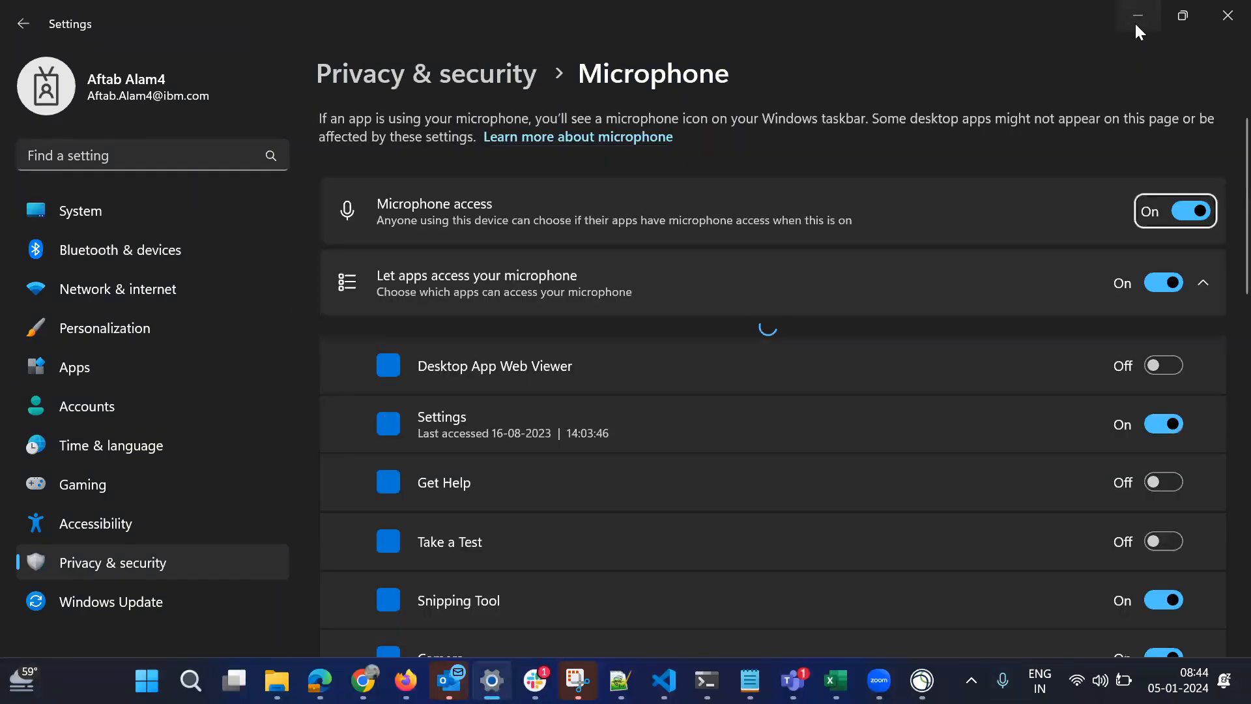
click(1135, 24)
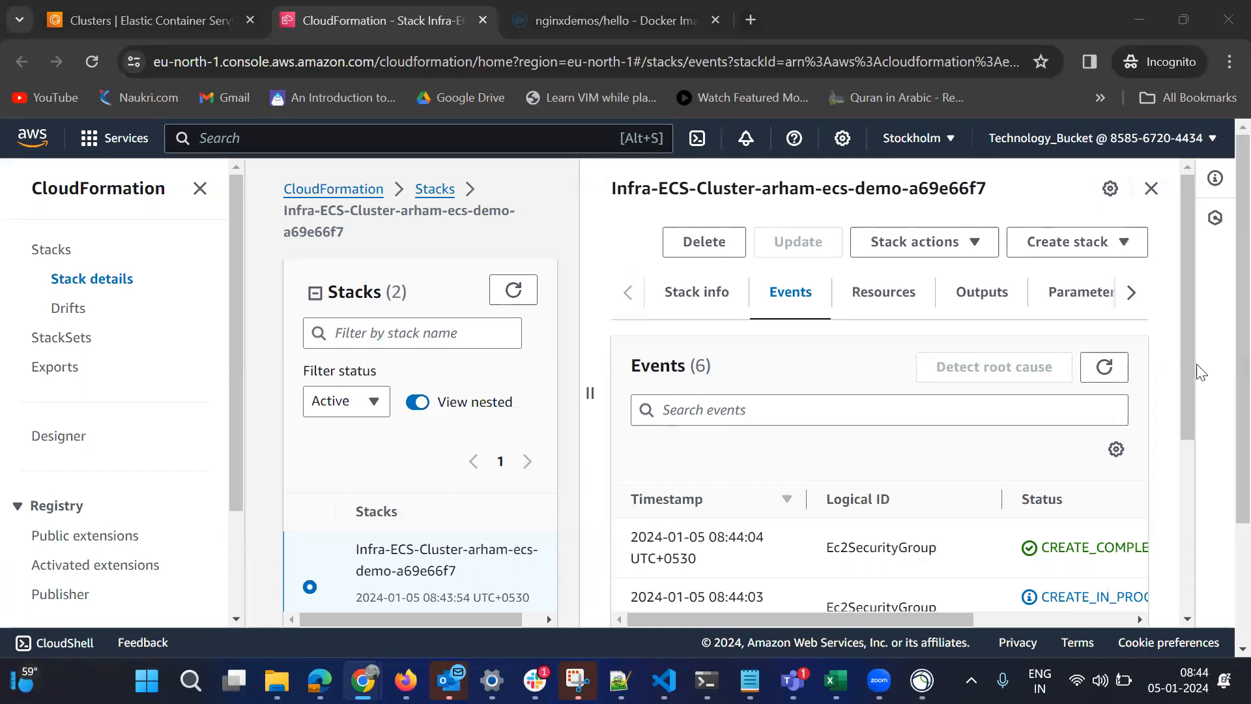
Make more room for the stack details, review the cluster's creation events and refresh the events list.
scroll(1194, 415, down, 2)
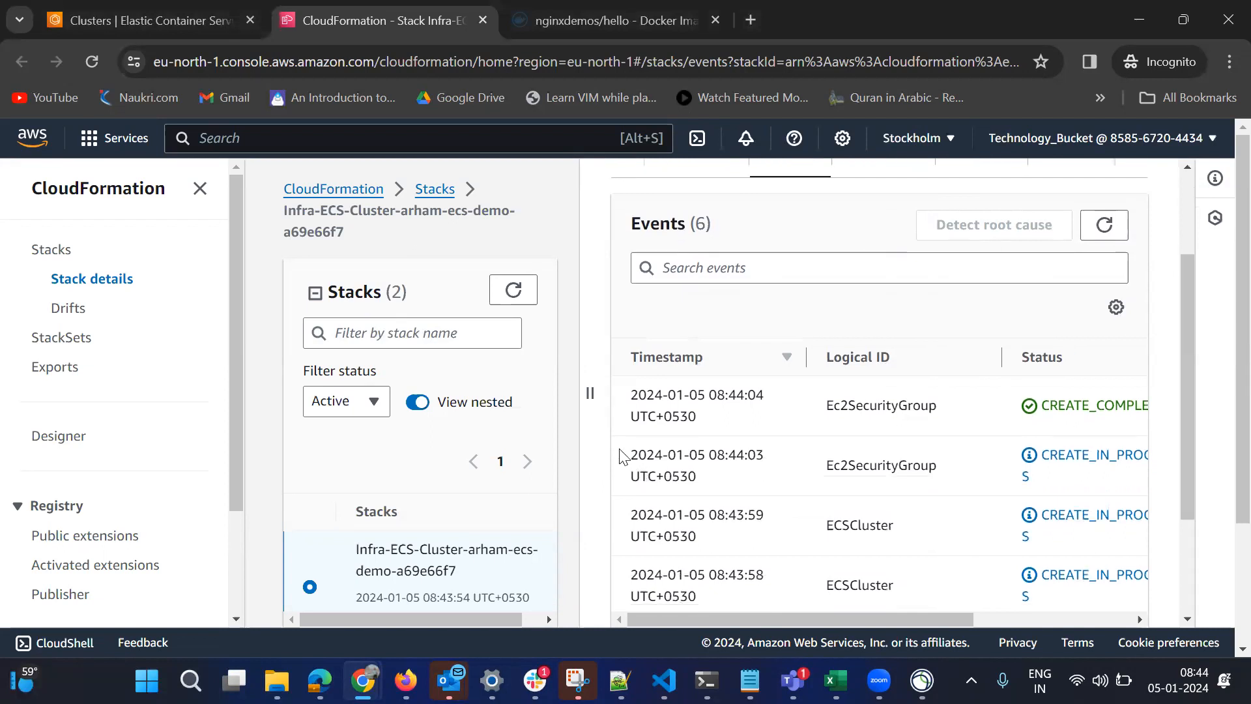
drag(592, 395, 330, 409)
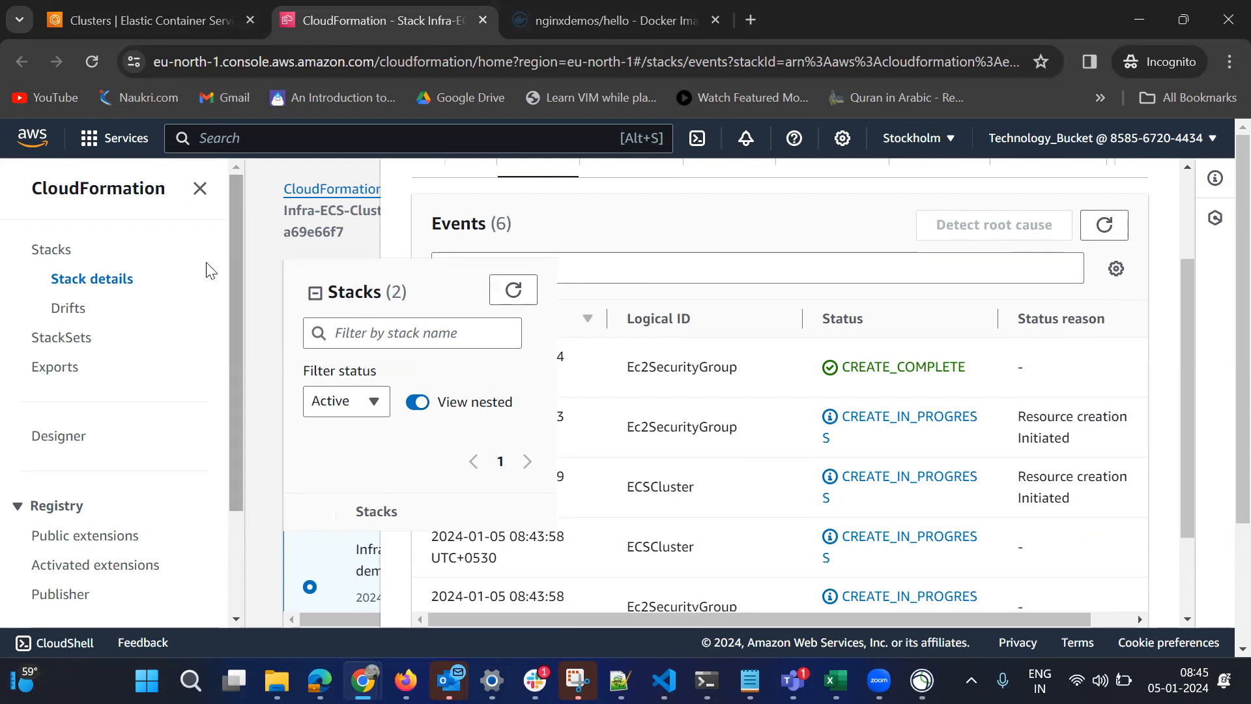
click(200, 188)
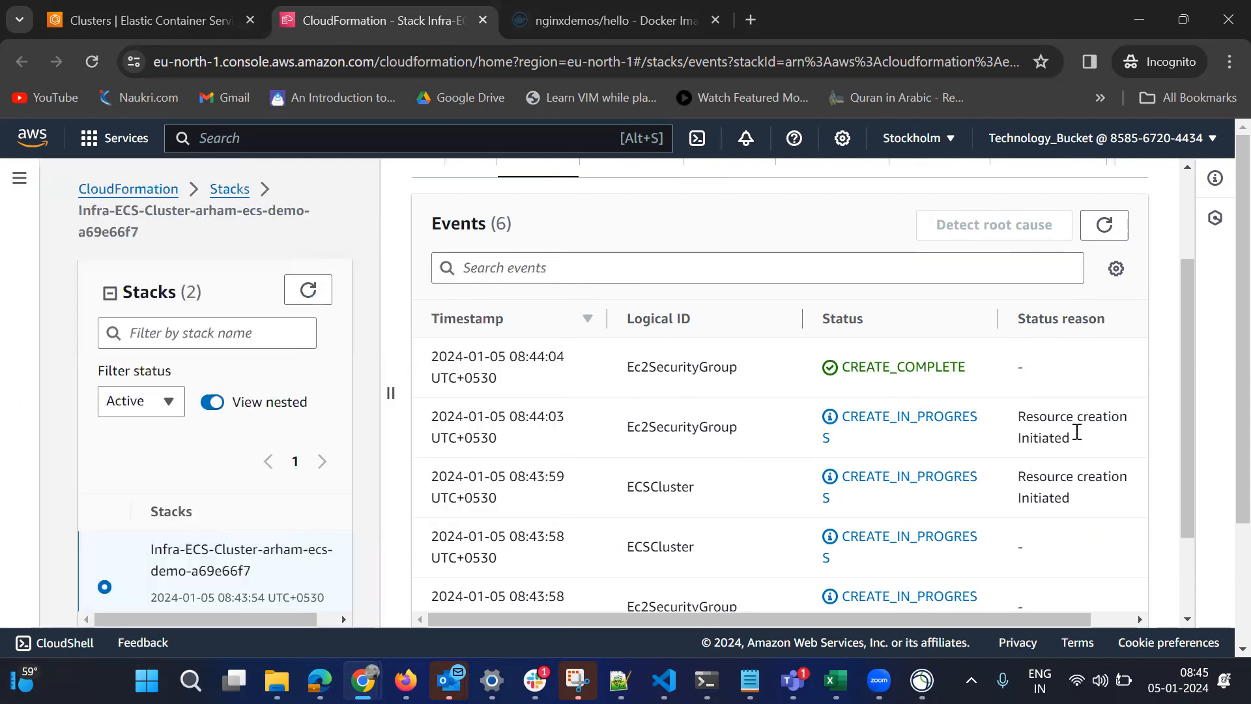
drag(1193, 388, 1203, 522)
drag(1201, 430, 1184, 536)
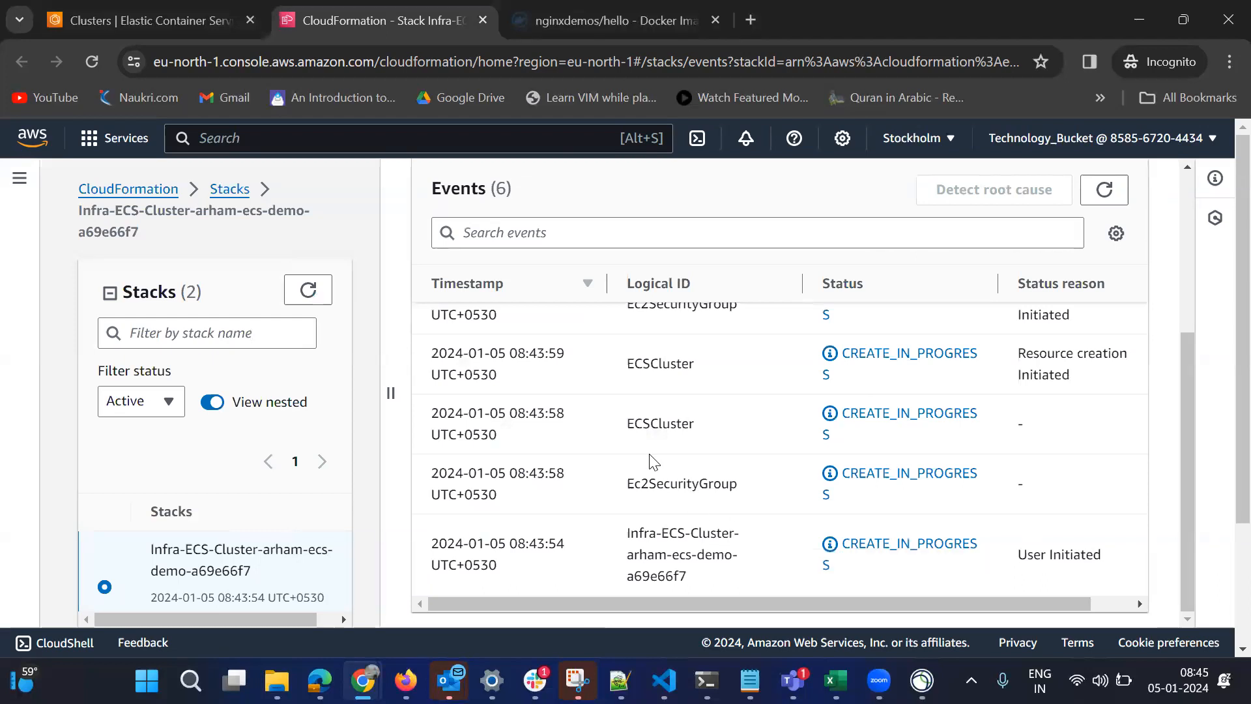
click(1190, 210)
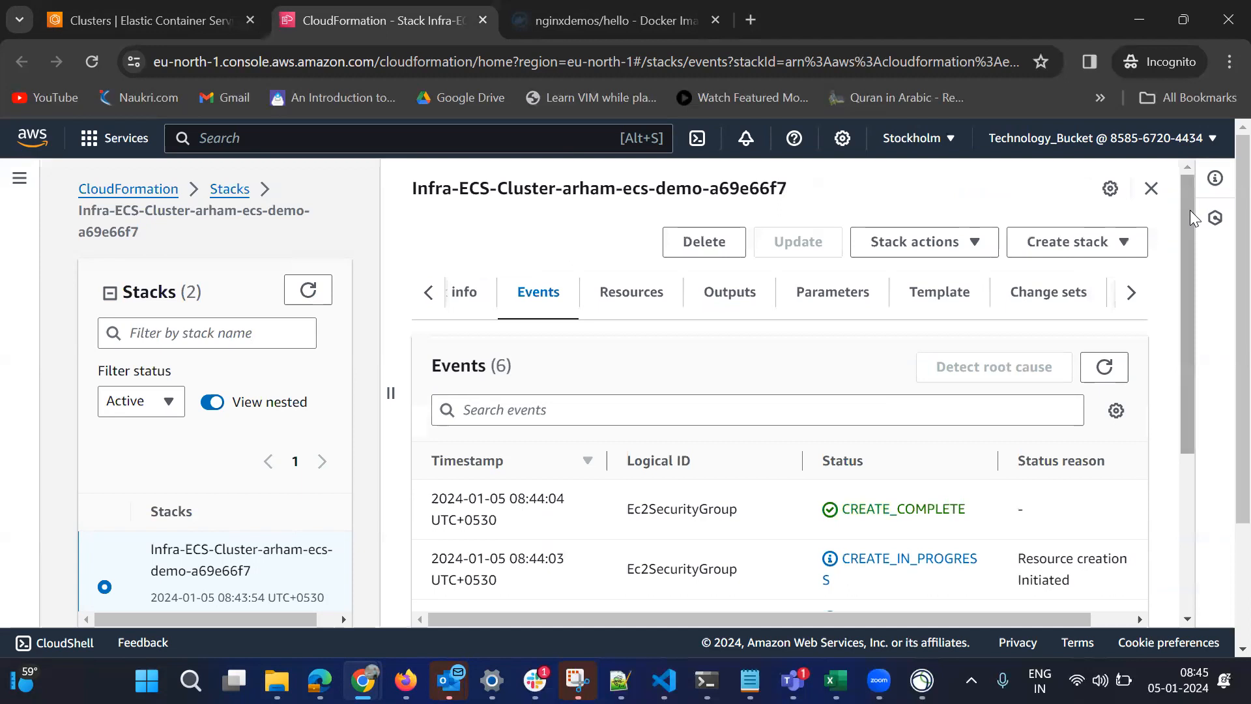
click(1106, 367)
click(1108, 369)
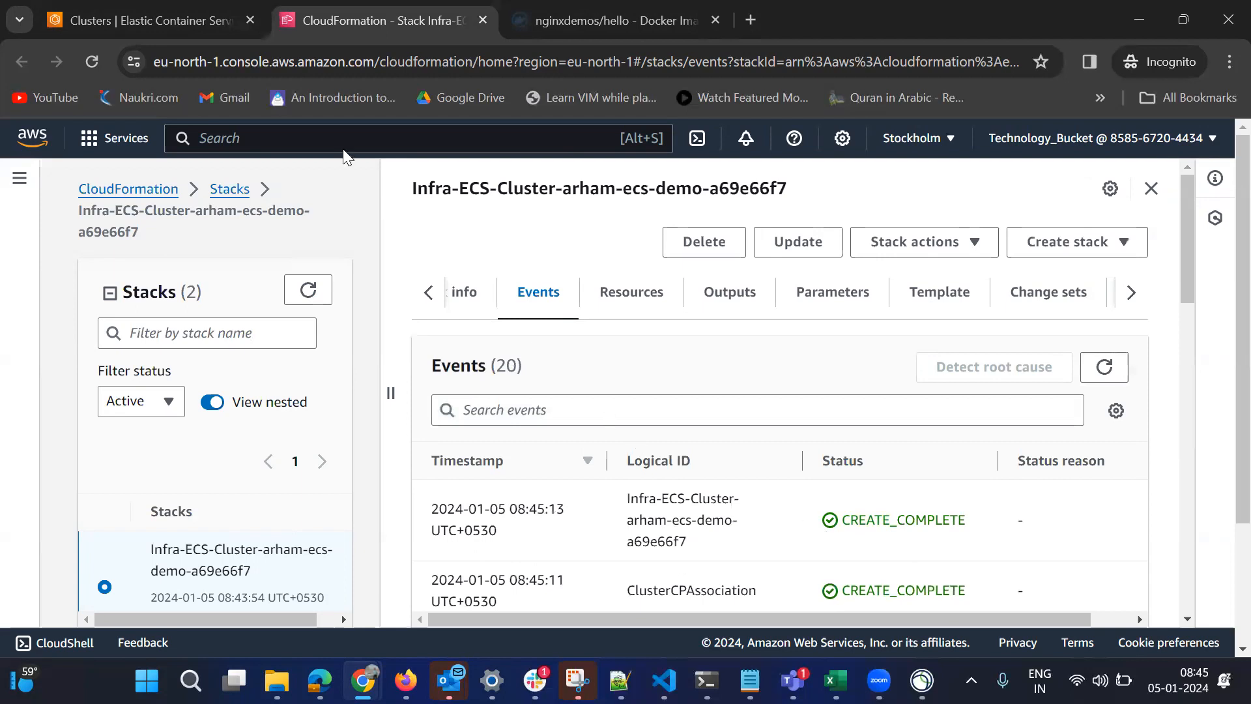
Return to the Amazon ECS cluster list, open the newly created cluster, and view its services and tasks.
click(200, 4)
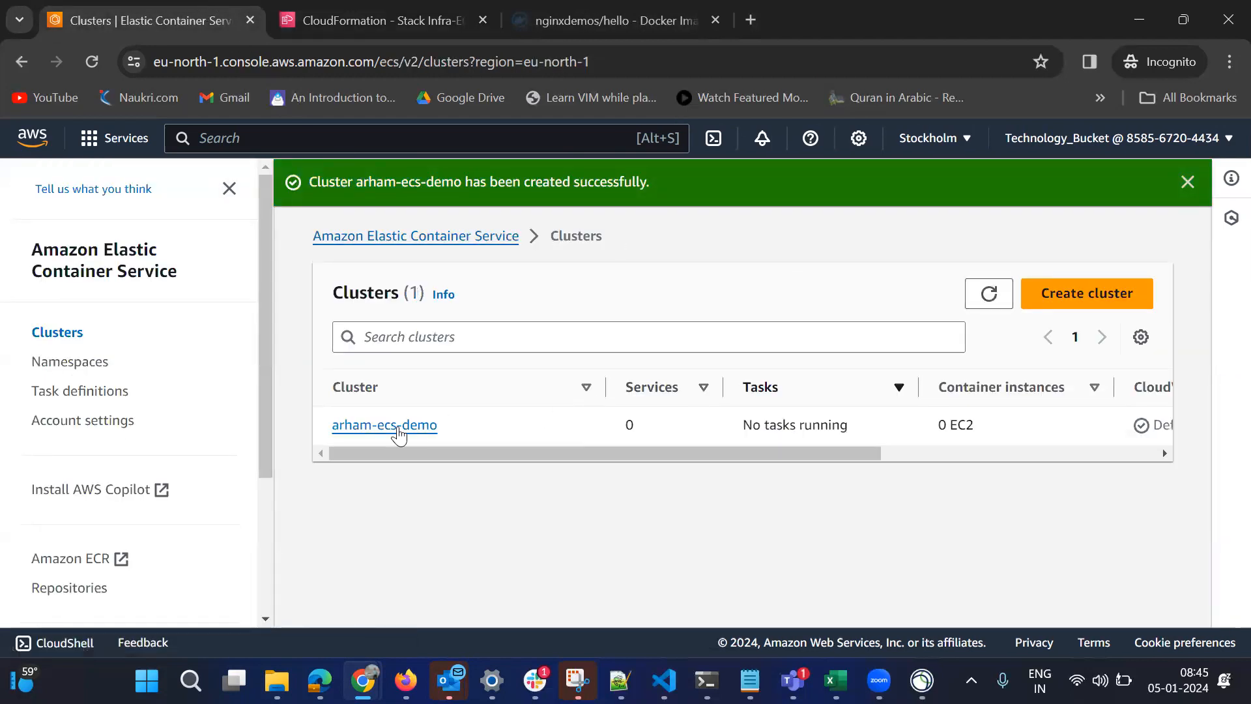
click(390, 429)
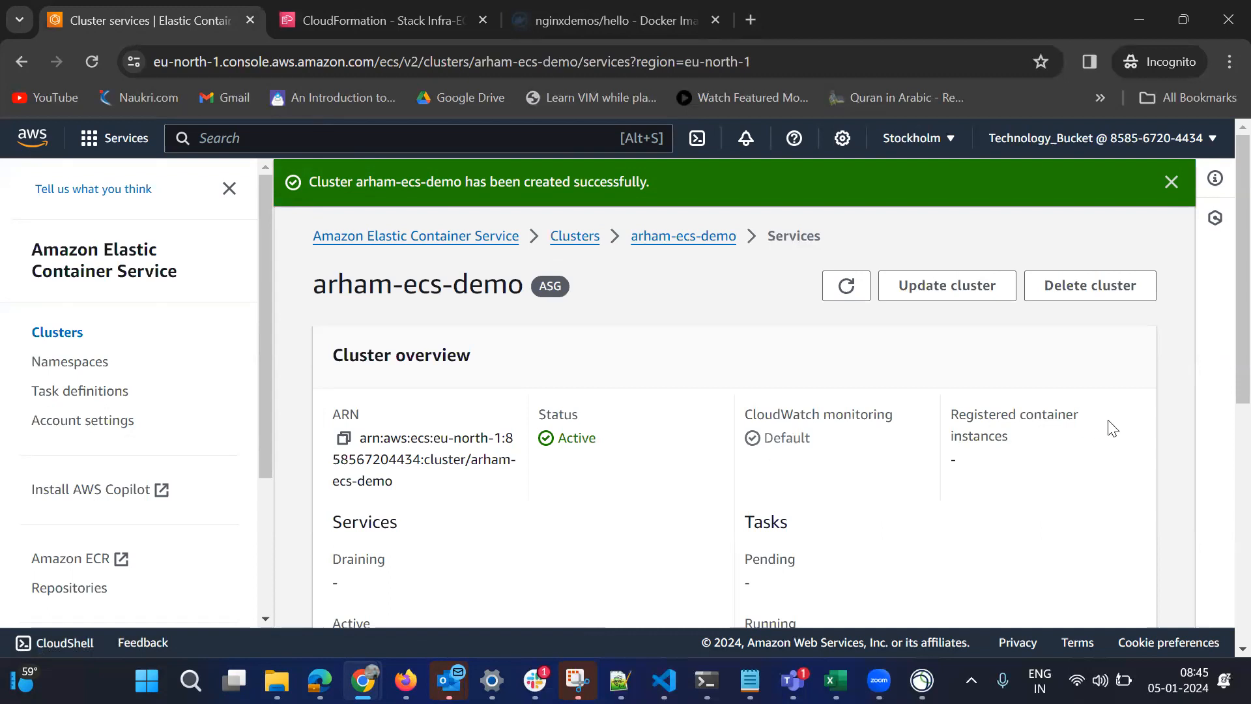
drag(1224, 294, 1220, 517)
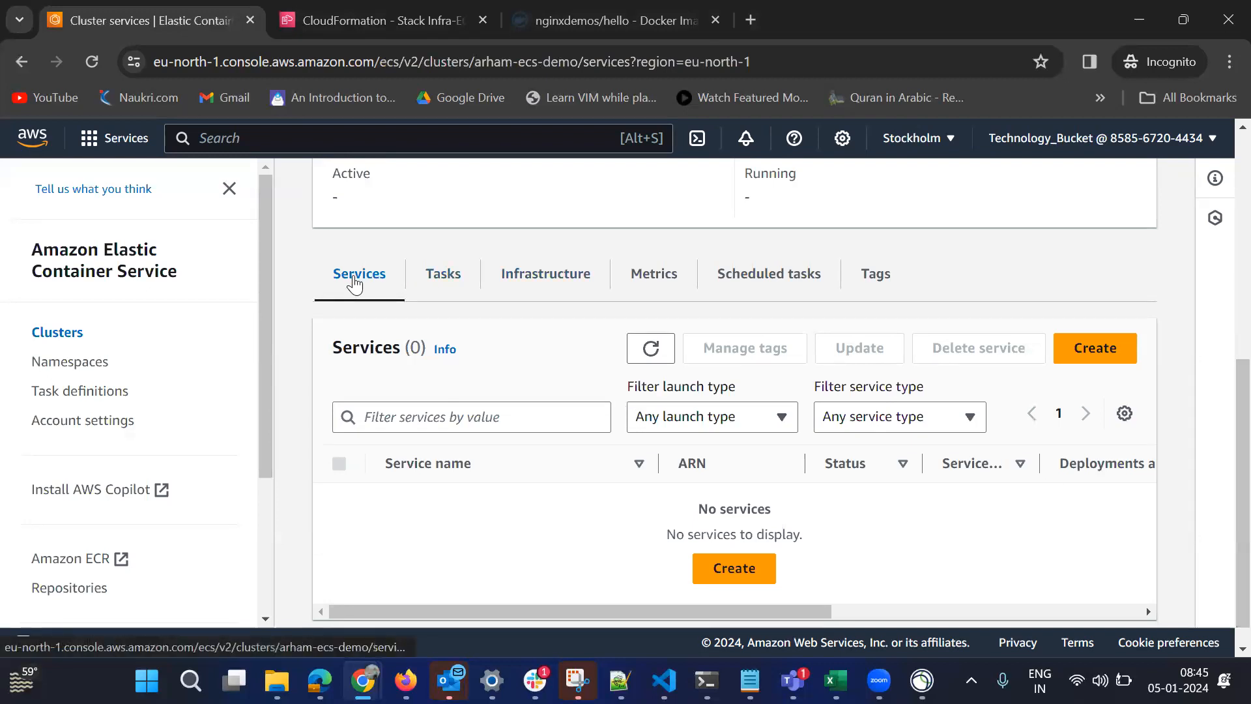
click(451, 286)
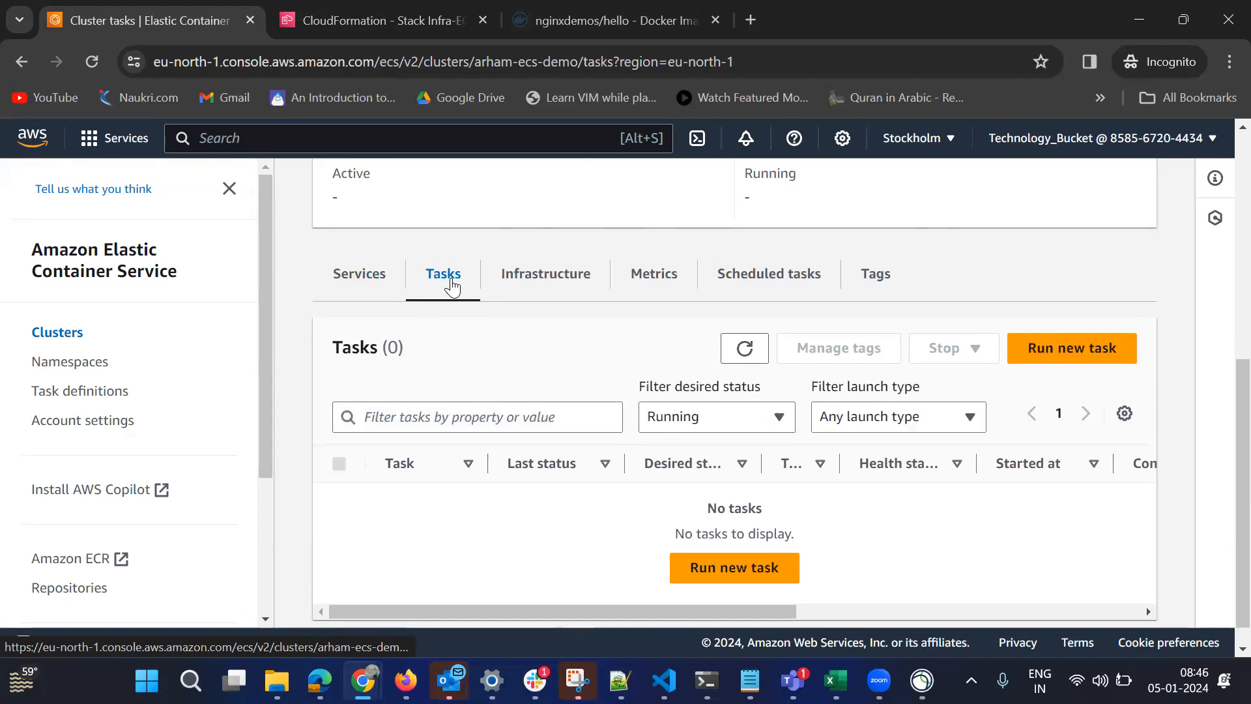
Open the cluster's infrastructure view, widen the Capacity provider and Current size columns, and review the capacity providers' settings and size limits.
click(545, 278)
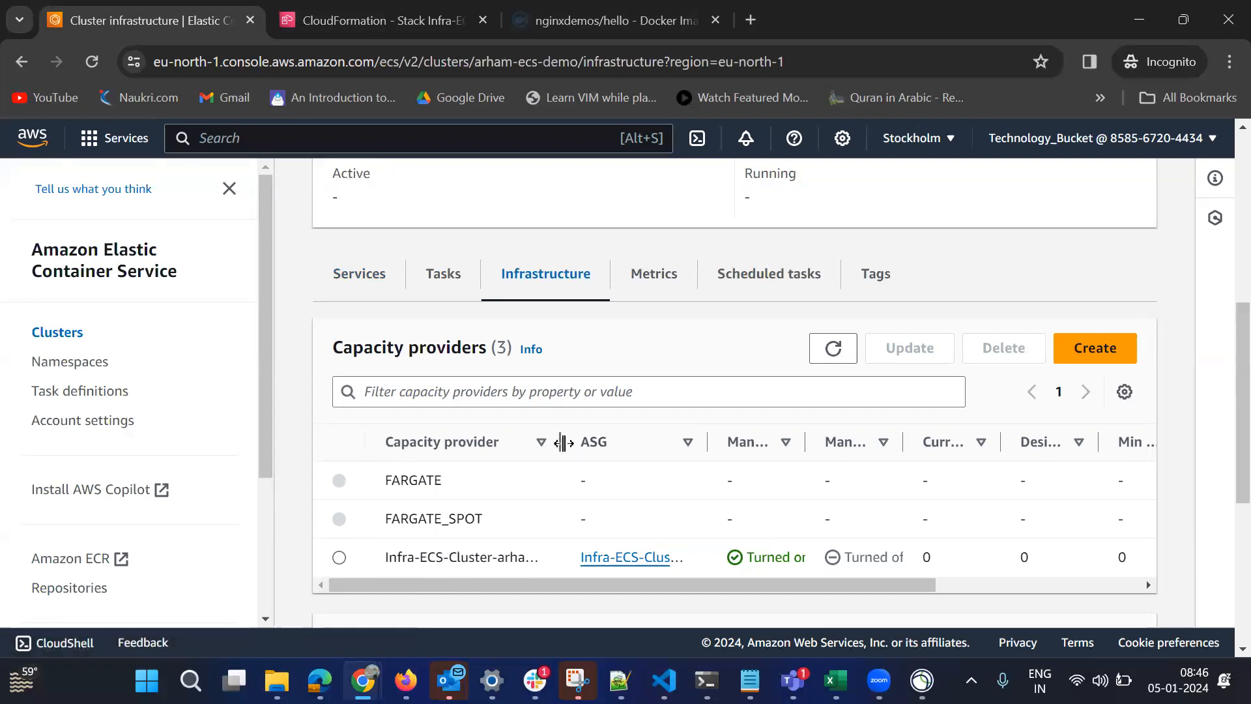
drag(560, 441, 706, 446)
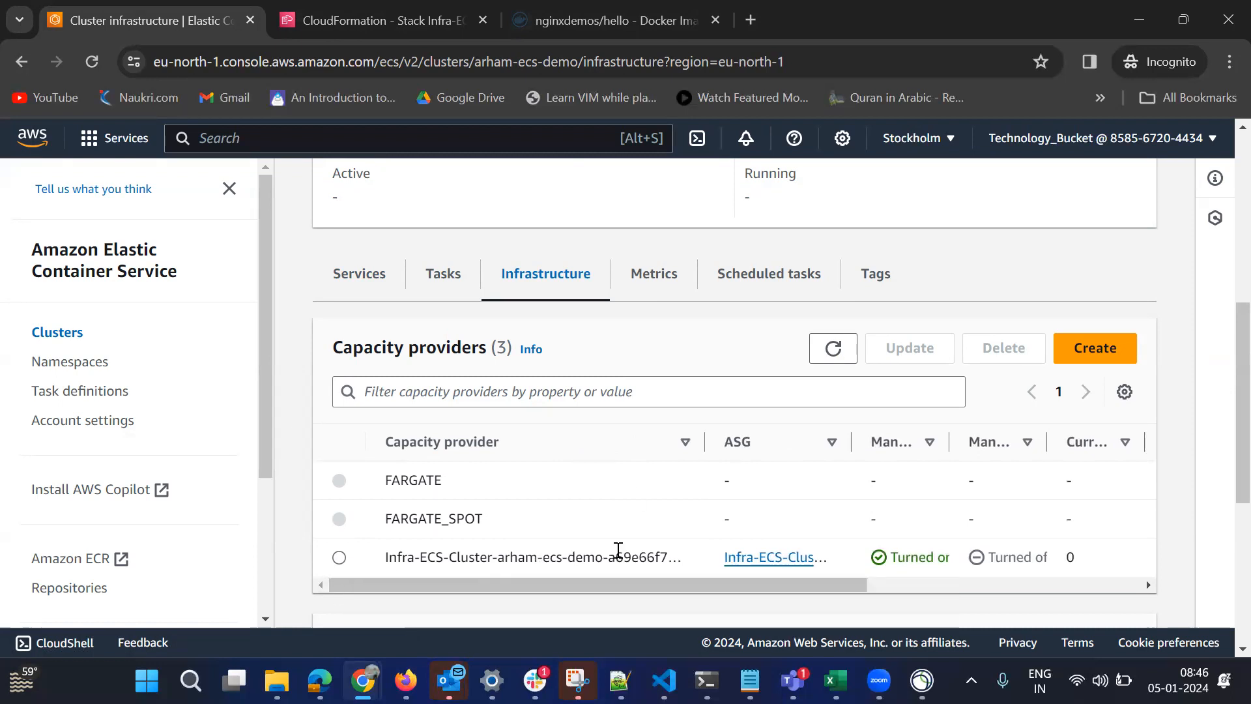
drag(706, 589, 1054, 587)
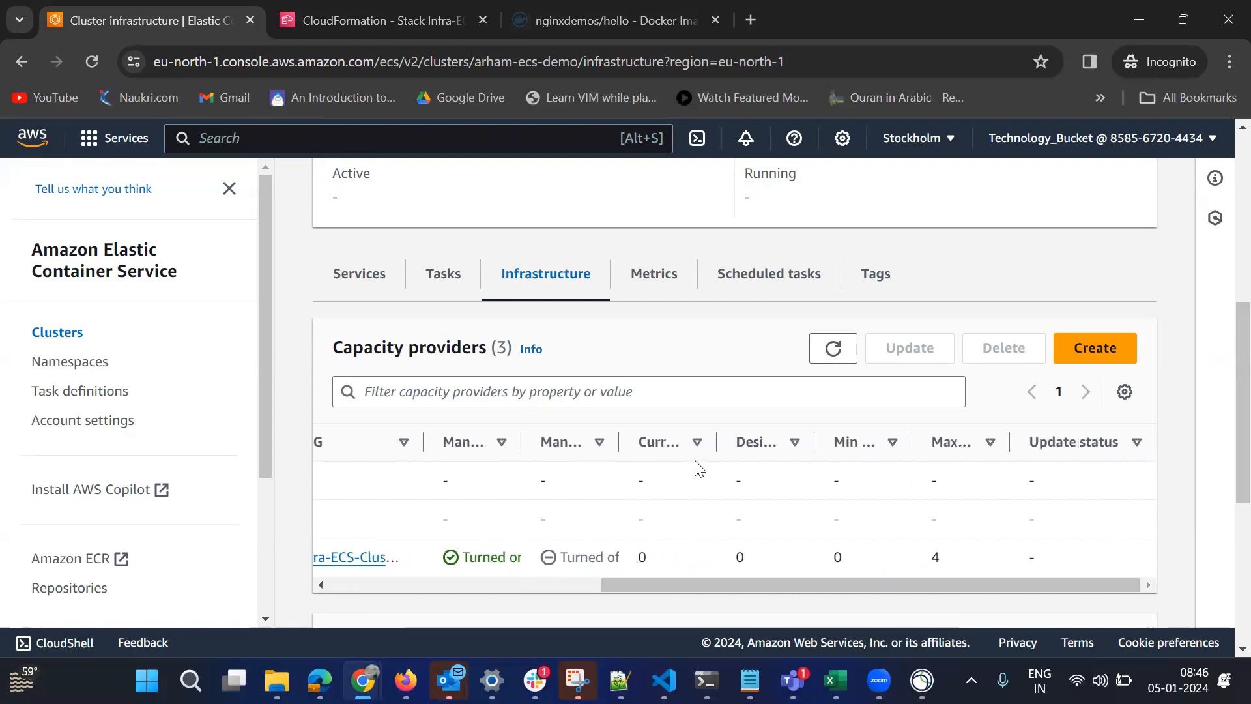
drag(715, 442, 772, 434)
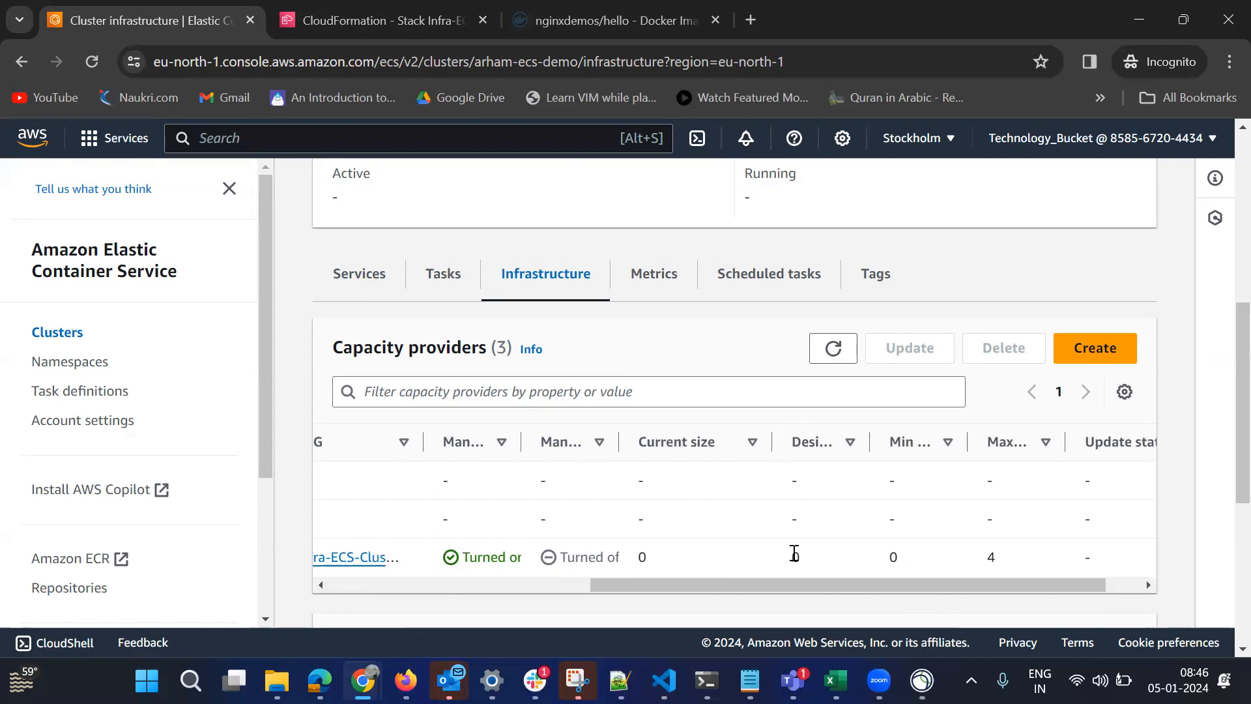
drag(796, 584, 885, 586)
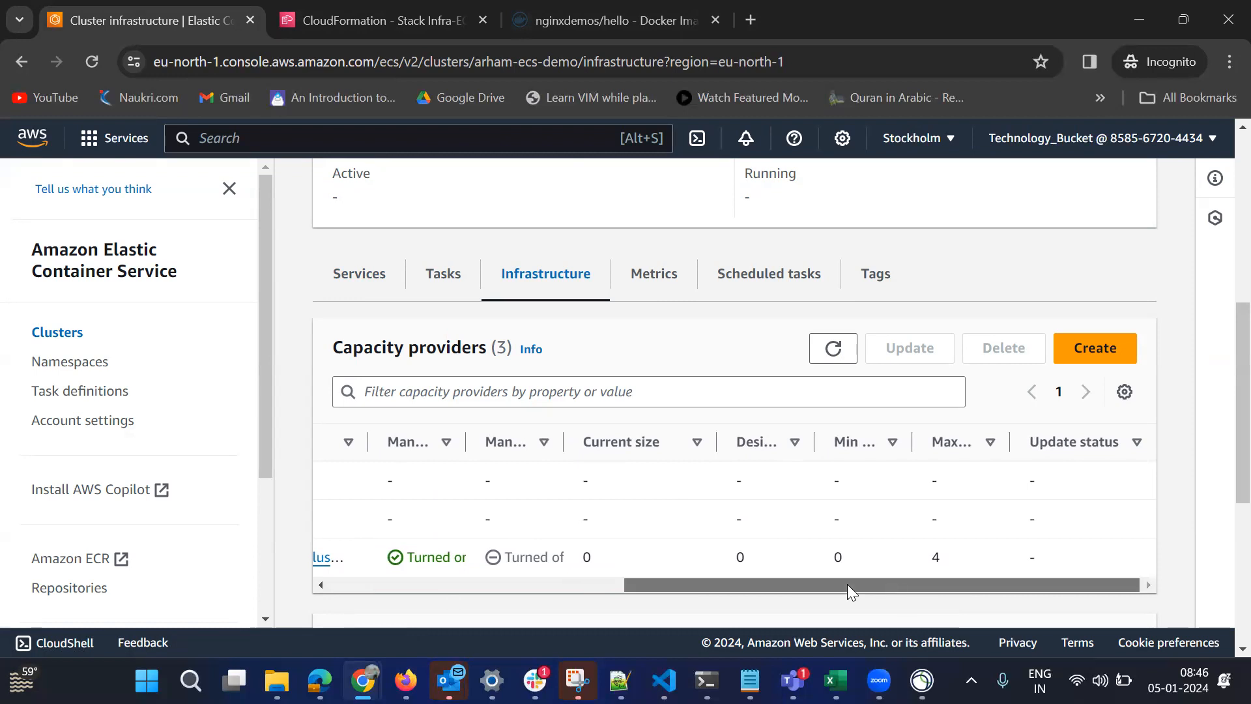
drag(848, 584, 576, 571)
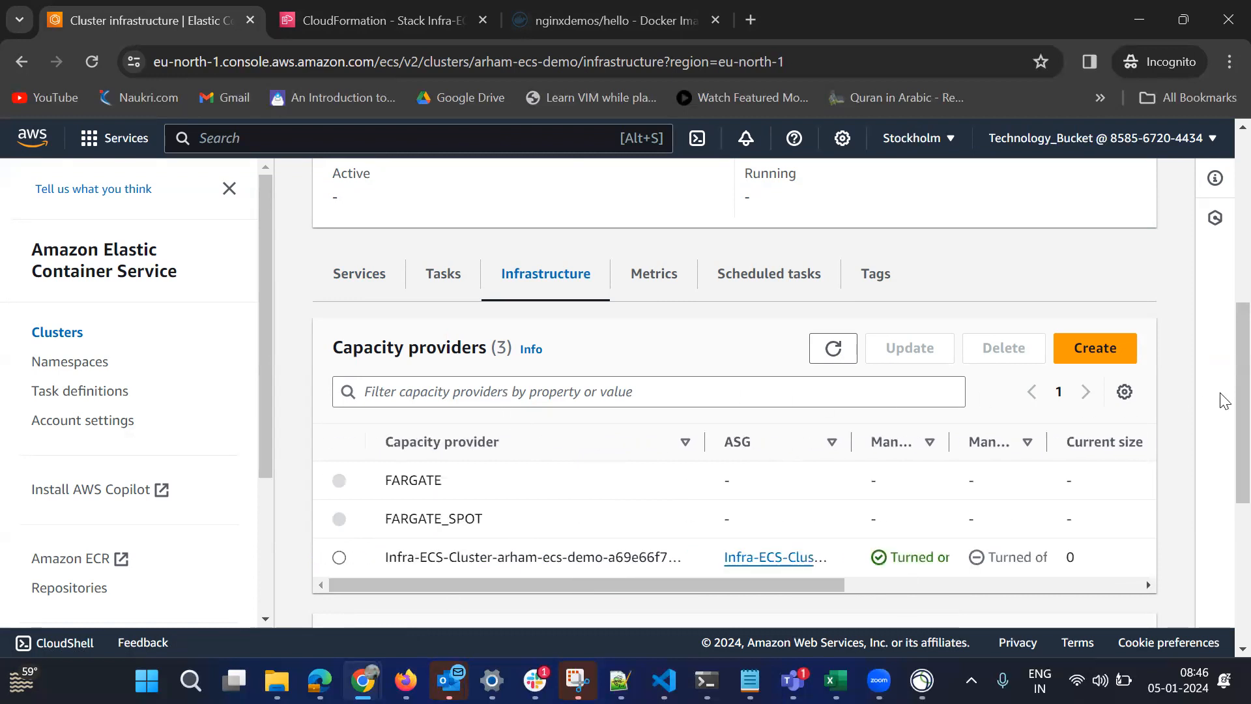
Check the container instances section of the cluster's infrastructure.
drag(1223, 404, 1220, 519)
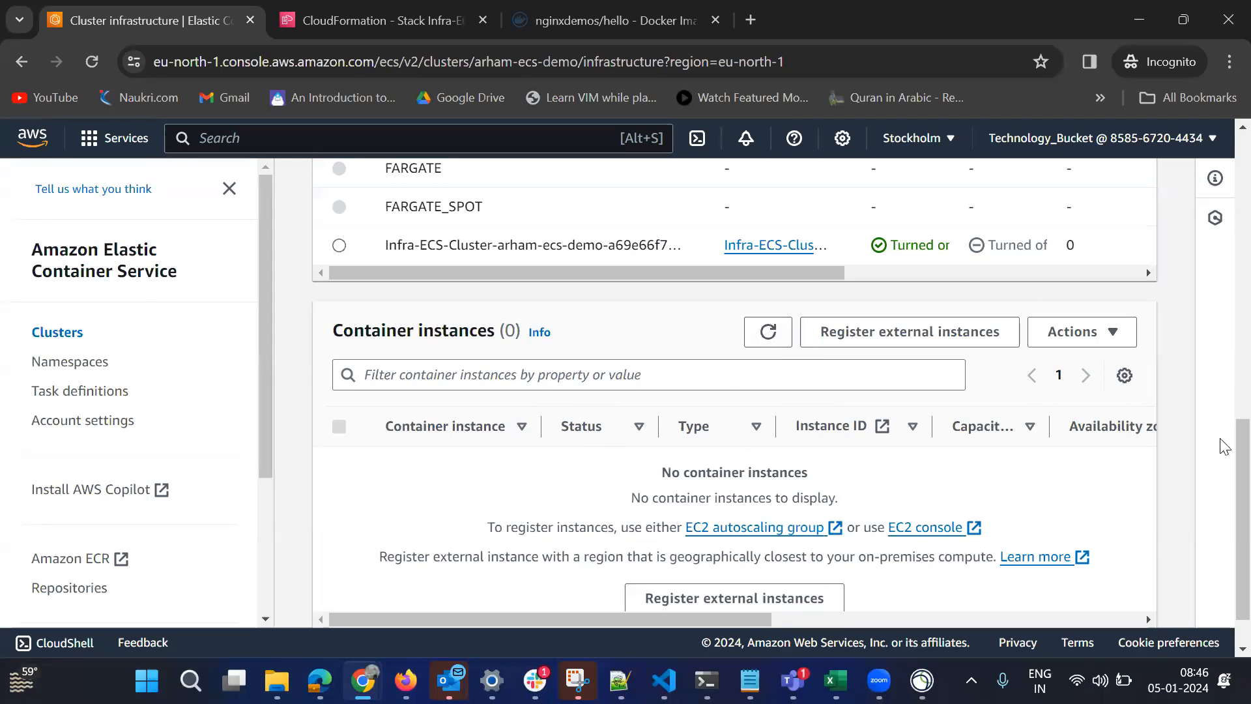
scroll(1222, 508, down, 1)
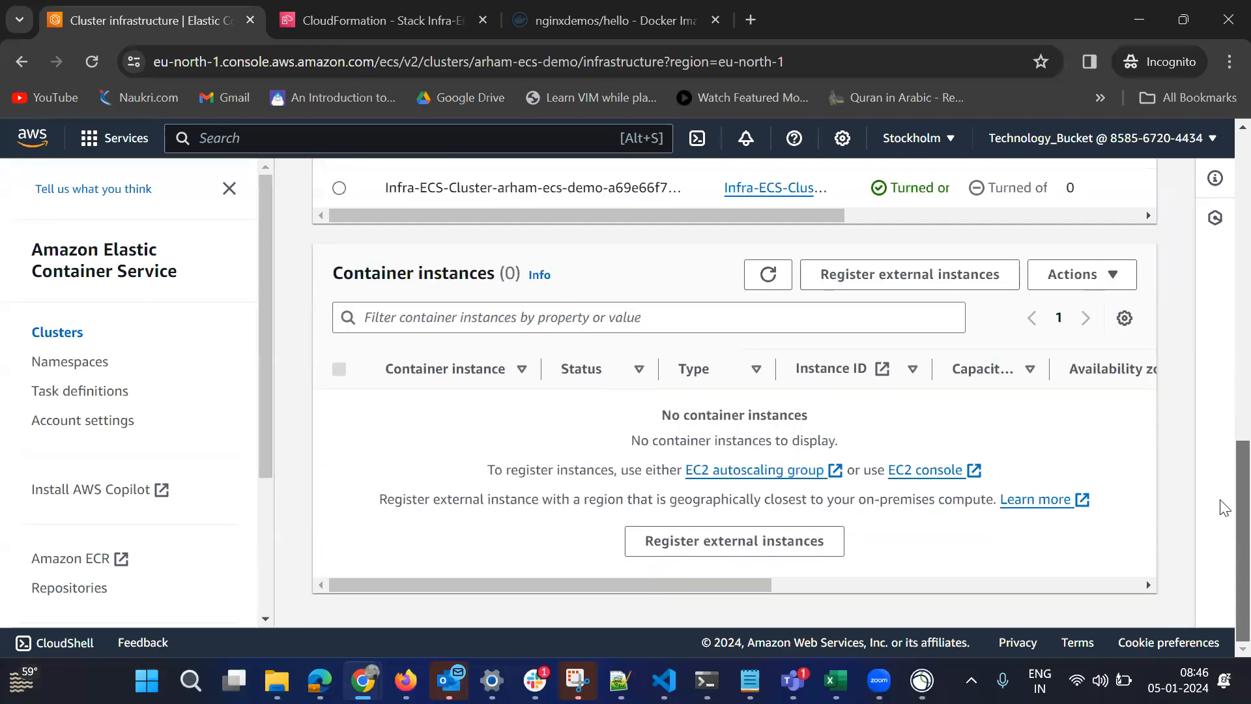
scroll(1224, 456, up, 3)
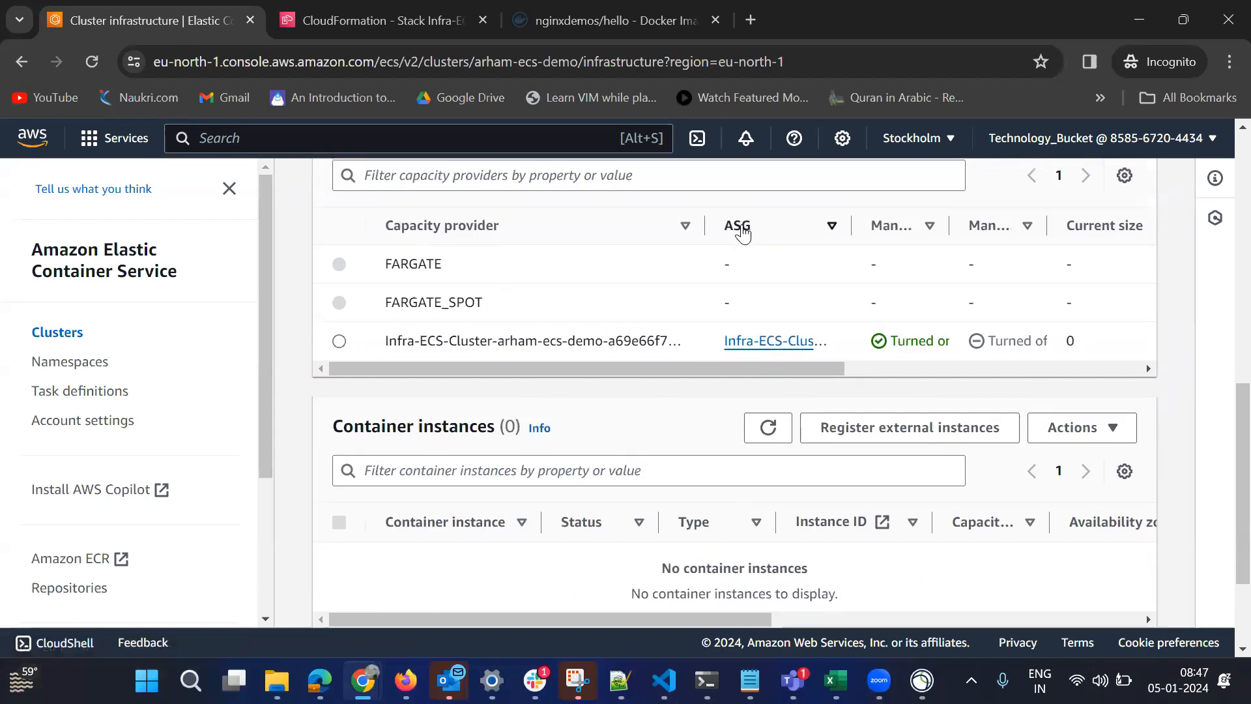
Open the EC2 capacity provider's Auto Scaling group and review its activity, automatic scaling, instance management and monitoring information.
click(761, 344)
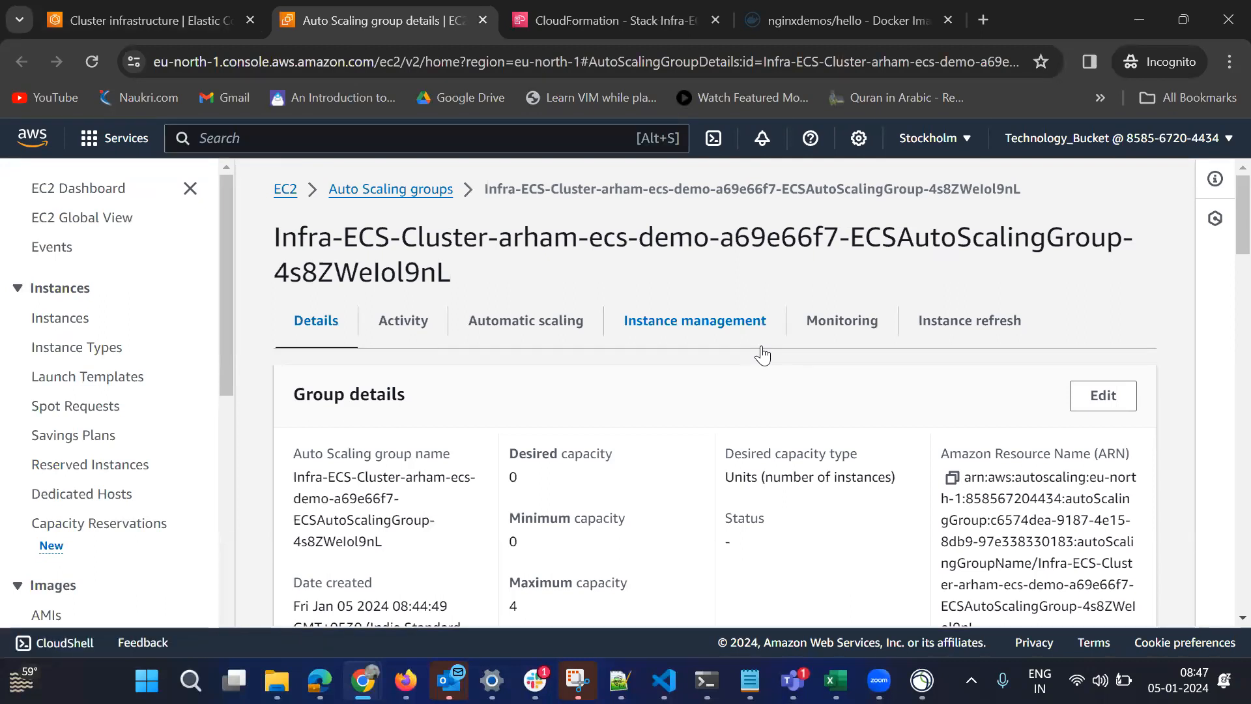
click(415, 332)
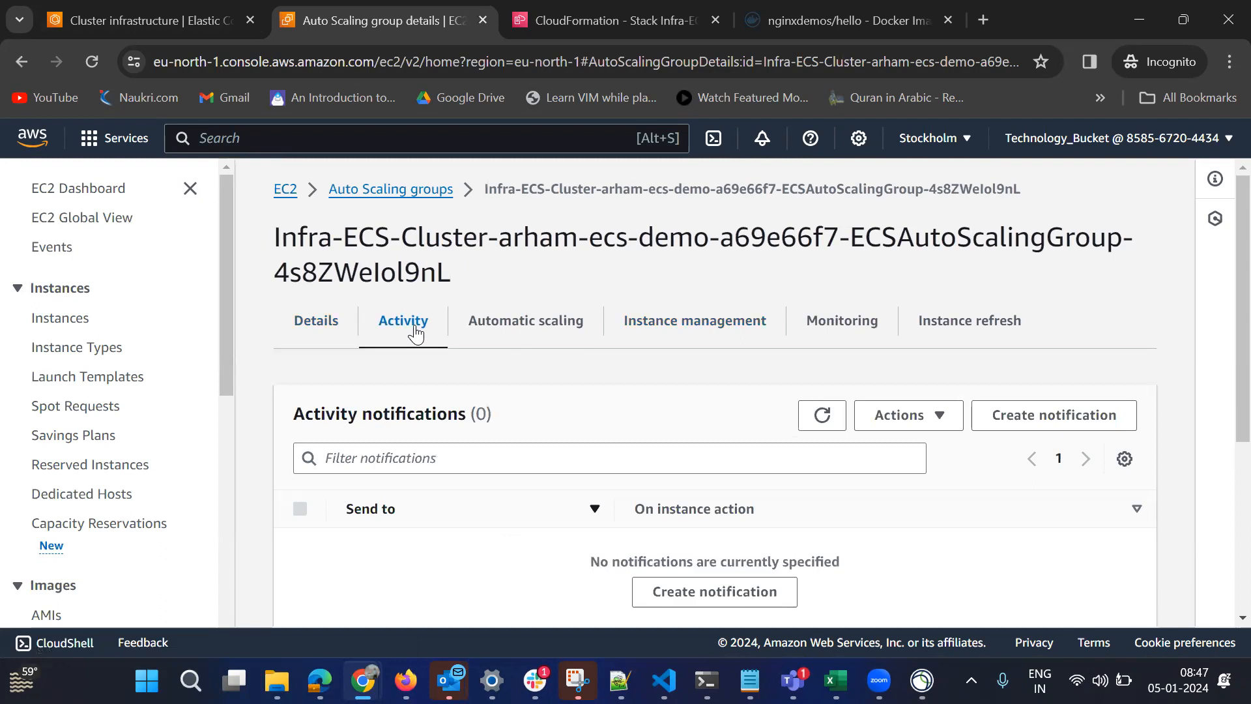
click(539, 332)
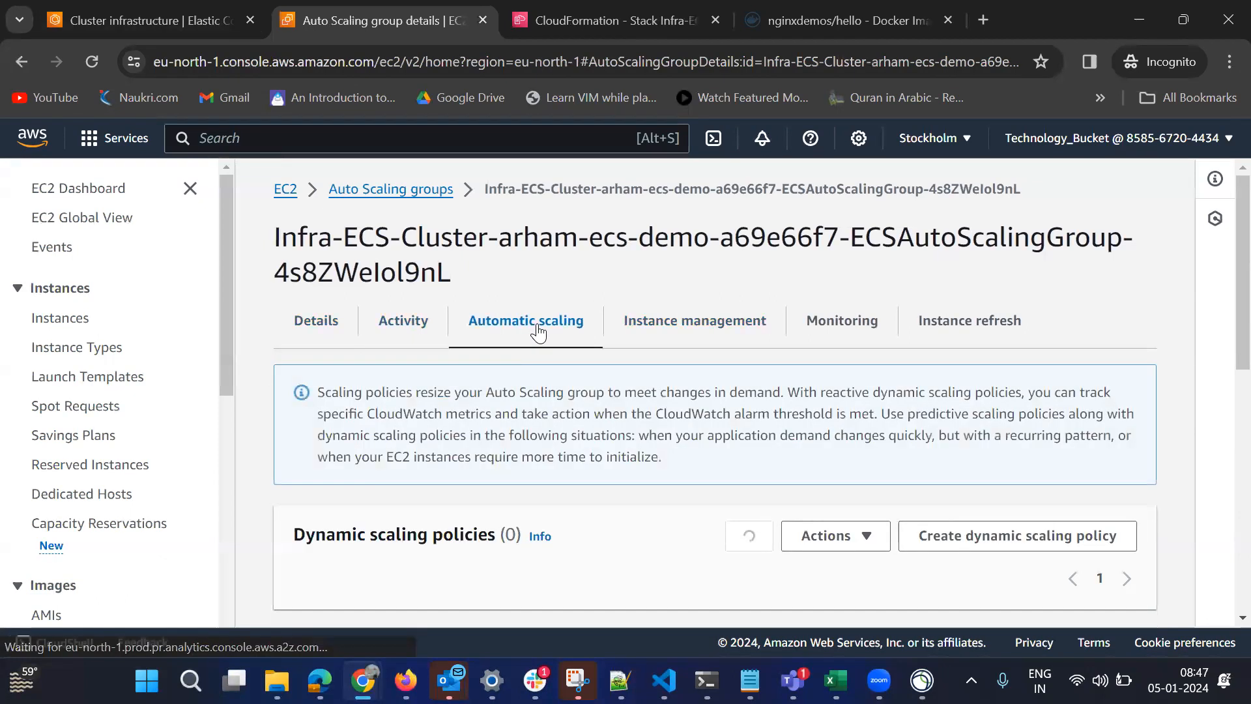
click(658, 328)
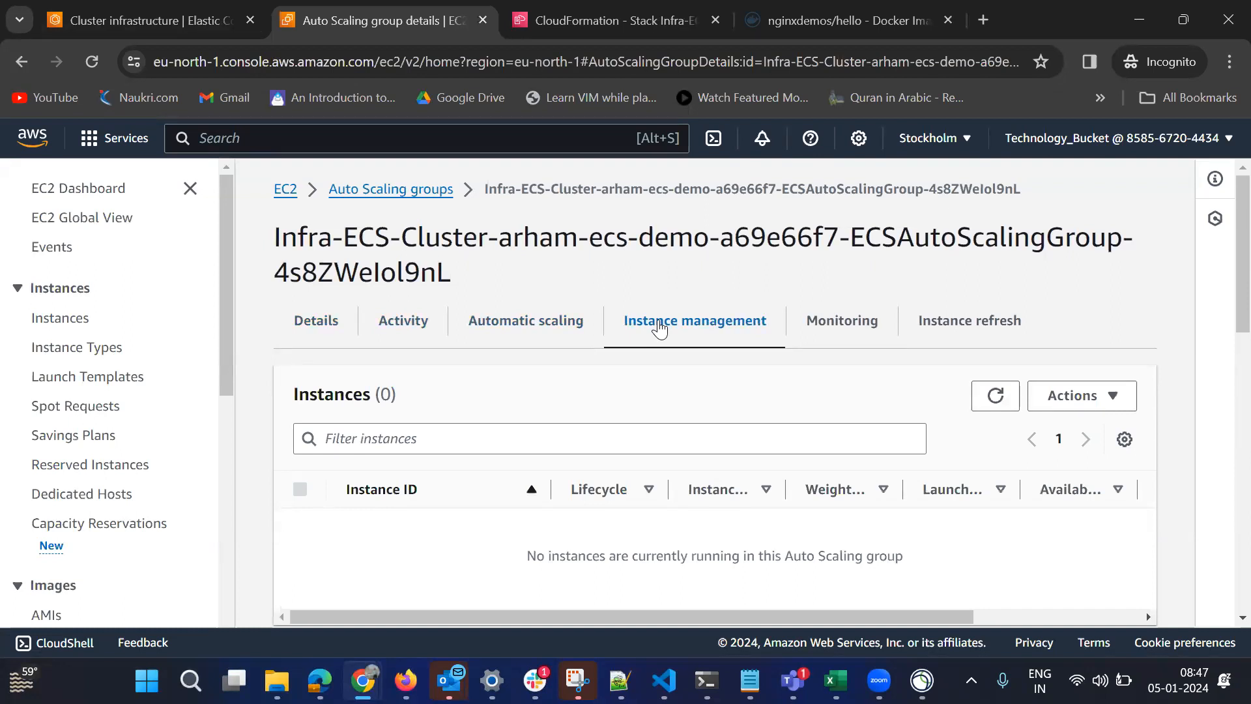
click(819, 339)
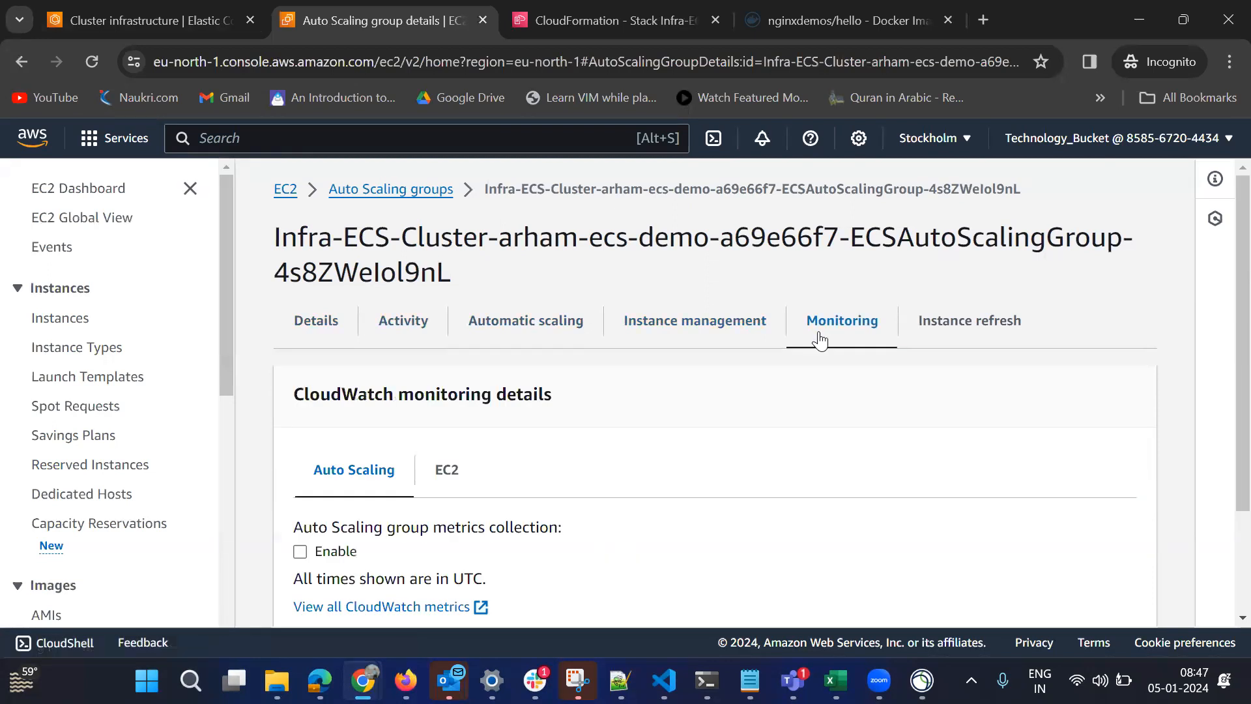
scroll(819, 331, down, 2)
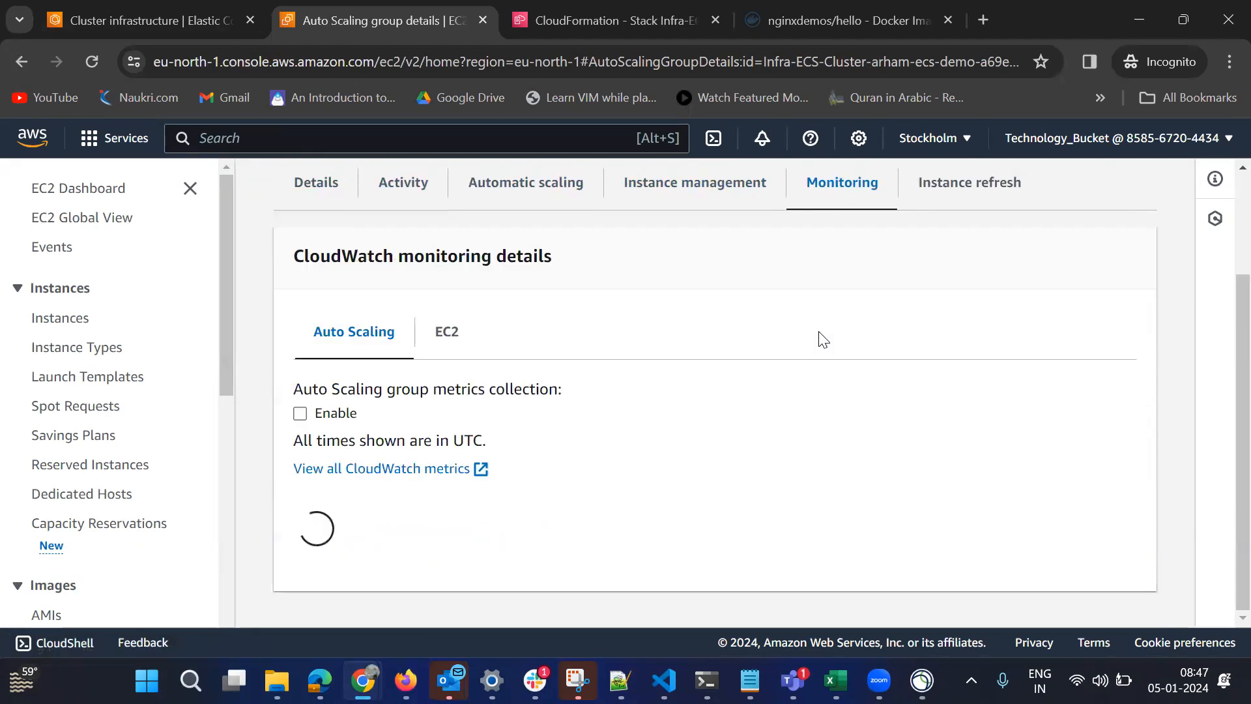
Edit the Auto Scaling group's size from its group details, setting the desired capacity to 1, and apply the update.
click(317, 193)
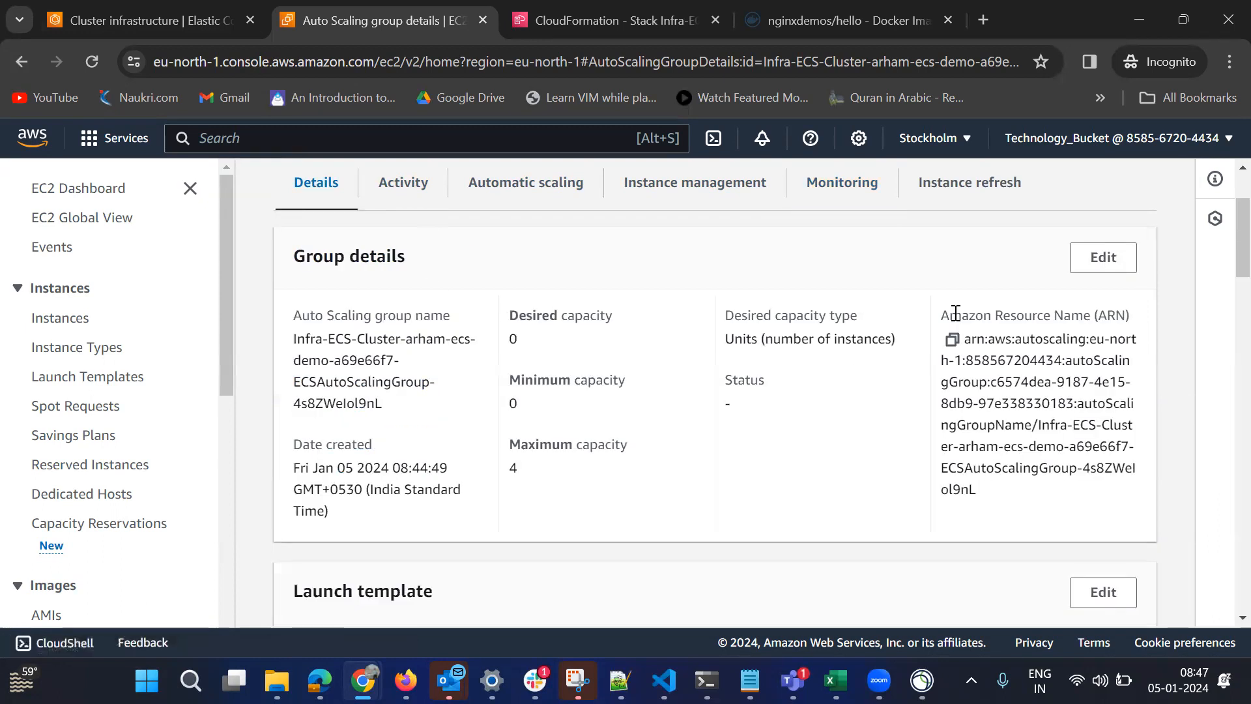
click(1105, 258)
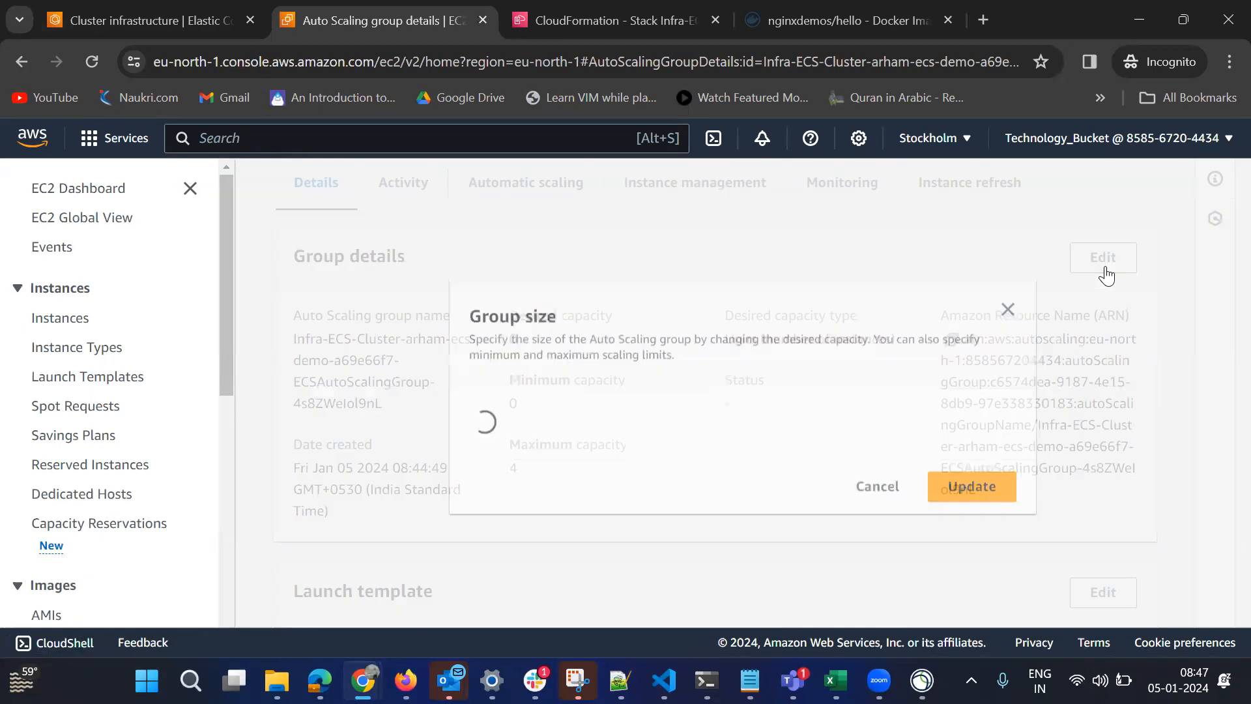
click(149, 21)
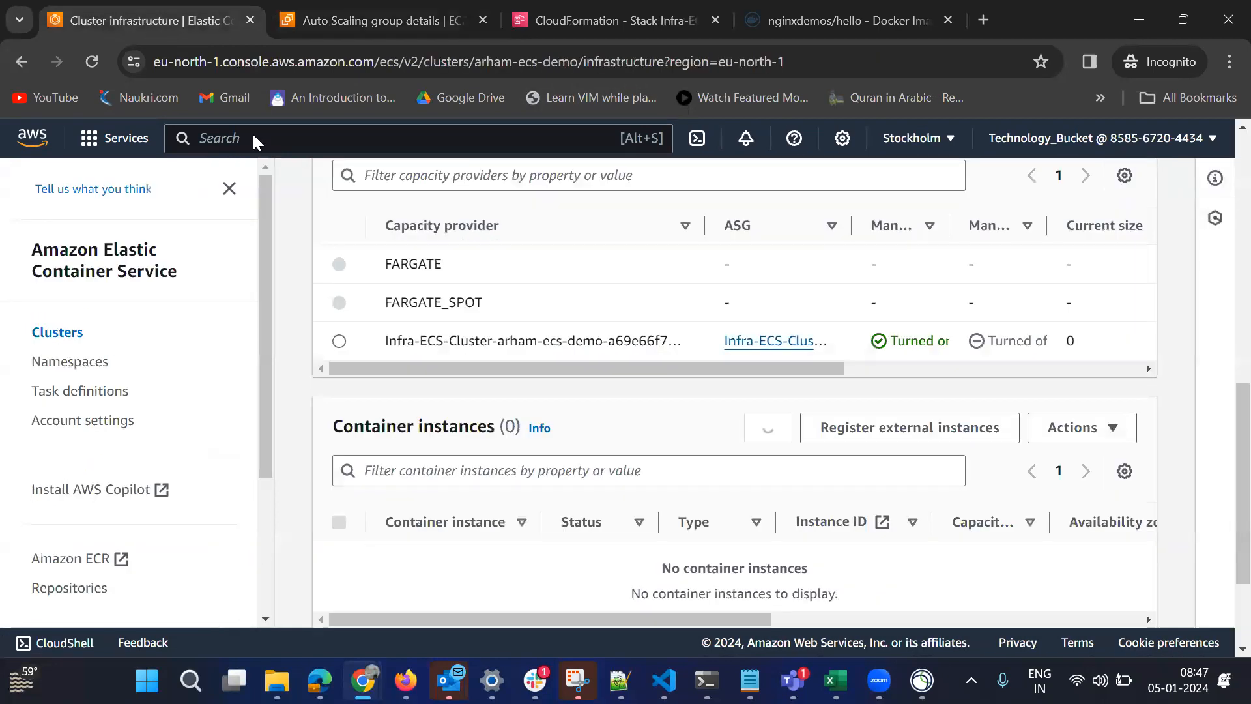
click(356, 17)
click(513, 455)
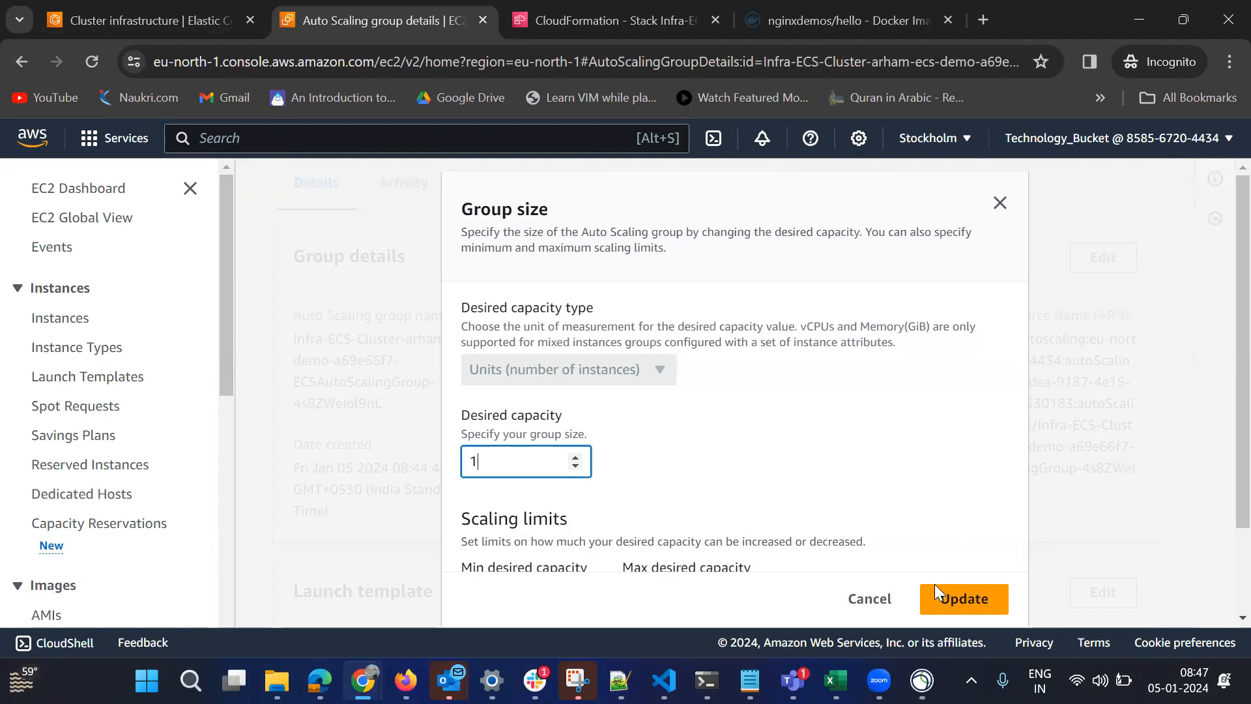
click(964, 598)
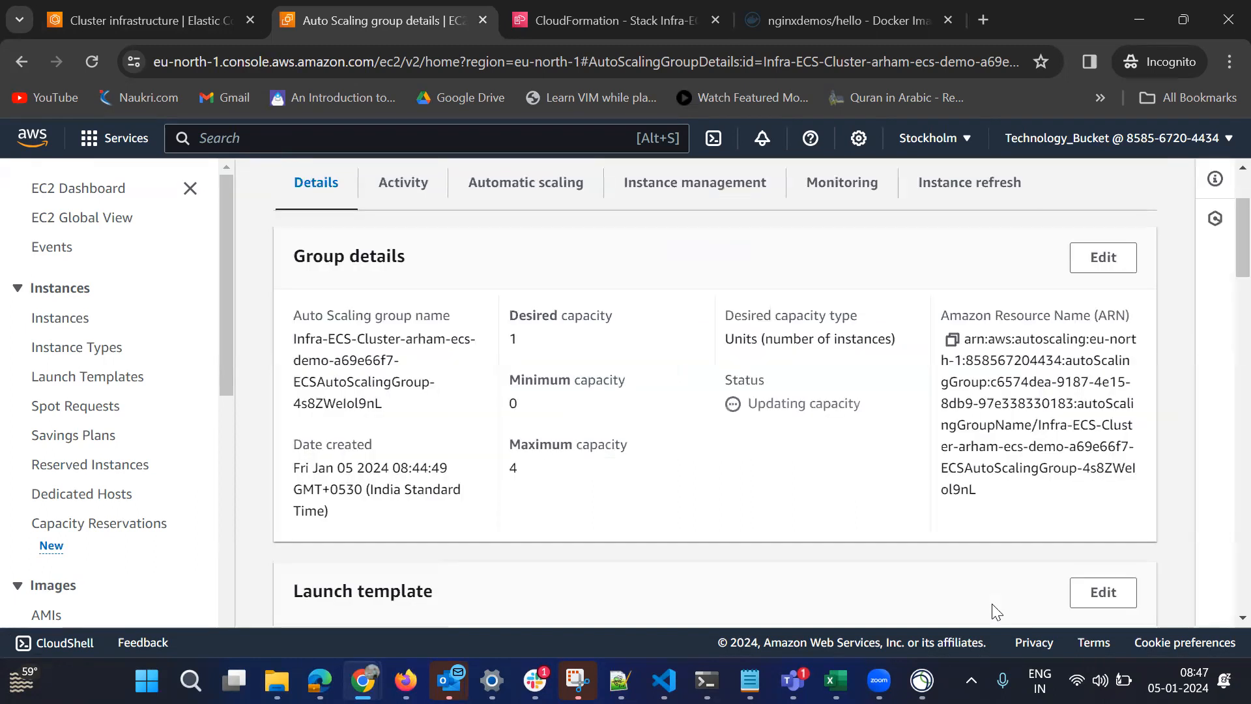
Return to the ECS cluster's infrastructure and refresh the container instances list.
click(191, 27)
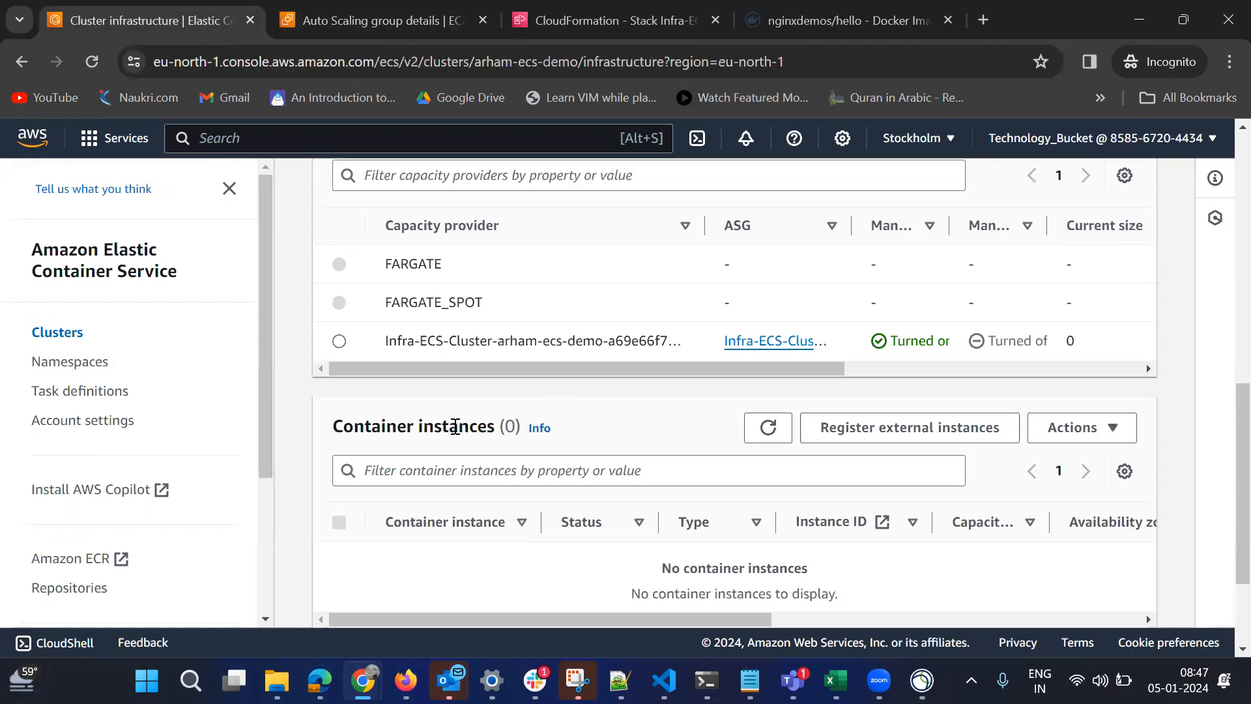
click(779, 442)
click(769, 427)
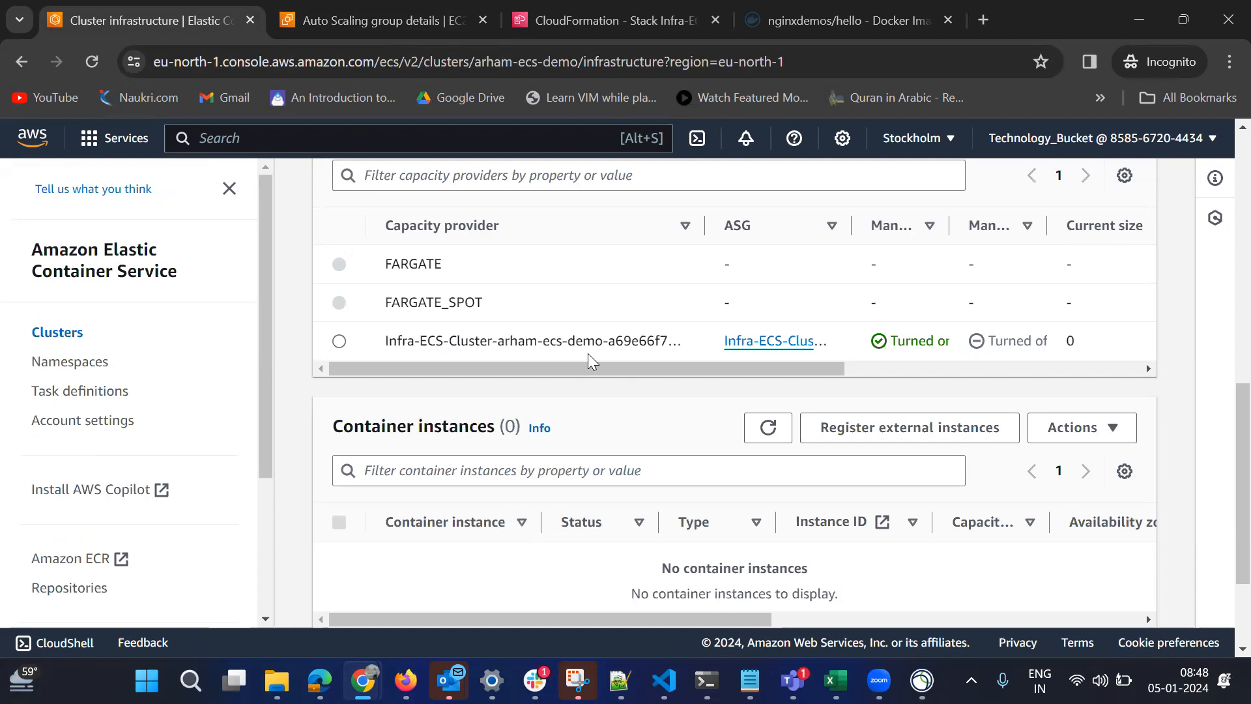
Compare the Auto Scaling group's capacity details and status with the ECS cluster's infrastructure.
click(315, 17)
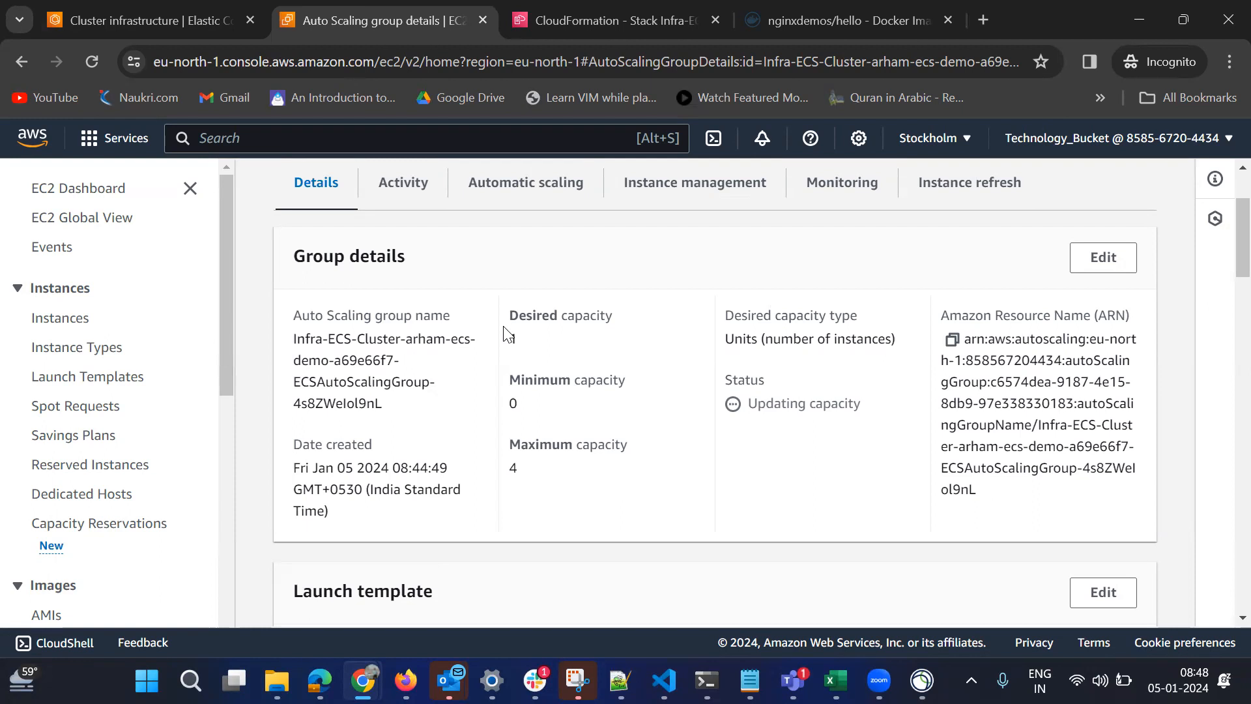
click(135, 23)
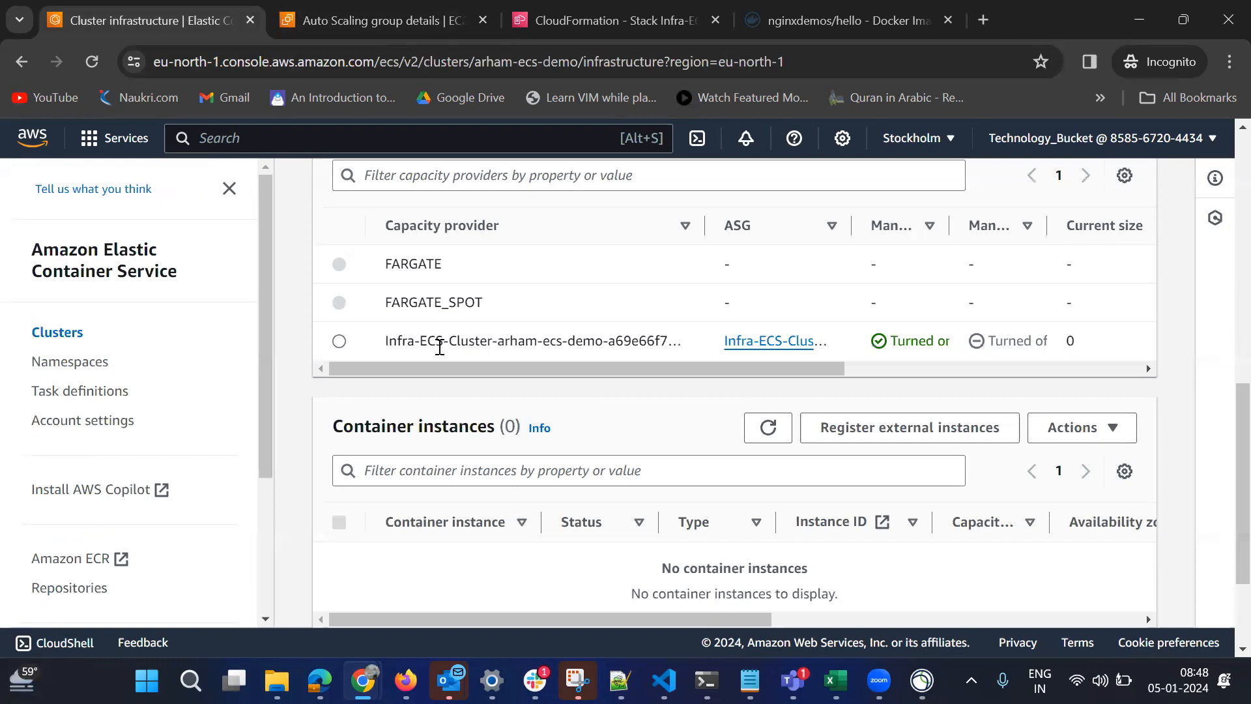
click(345, 8)
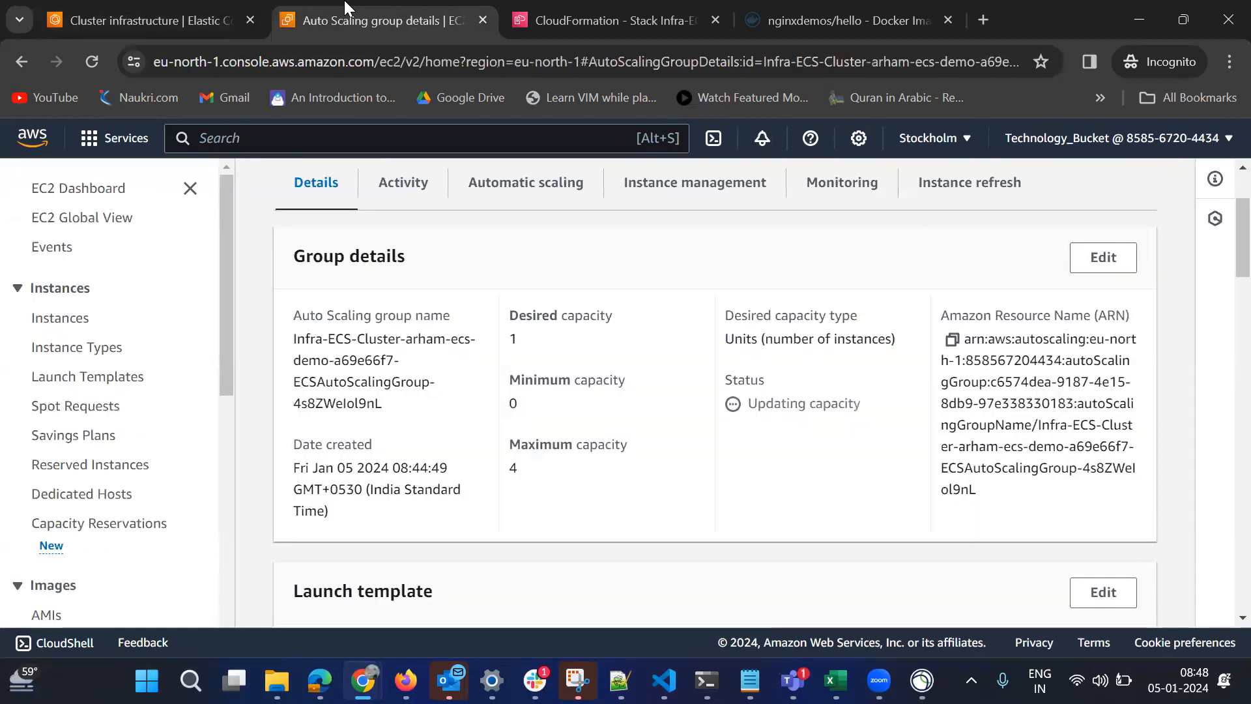
scroll(1224, 193, up, 2)
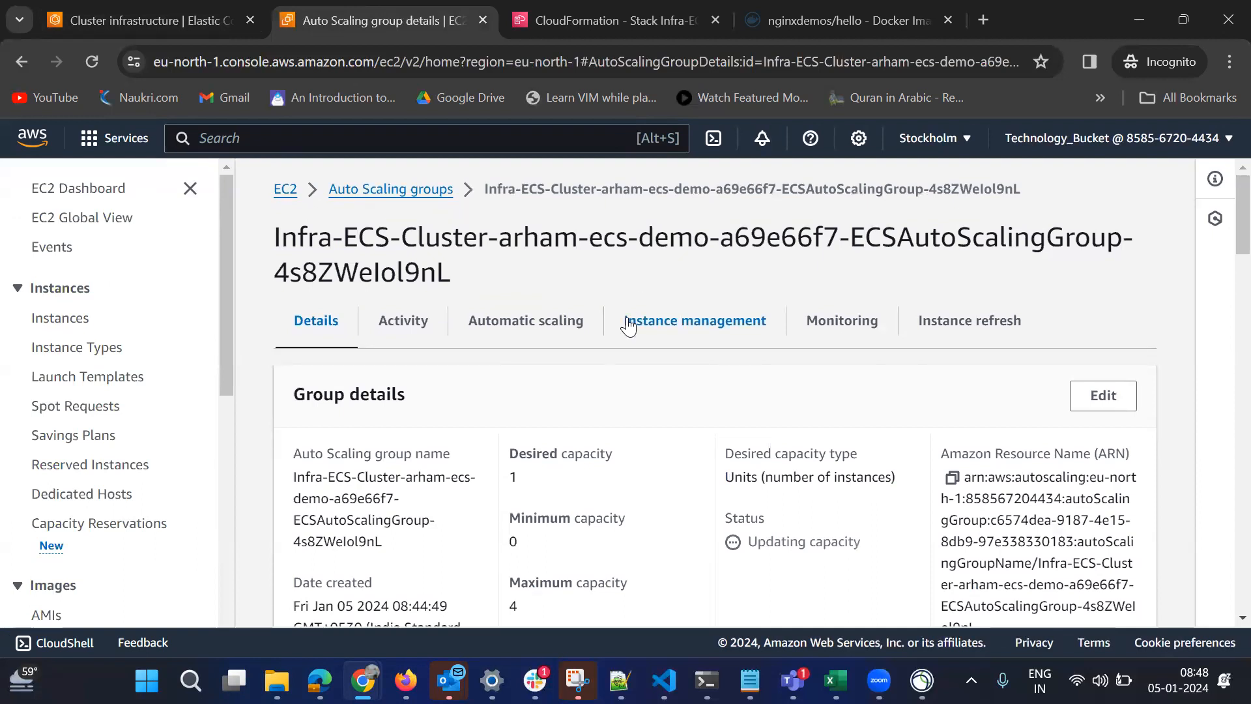
Return to the ECS cluster and check its container instances and the registered instances in the cluster overview.
click(120, 14)
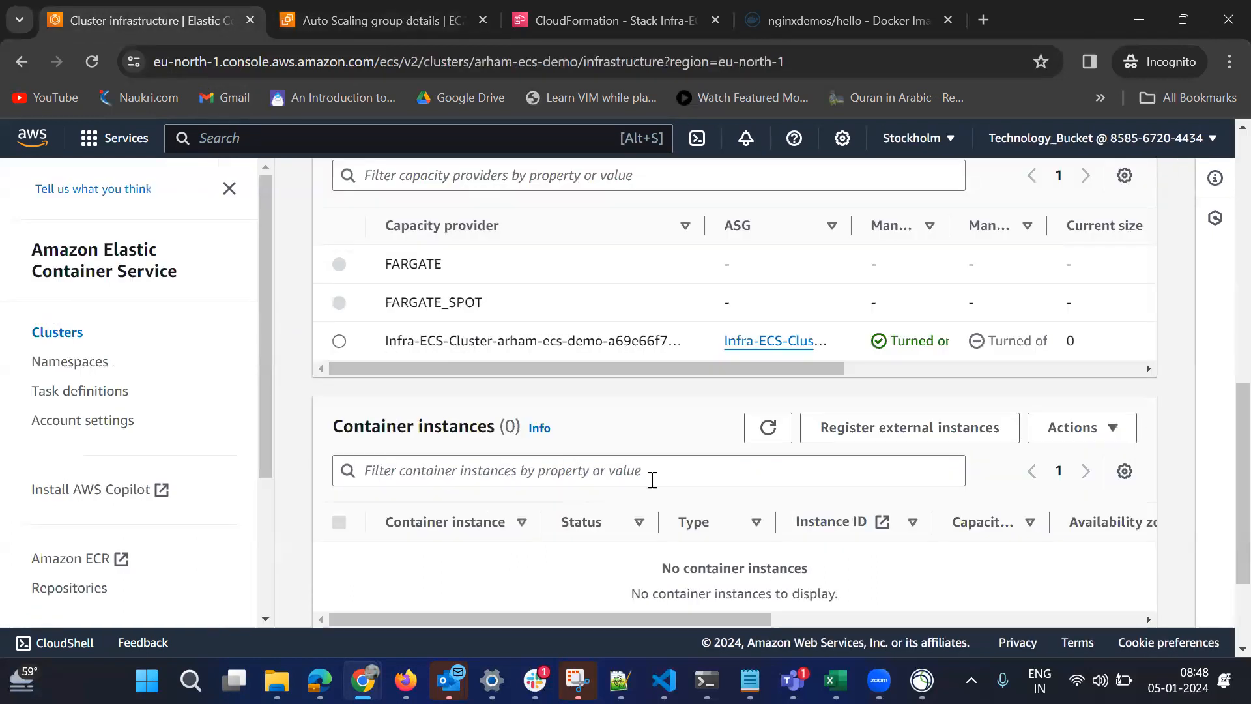
scroll(1225, 495, down, 3)
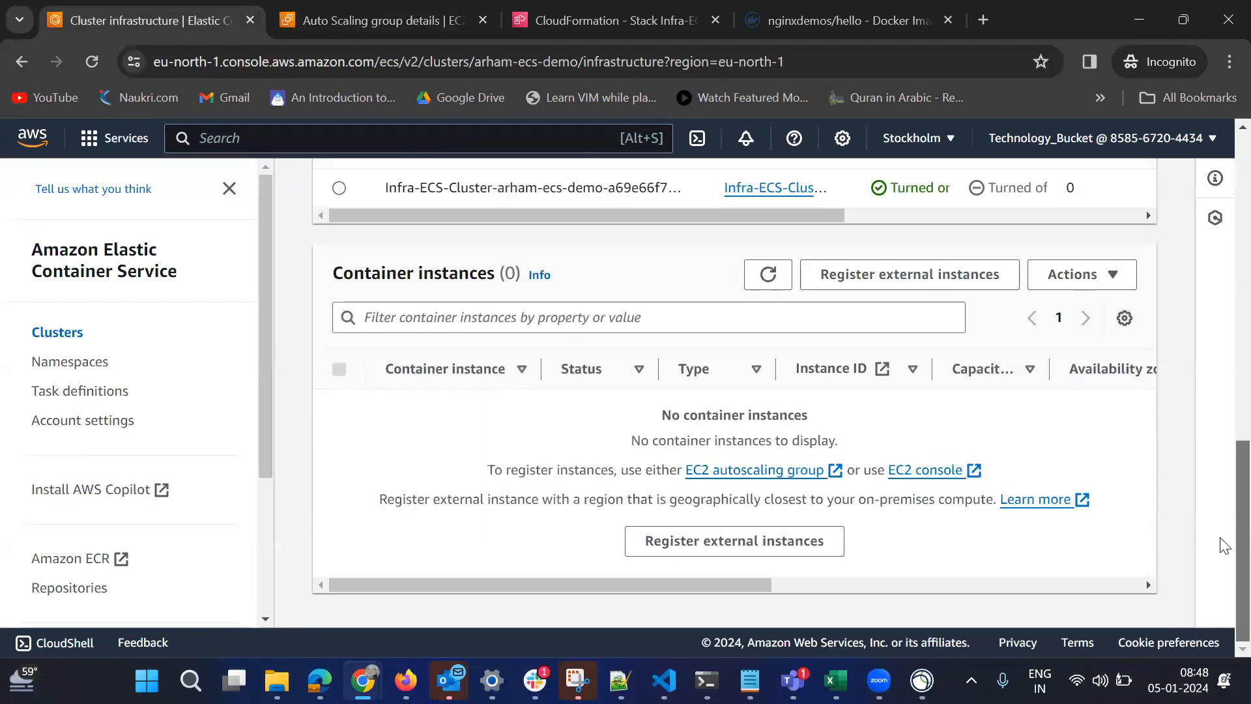
scroll(1222, 456, up, 5)
scroll(1225, 325, up, 5)
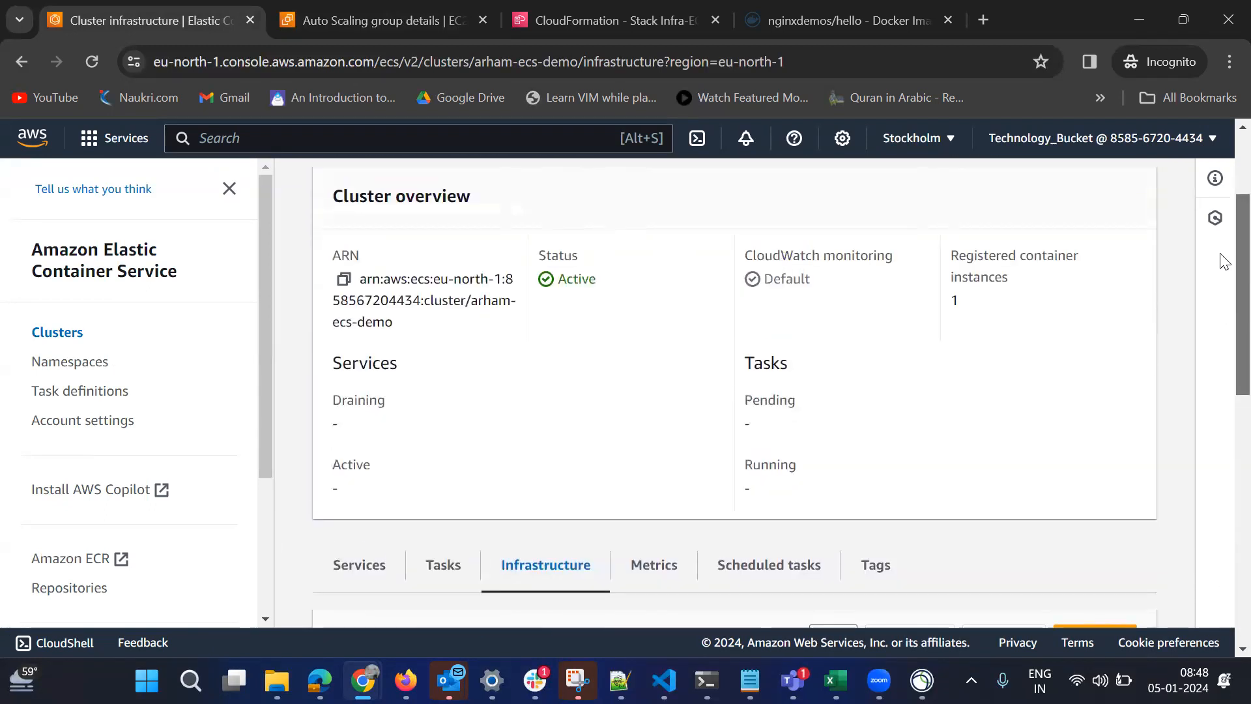
View the cluster's tasks and look over the cluster overview again.
click(451, 564)
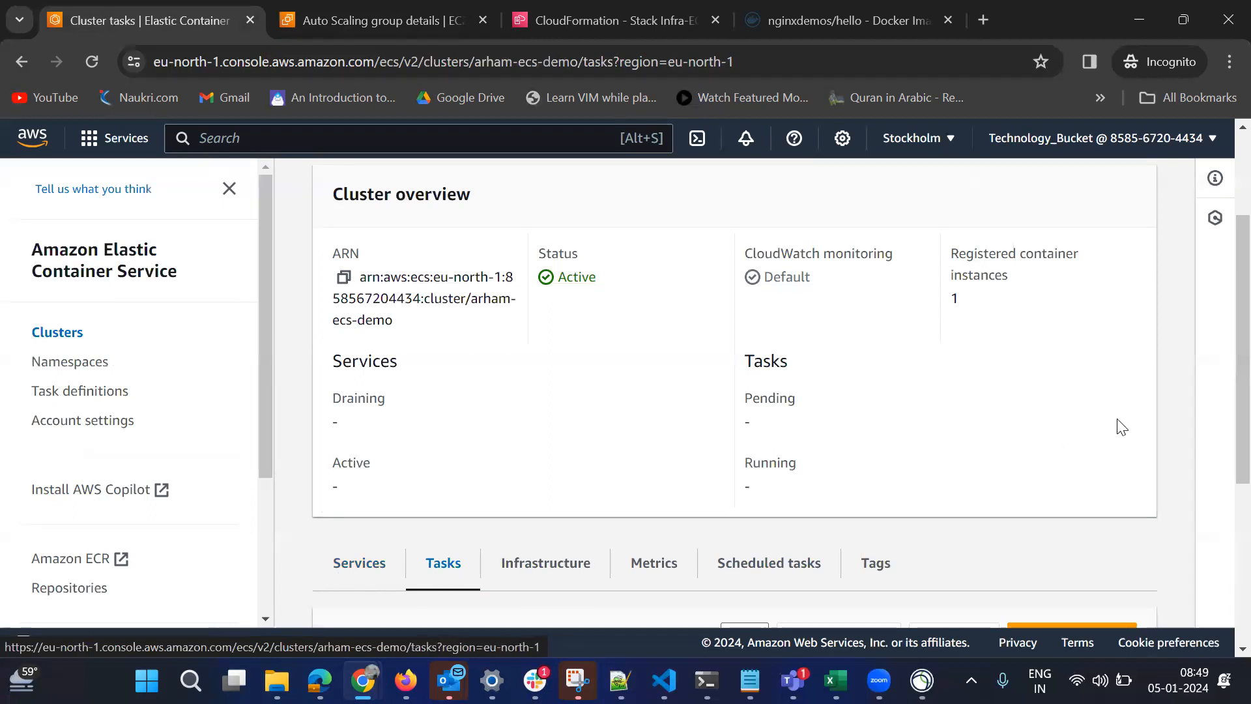
scroll(1223, 447, down, 3)
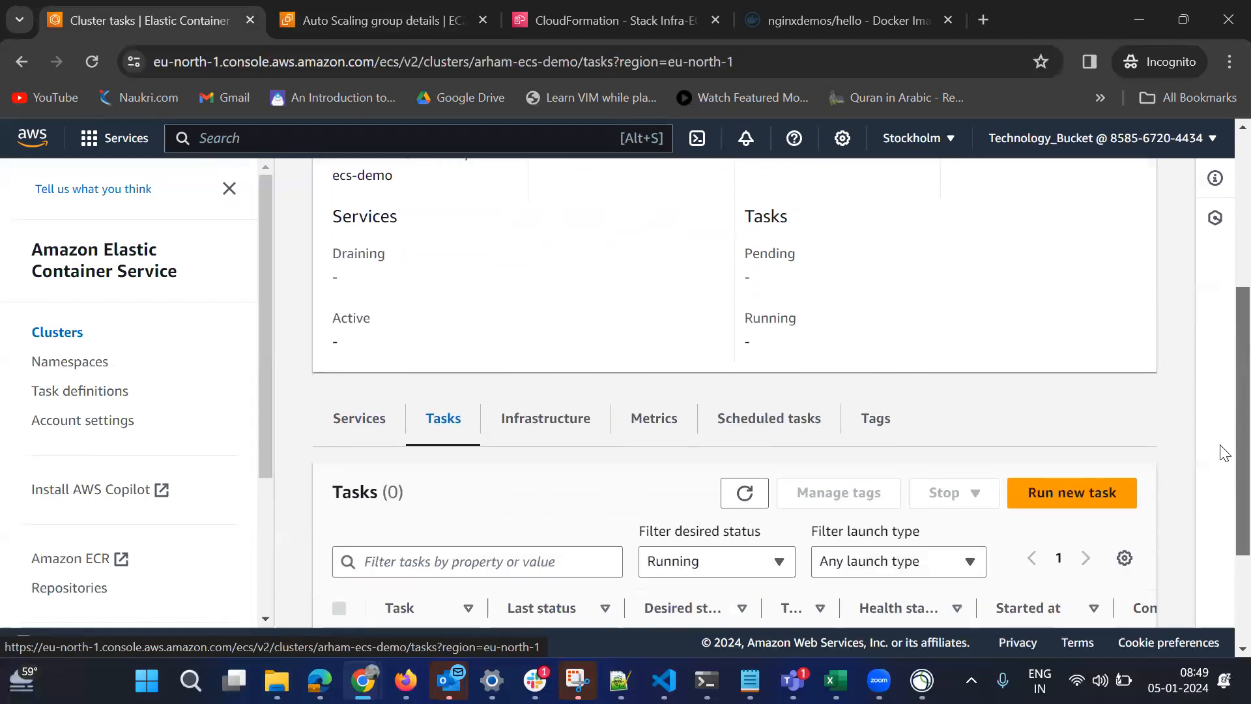
scroll(1221, 506, up, 5)
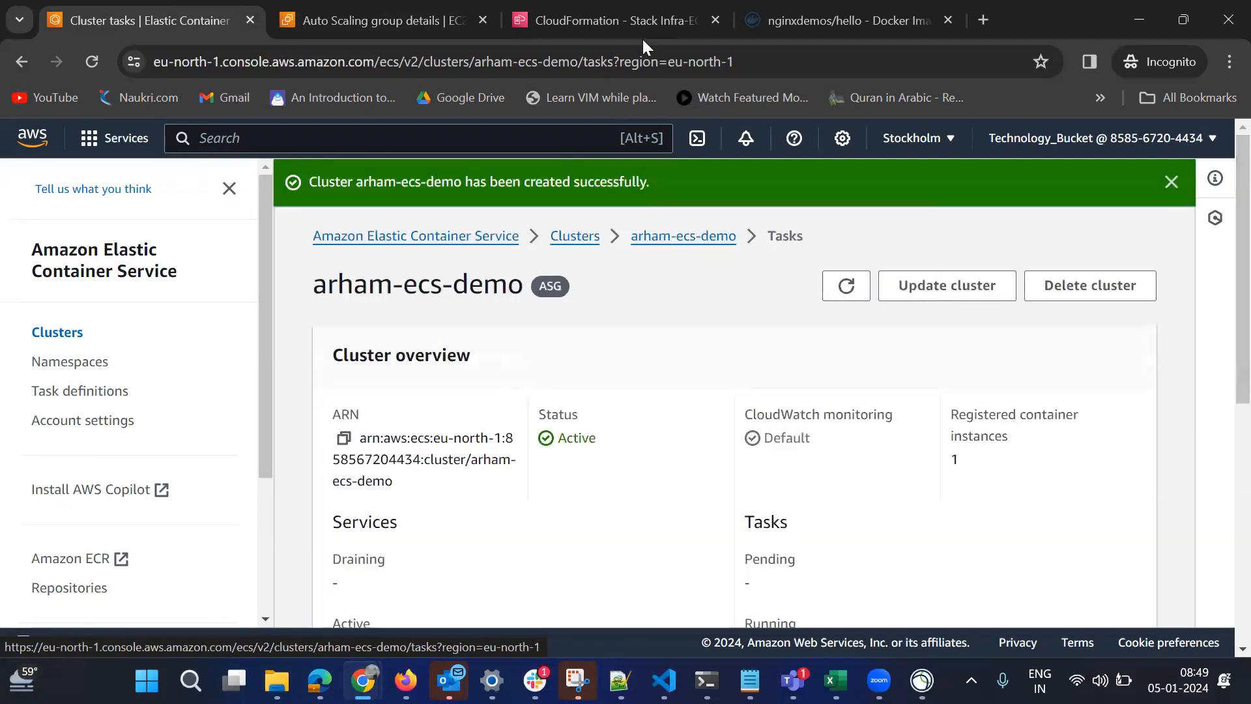
Switch to the Auto Scaling group's instance management view and check the instance's lifecycle, type, availability zone and health status.
click(411, 19)
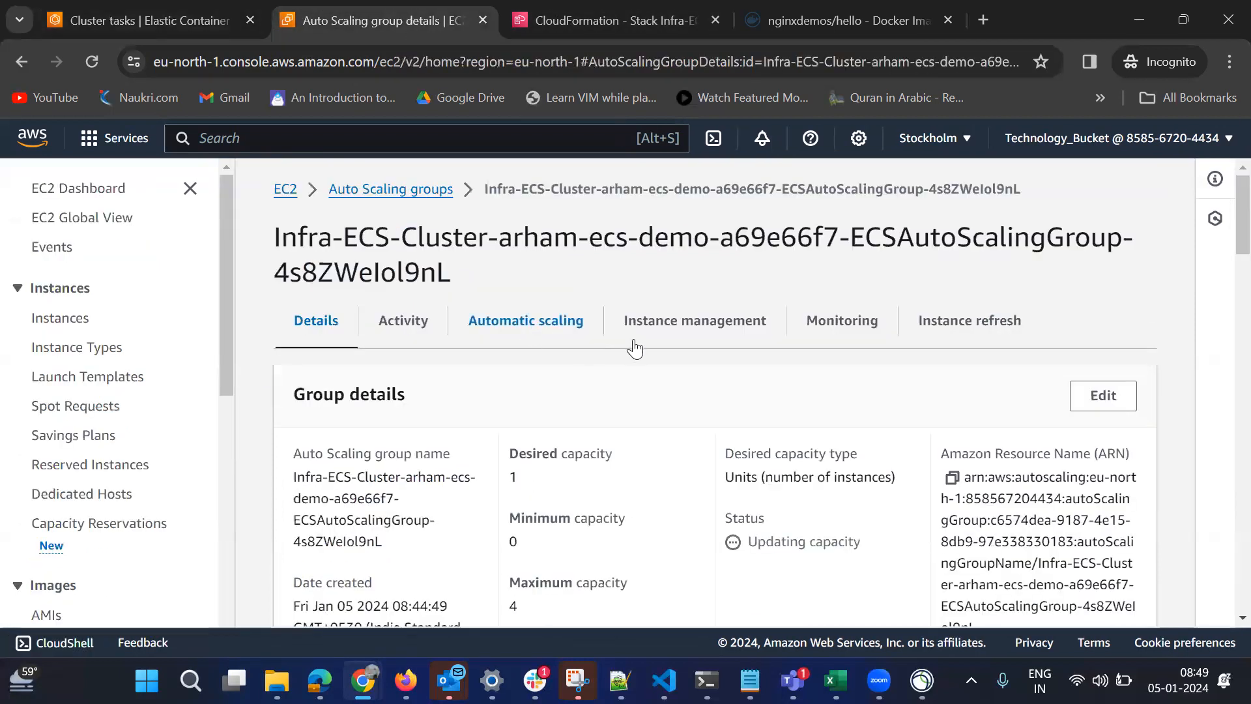
click(720, 331)
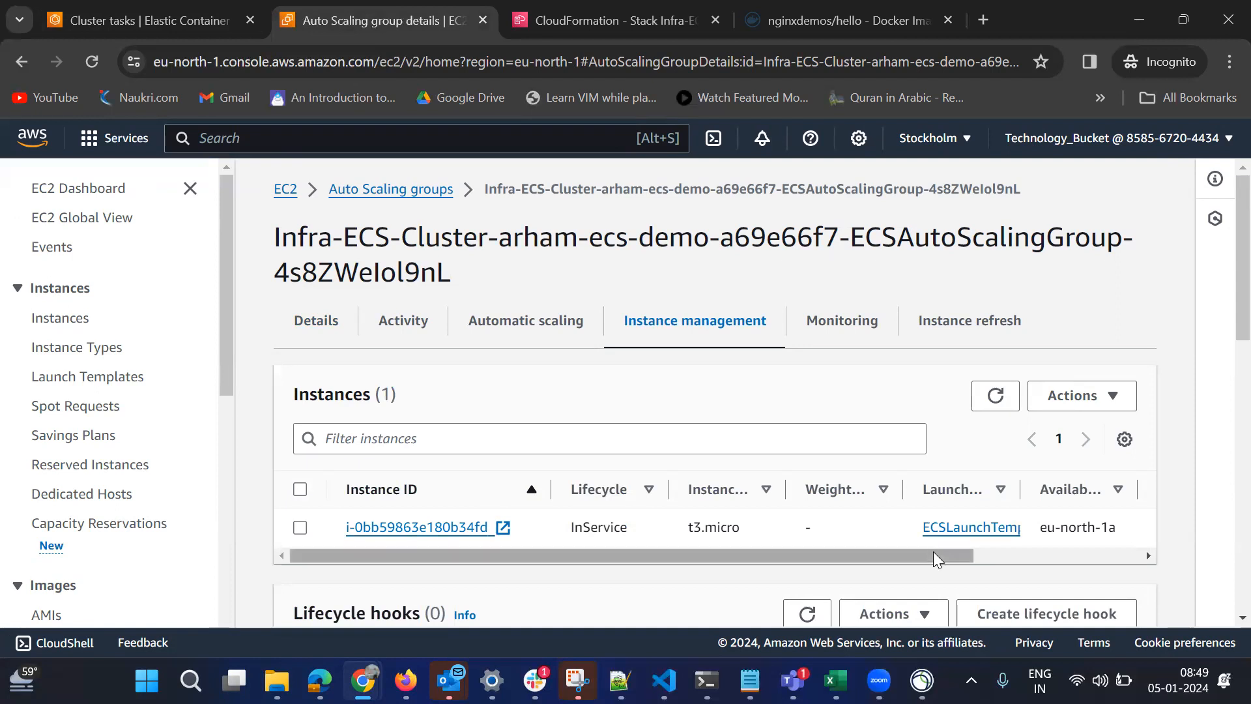
mouse_move(933, 551)
mouse_down()
mouse_move(1017, 531)
mouse_move(1134, 538)
mouse_up()
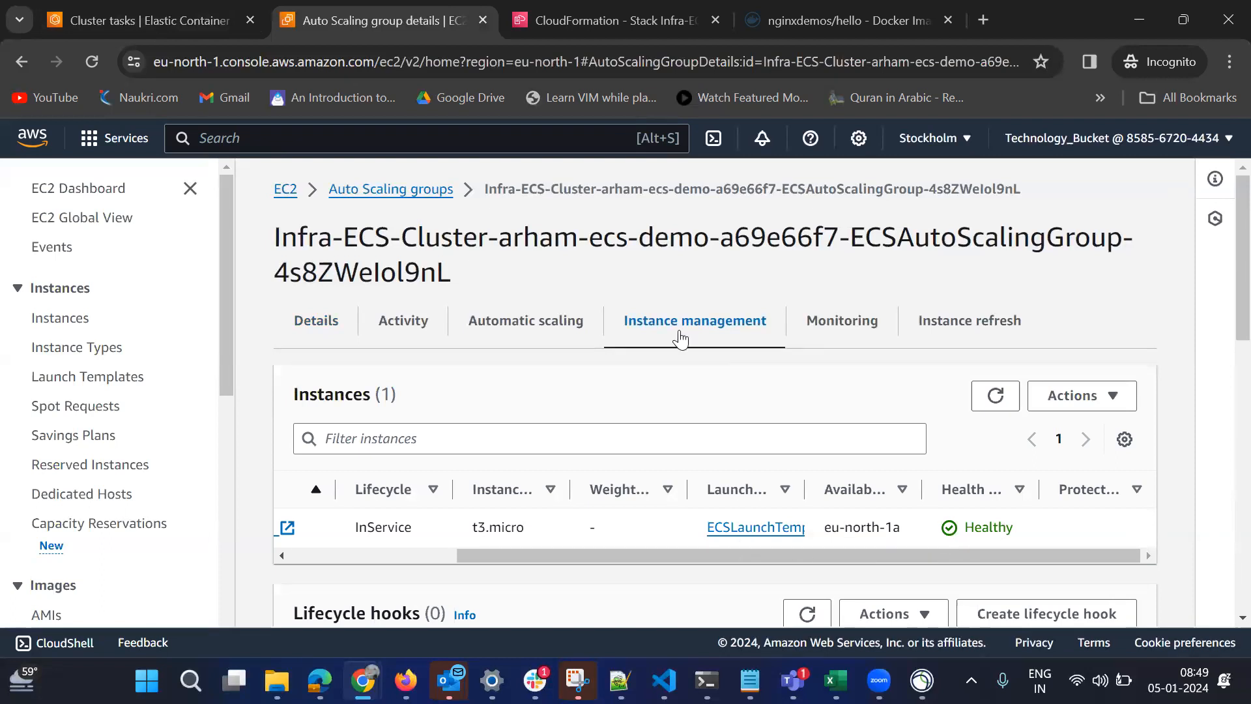
Return to the ECS cluster and check its tasks, capacity providers and container instances.
click(140, 19)
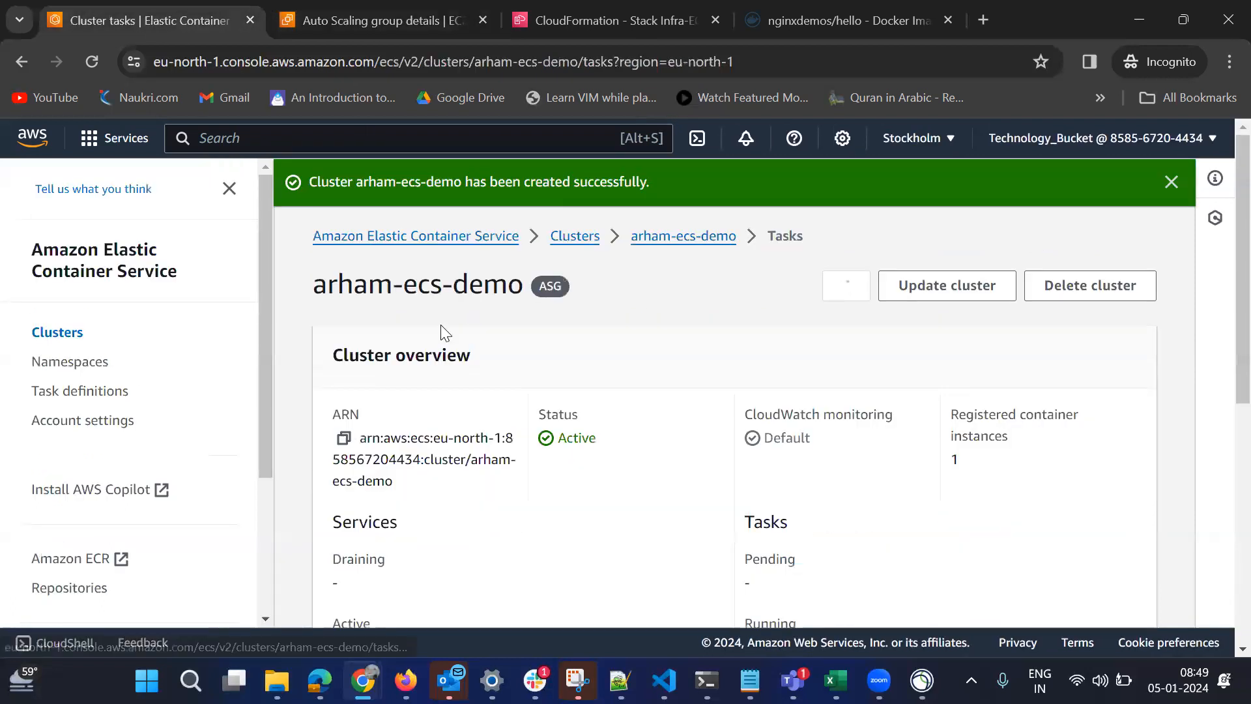
scroll(1221, 434, down, 5)
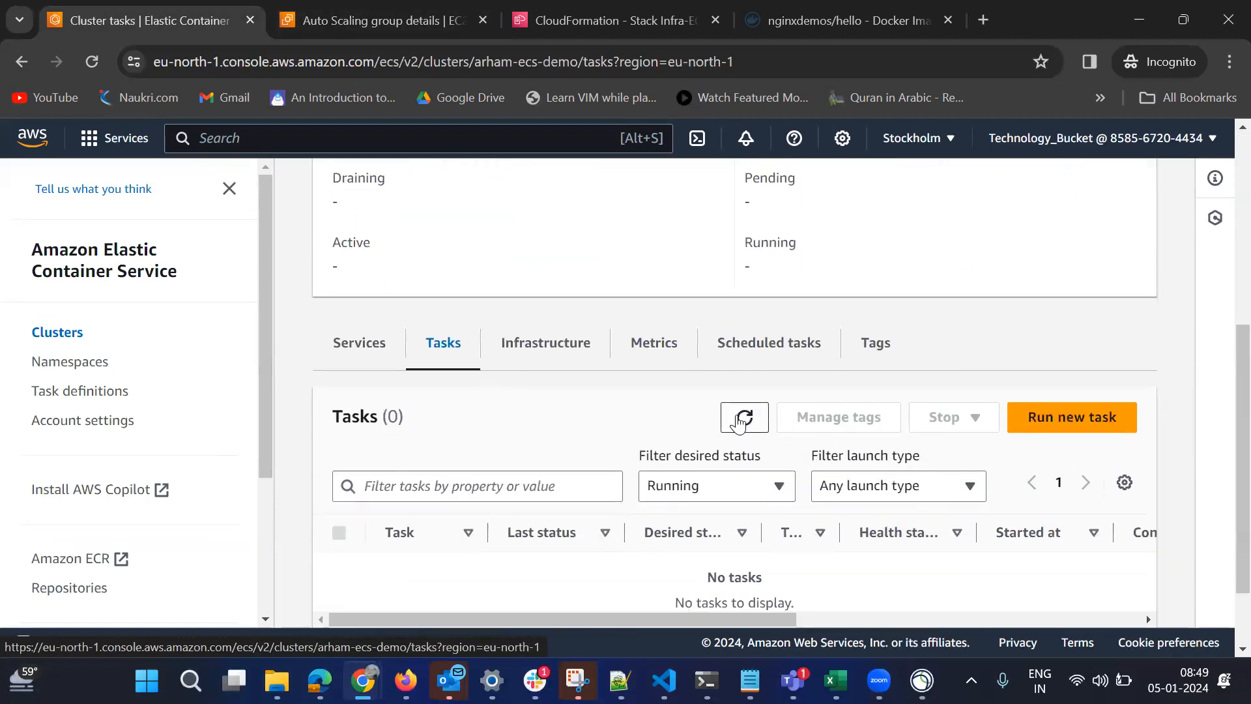
click(508, 341)
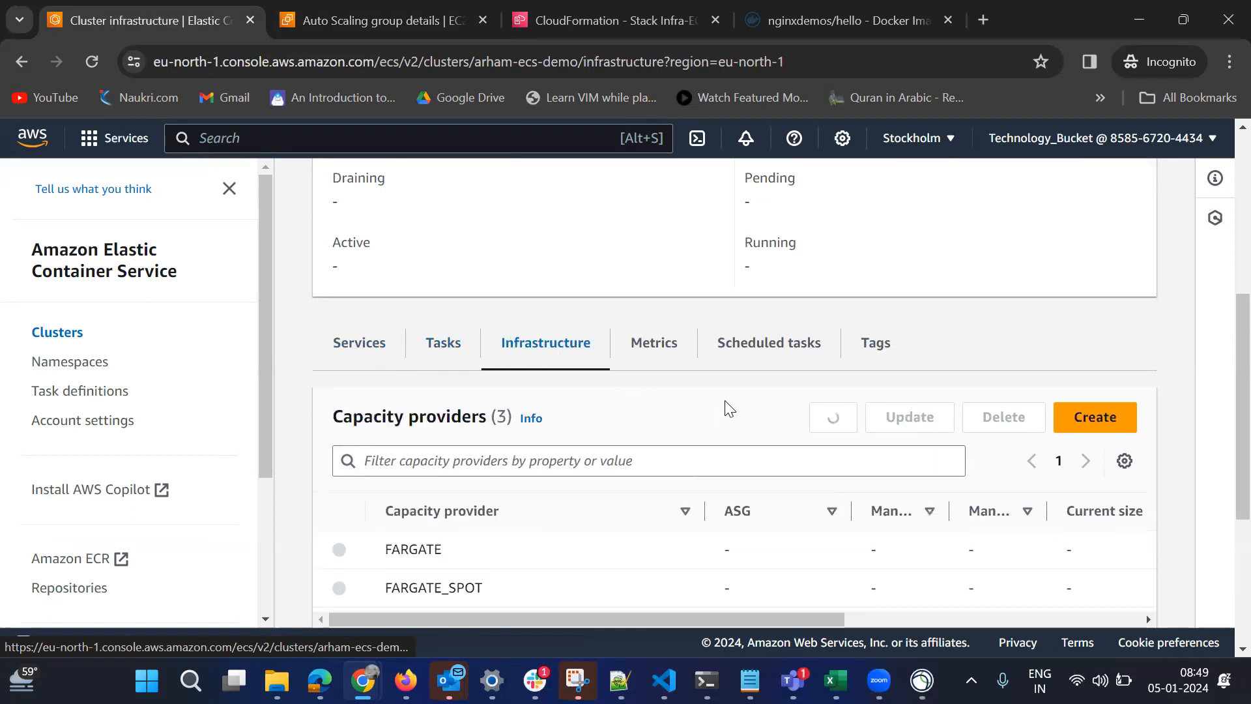
scroll(1224, 350, down, 5)
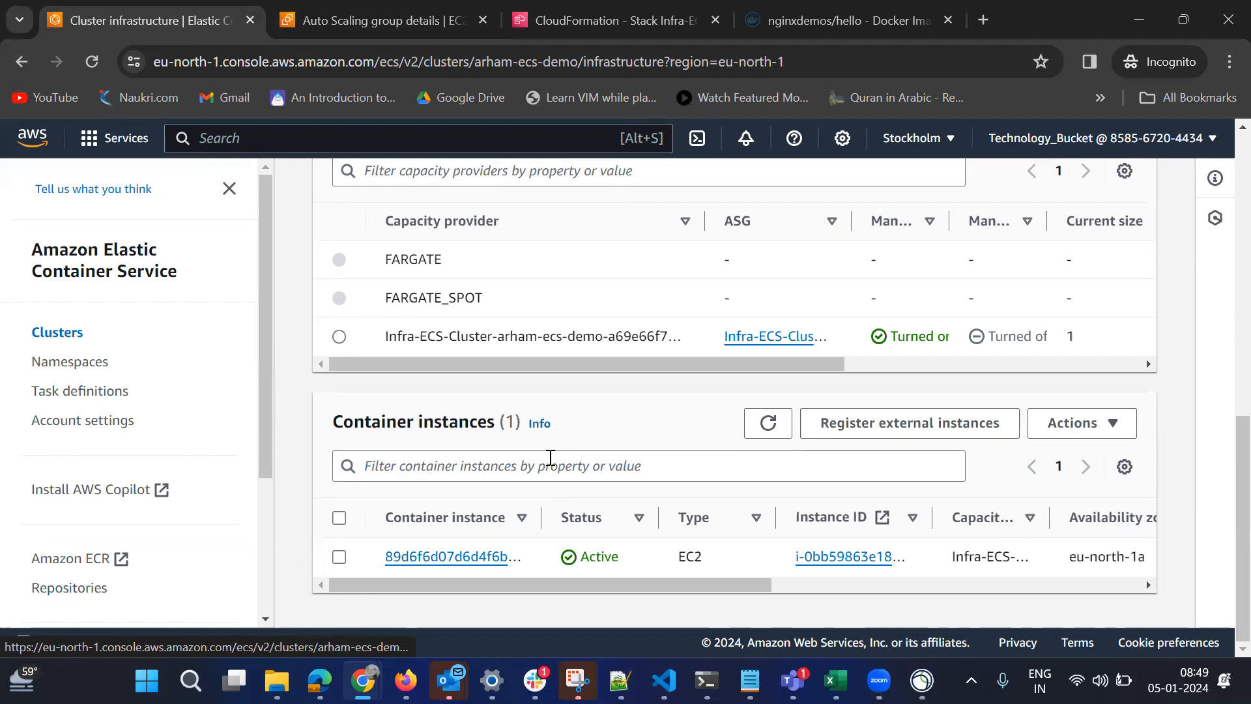
Set the Auto Scaling group's desired capacity to 0 and apply the new group size.
click(369, 10)
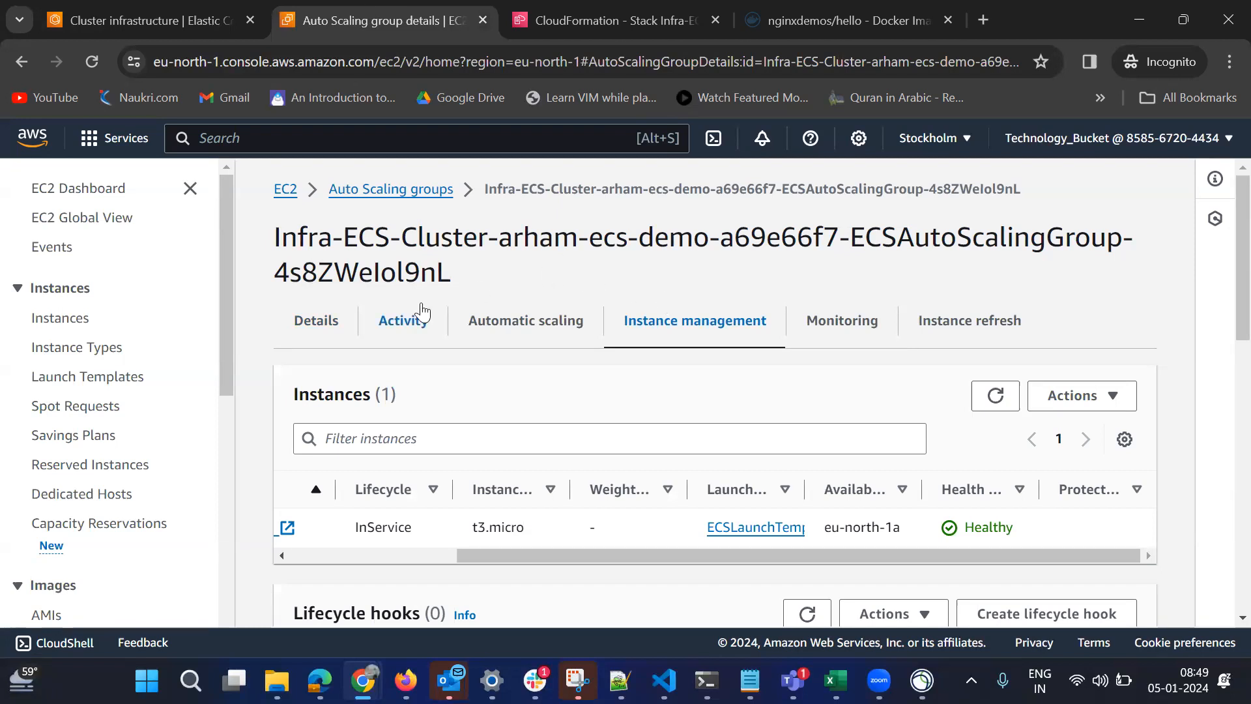
click(313, 330)
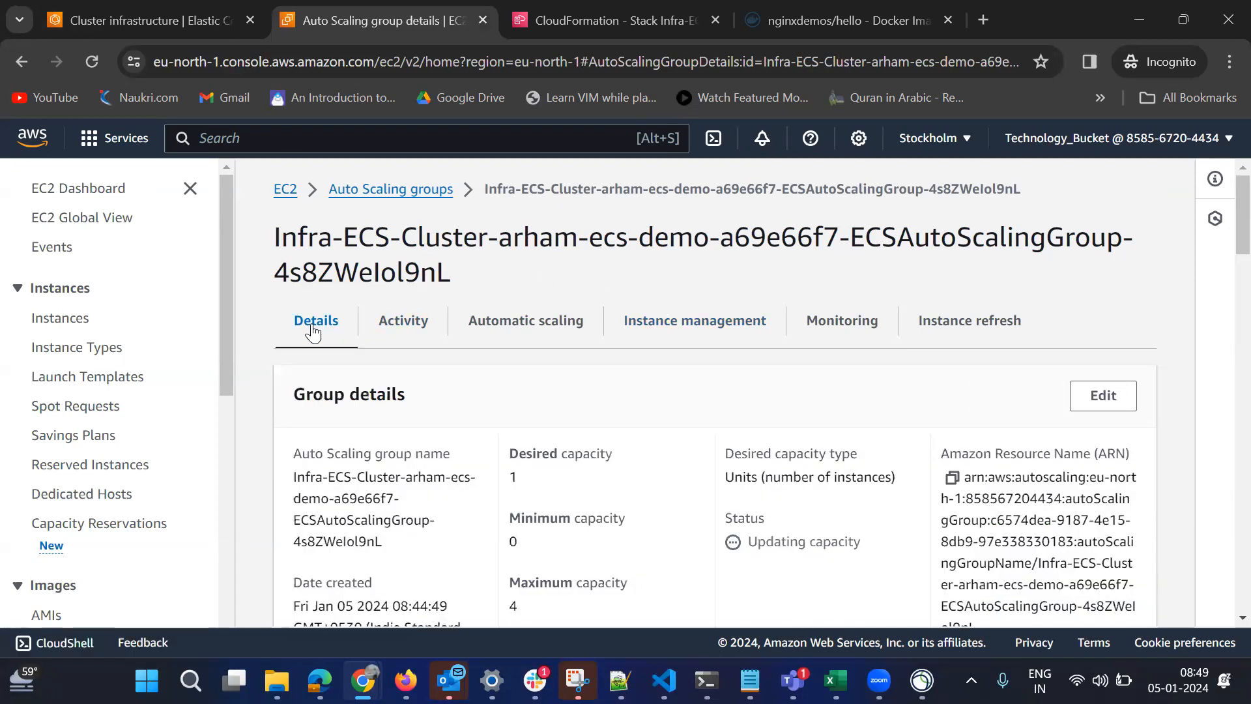
click(1103, 396)
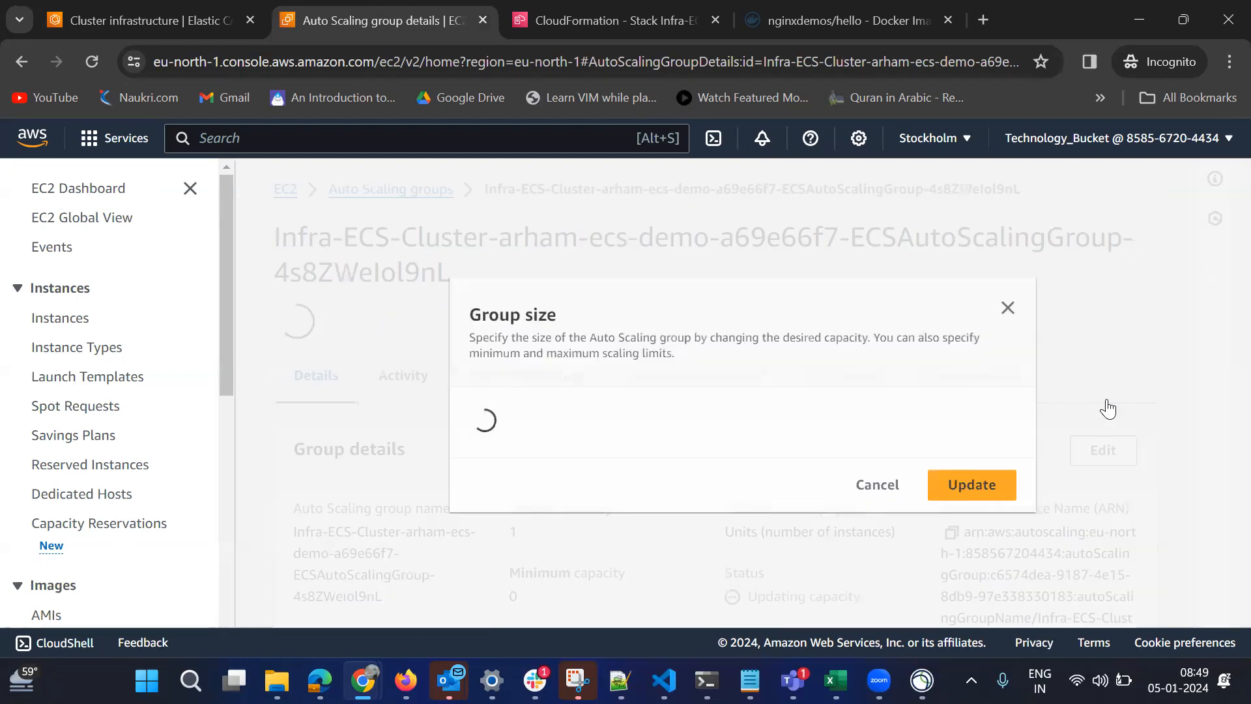
click(491, 465)
key(BackSpace)
text(0)
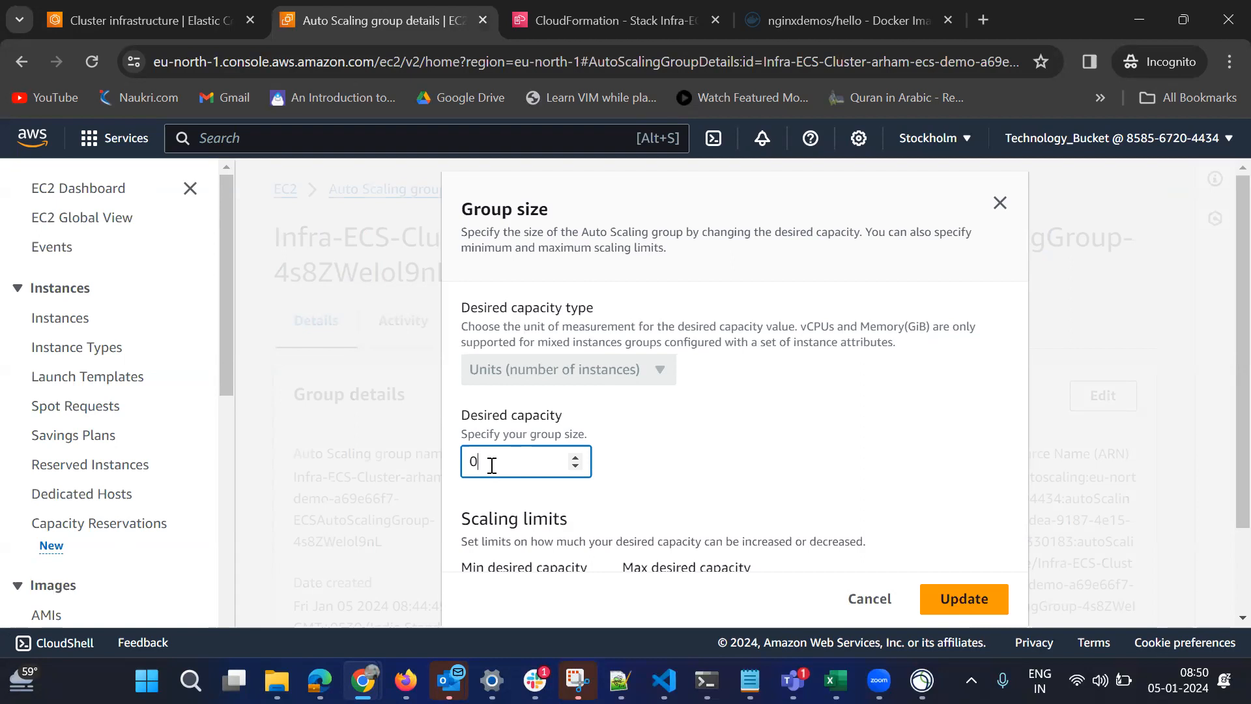
key(BackSpace)
text(3)
key(BackSpace)
text(0)
click(962, 598)
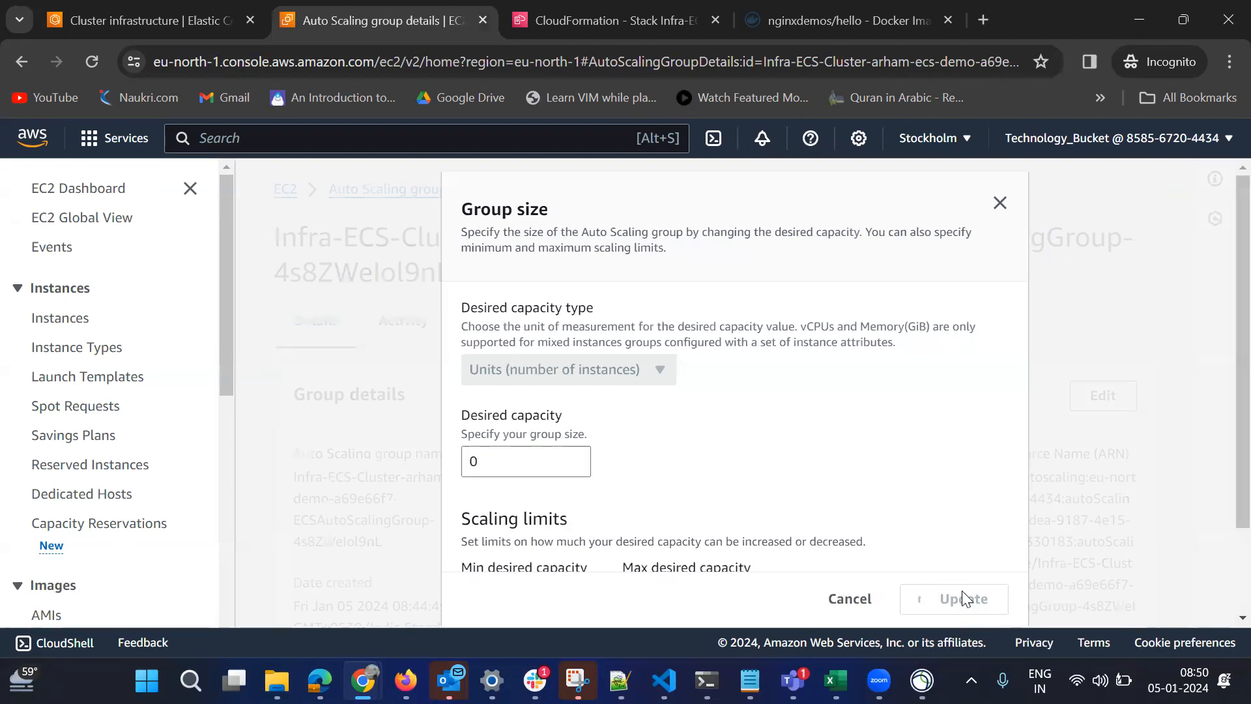